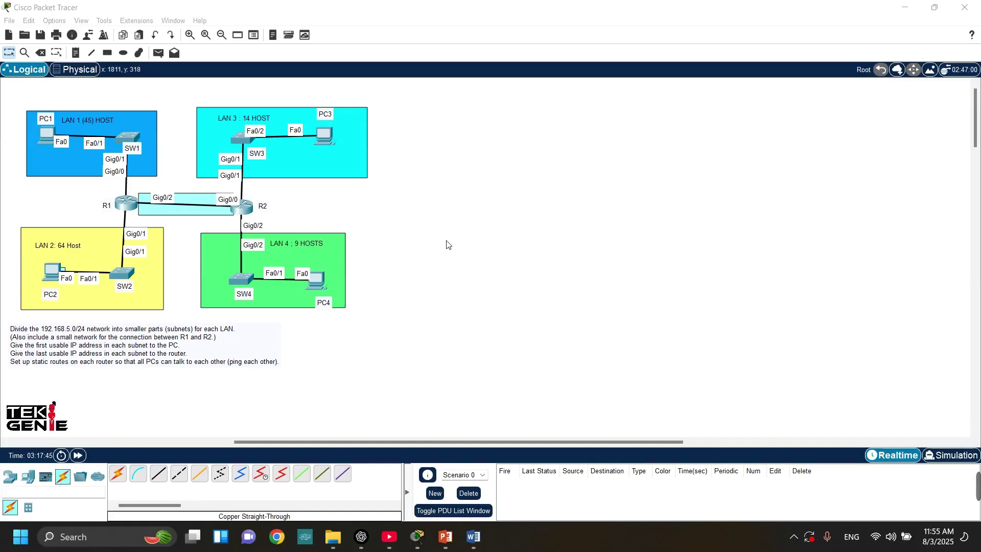
pyautogui.moveTo(167, 362)
pyautogui.mouseDown()
pyautogui.moveTo(153, 356)
pyautogui.moveTo(170, 362)
pyautogui.mouseUp()
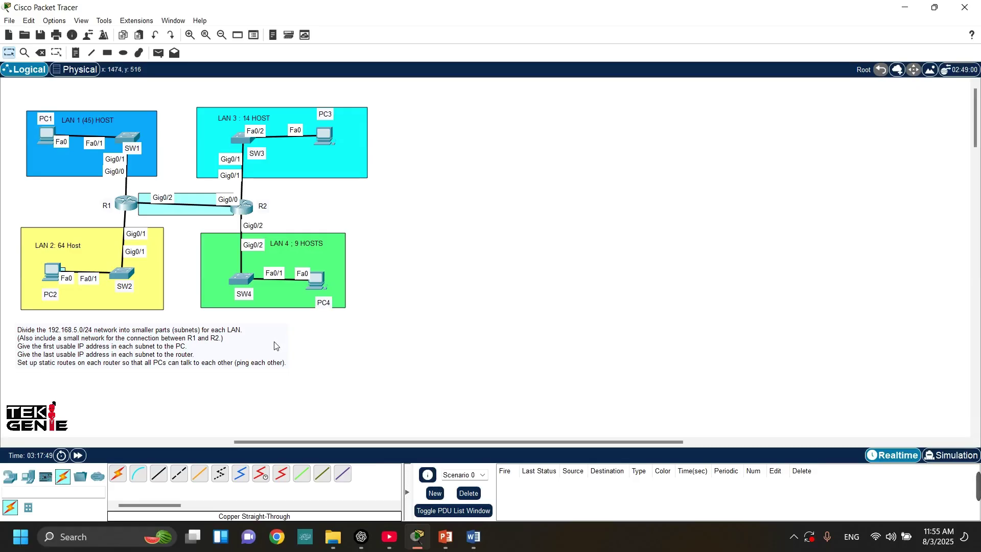
pyautogui.moveTo(275, 342); pyautogui.dragTo(265, 340)
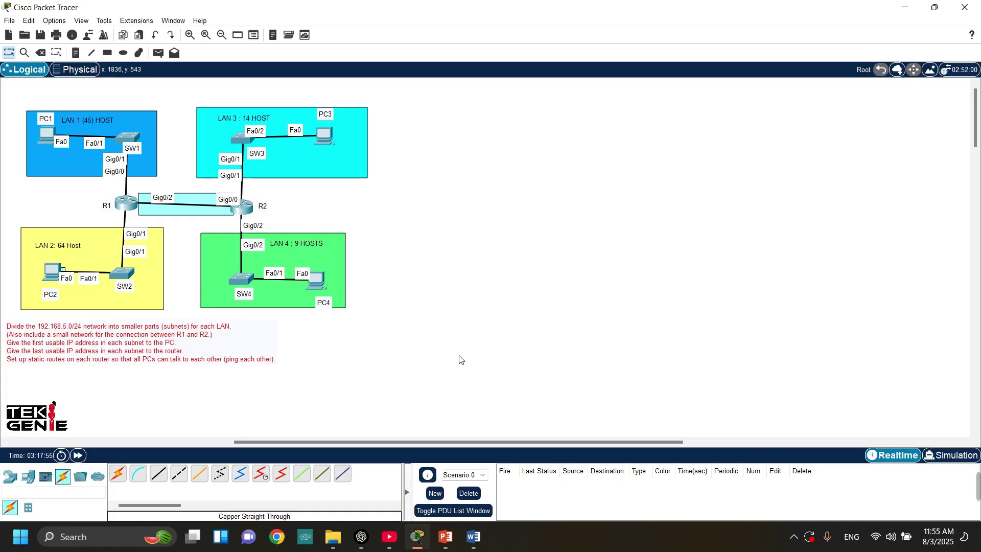
pyautogui.moveTo(266, 360); pyautogui.dragTo(275, 363)
pyautogui.click(381, 377)
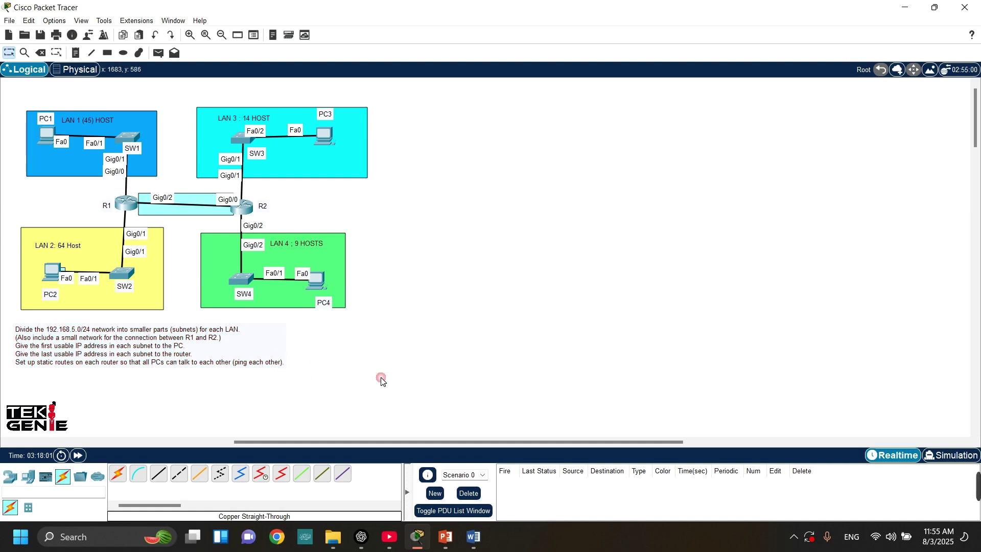
# Adjust the position of PC4 and its name label slightly inside the green LAN 4 area.
pyautogui.click(320, 284)
pyautogui.click(327, 305)
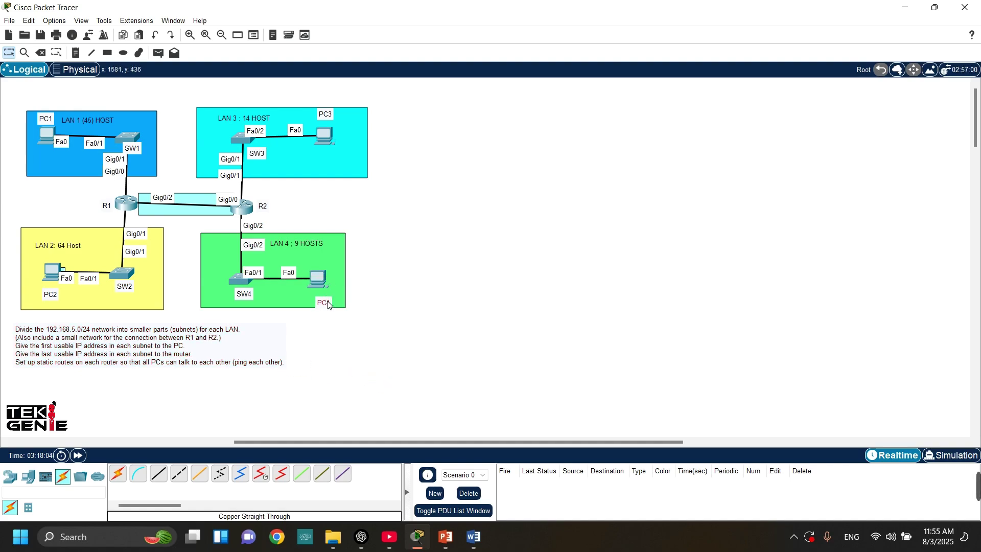
pyautogui.click(332, 357)
# Shift the task instructions note slightly and move the LAN 2: 64 Host label higher inside its yellow area.
pyautogui.click(87, 345)
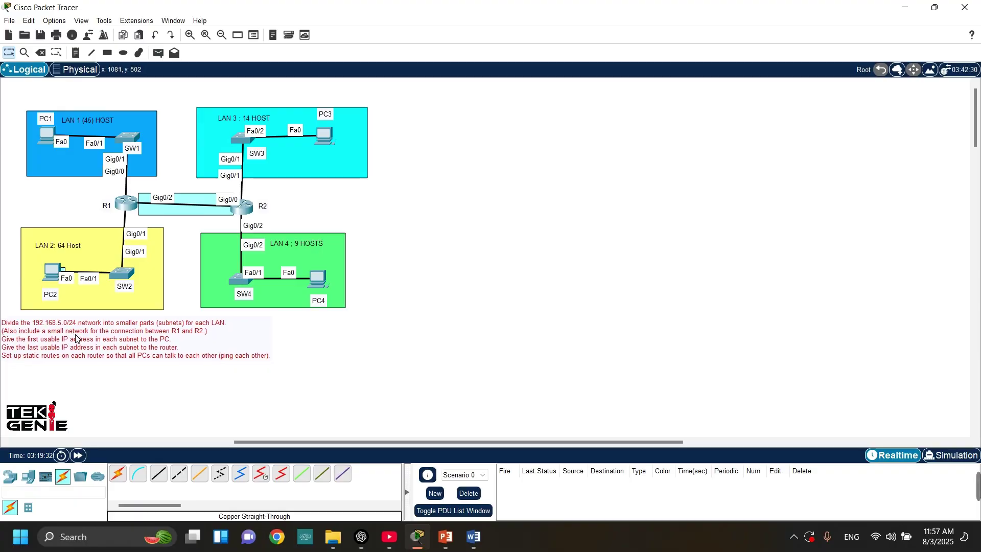
pyautogui.click(85, 363)
pyautogui.click(96, 412)
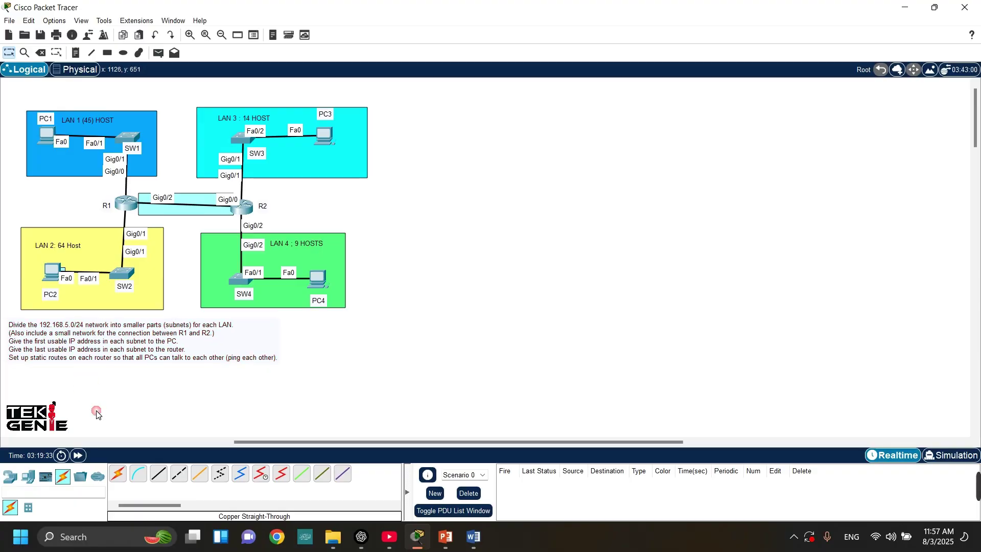
pyautogui.click(108, 363)
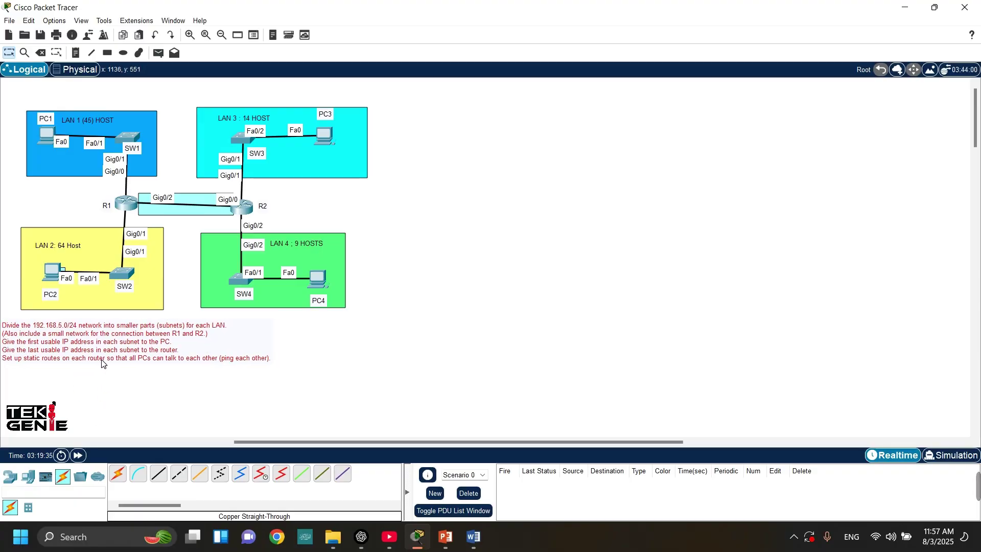
pyautogui.click(123, 428)
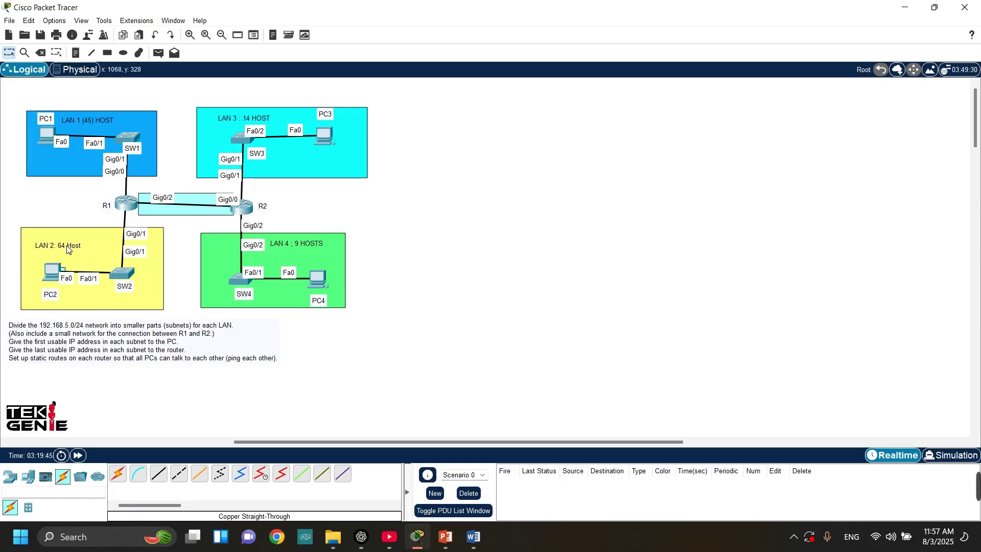
pyautogui.moveTo(65, 245); pyautogui.dragTo(72, 239)
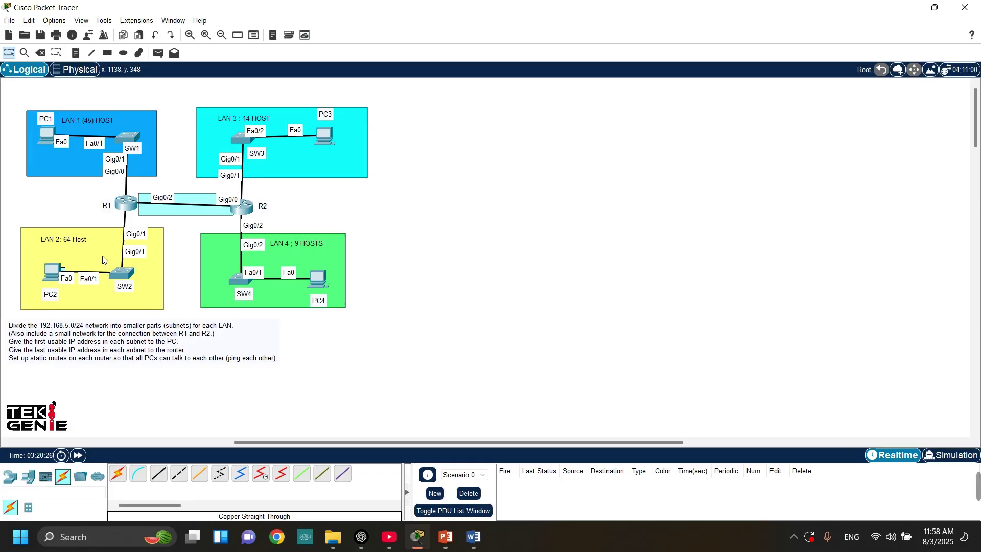
# Review the VLSM subnet plan for the LANs in PowerPoint and Word, and return to the Packet Tracer topology.
pyautogui.hotkey('alt', 'Tab')
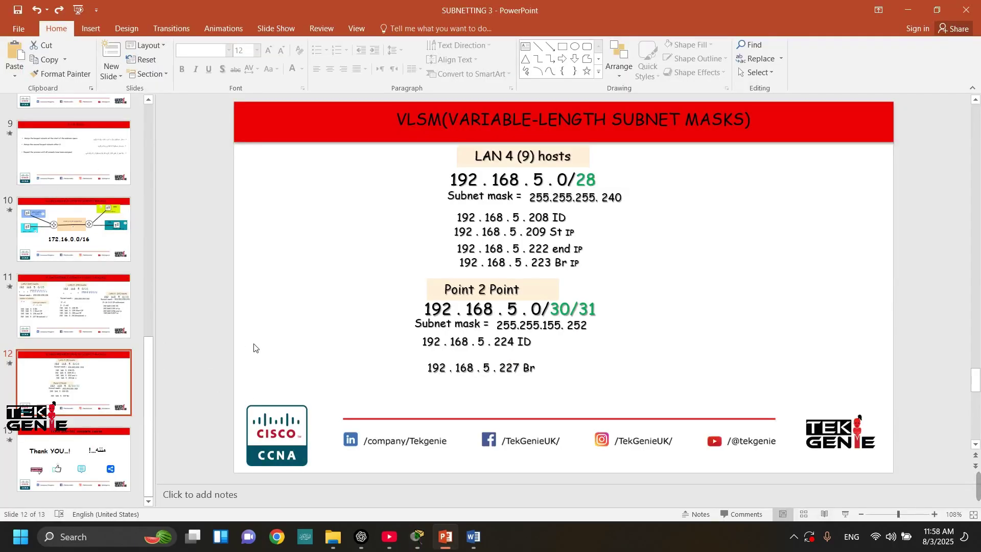
pyautogui.hotkey('alt', 'Tab')
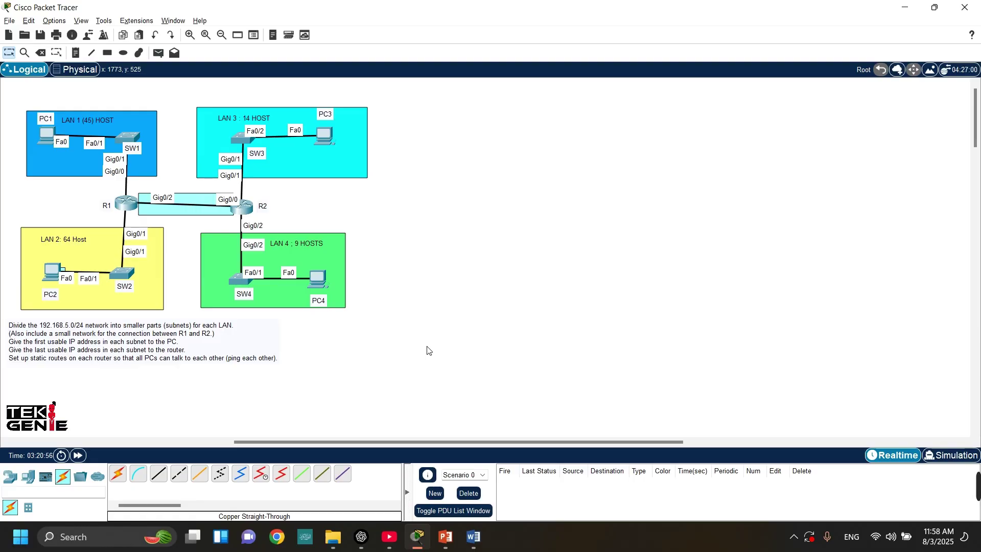
pyautogui.hotkey('alt', 'Tab')
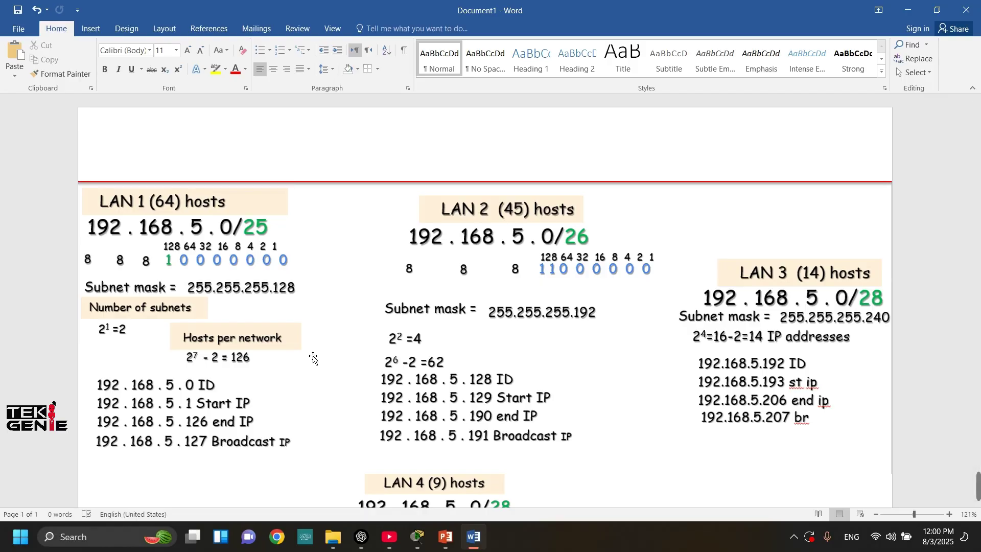
pyautogui.press('super+Tab')
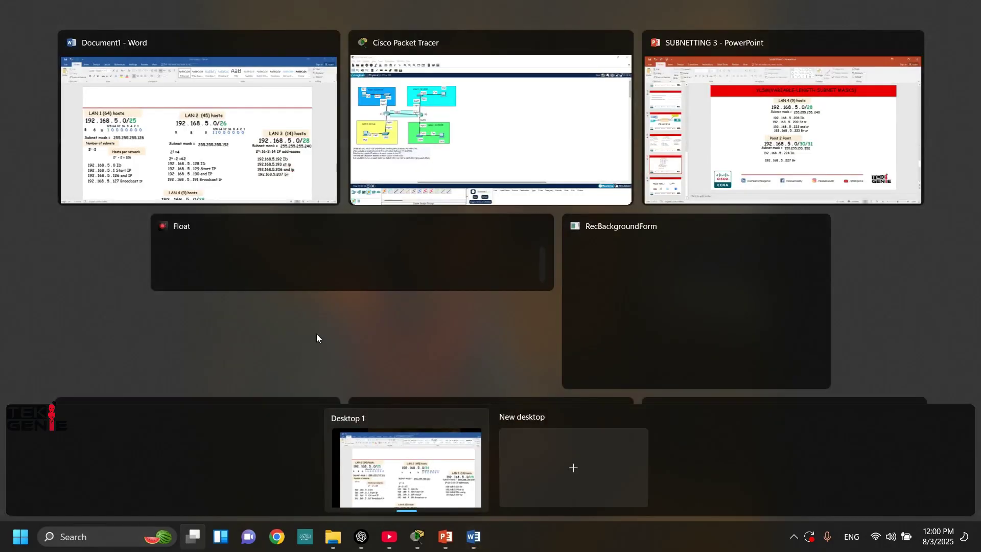
pyautogui.click(454, 102)
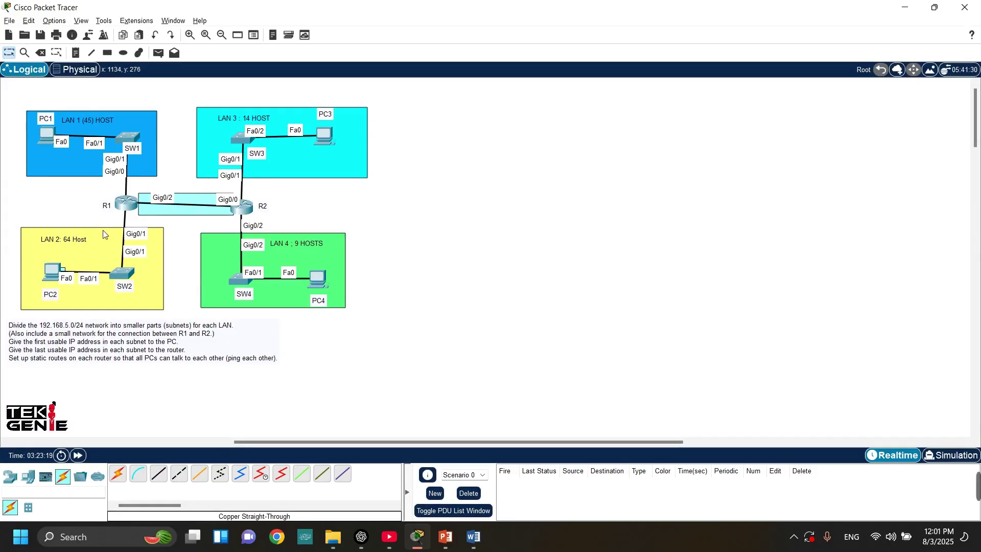
# Open router R1's command line and enter global configuration mode with enable and conf t.
pyautogui.click(127, 207)
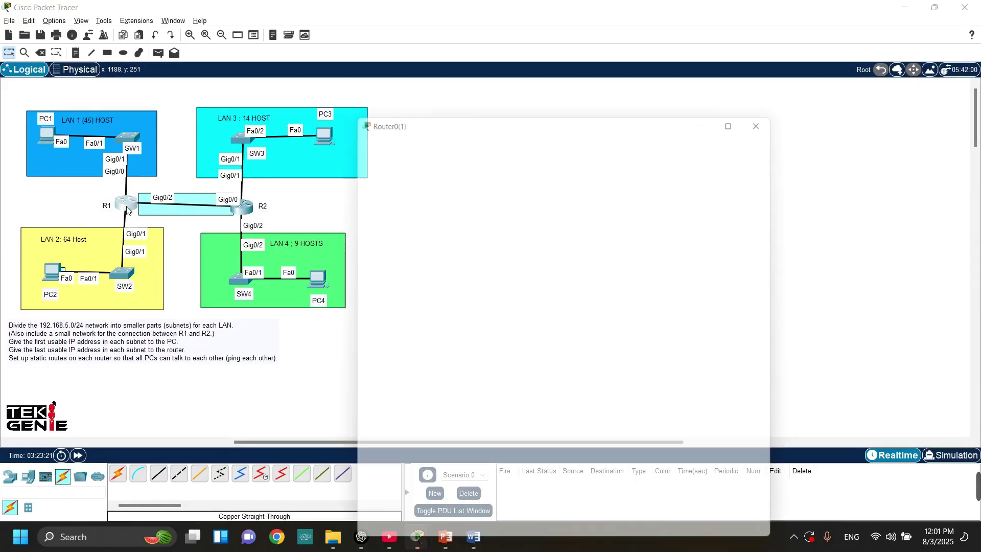
pyautogui.press('Return')
pyautogui.press('Return')
pyautogui.press('Return')
pyautogui.press('Return')
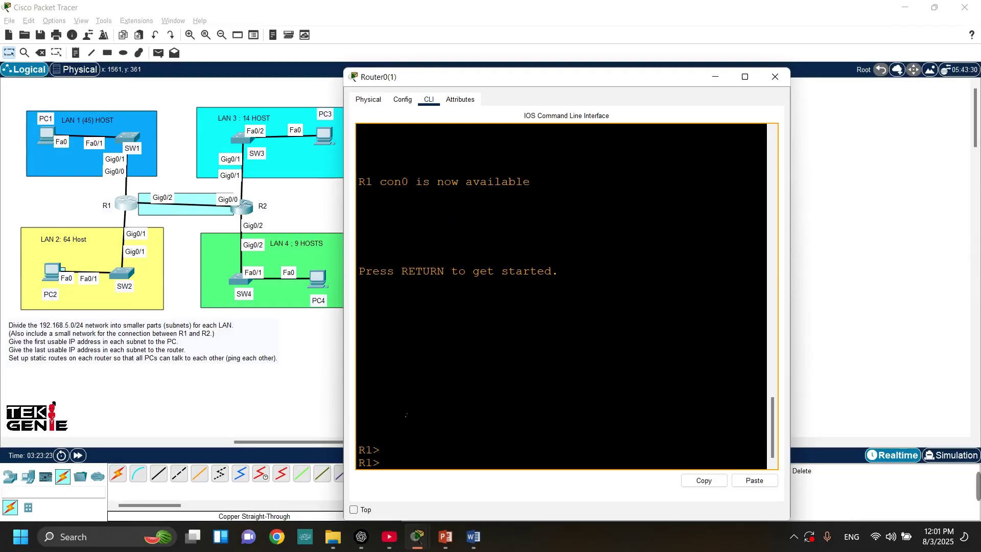
pyautogui.write('en')
pyautogui.press('Tab')
pyautogui.press('Return')
pyautogui.write('conf t')
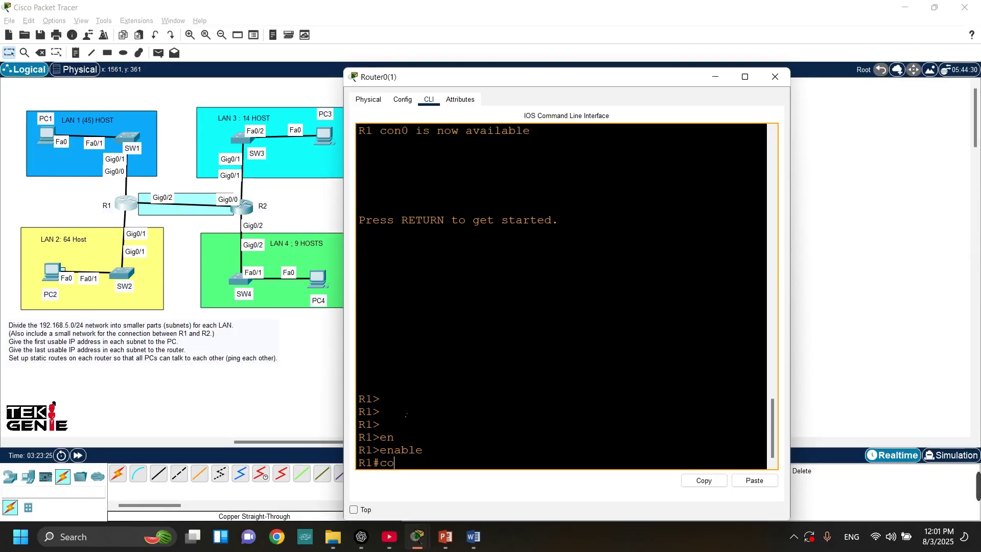
pyautogui.press('Return')
pyautogui.press('Return')
pyautogui.press('Return')
pyautogui.press('Return')
pyautogui.press('Return')
# Enter interface configuration for gigabitEthernet 0/1 on R1.
pyautogui.write('ig)#i')
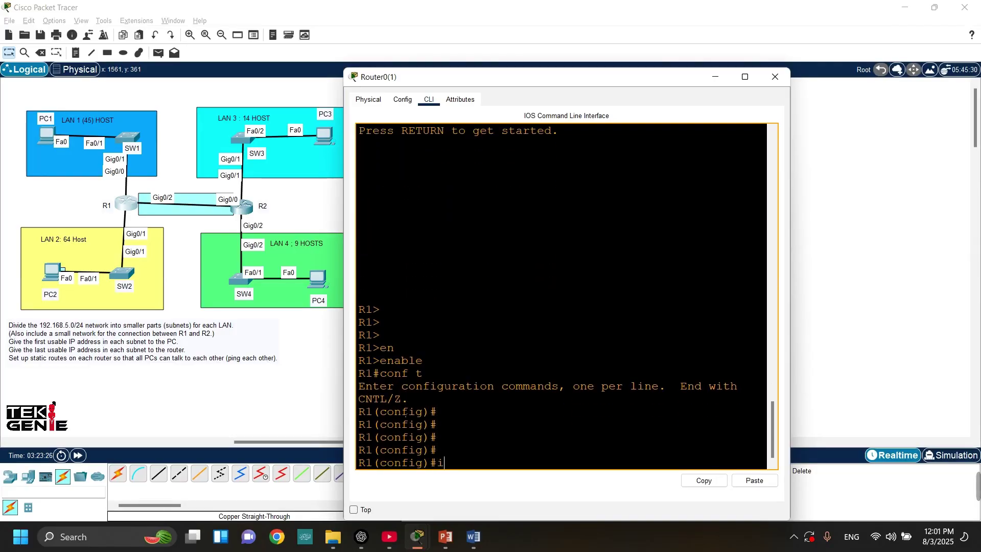
pyautogui.write('nt')
pyautogui.press('Tab')
pyautogui.write('g')
pyautogui.press('Tab')
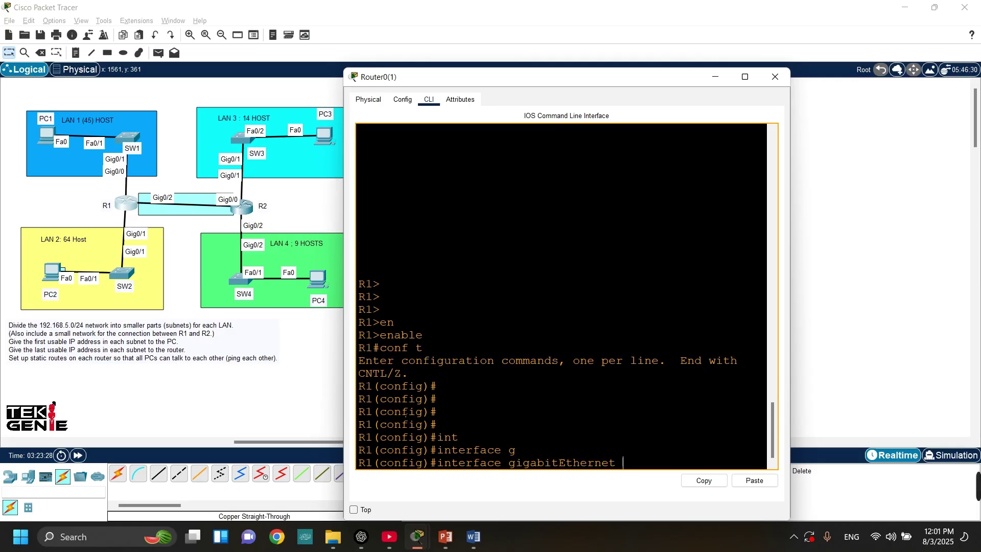
pyautogui.write('0/1')
pyautogui.press('Return')
pyautogui.press('Return')
# Start the ip address command for R1's gigabitEthernet 0/1 with the network portion 192.168.5.
pyautogui.write('ip a')
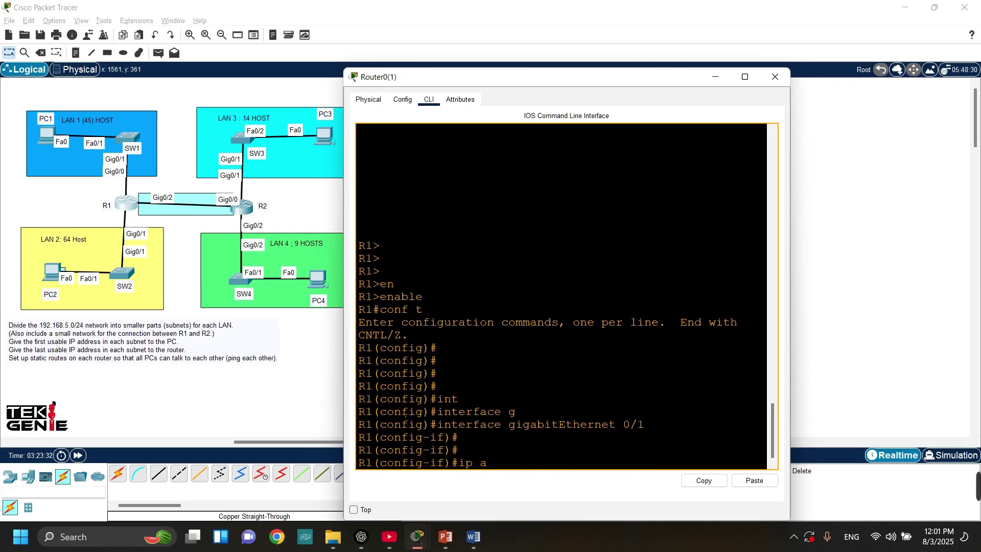
pyautogui.write('f')
pyautogui.press('Tab')
pyautogui.write('d')
pyautogui.press('Tab')
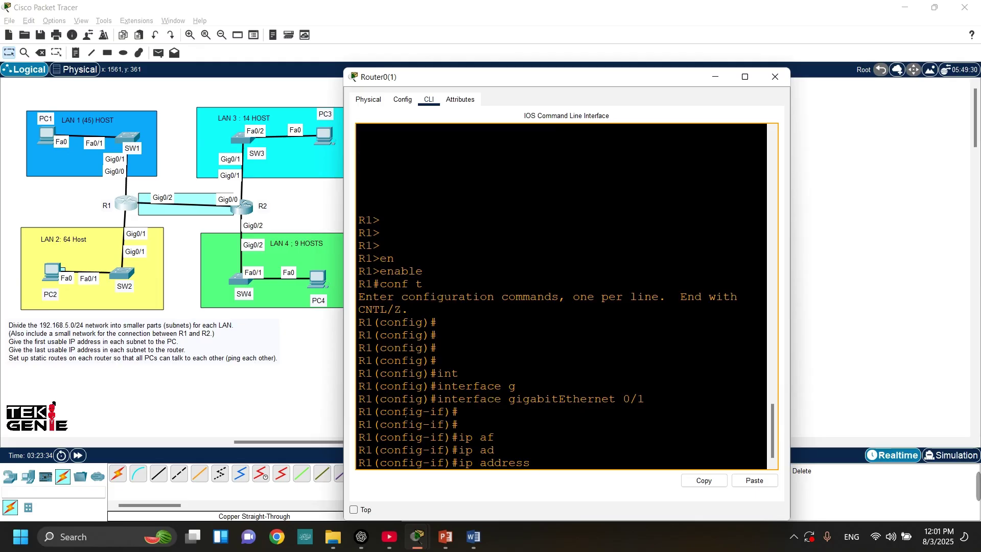
pyautogui.write('192.168.5.')
# Check the last usable address of the 64-host /25 subnet in the Word document and return to R1's command line.
pyautogui.hotkey('alt', 'F4')
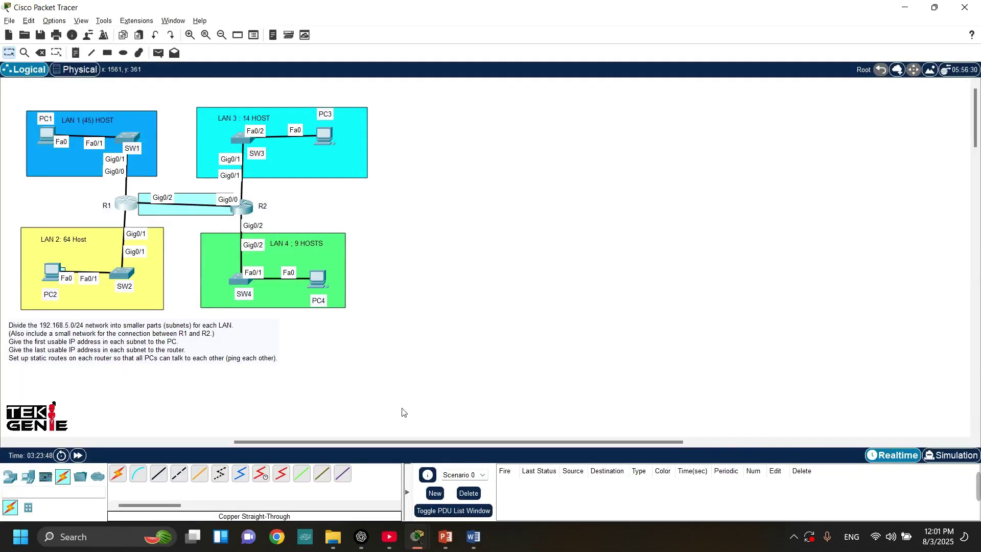
pyautogui.hotkey('alt', 'Tab')
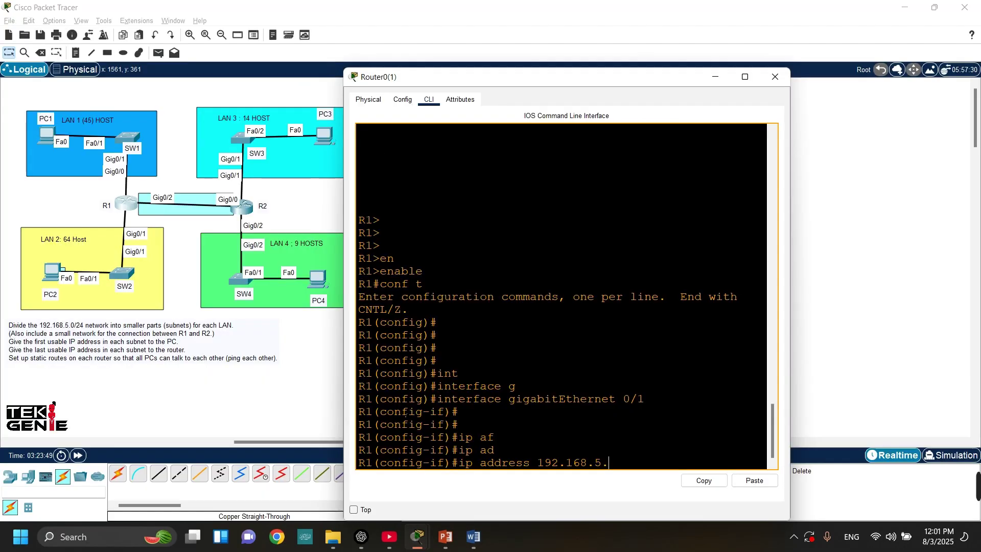
pyautogui.hotkey('alt', 'Tab')
pyautogui.hotkey('alt', 'Tab')
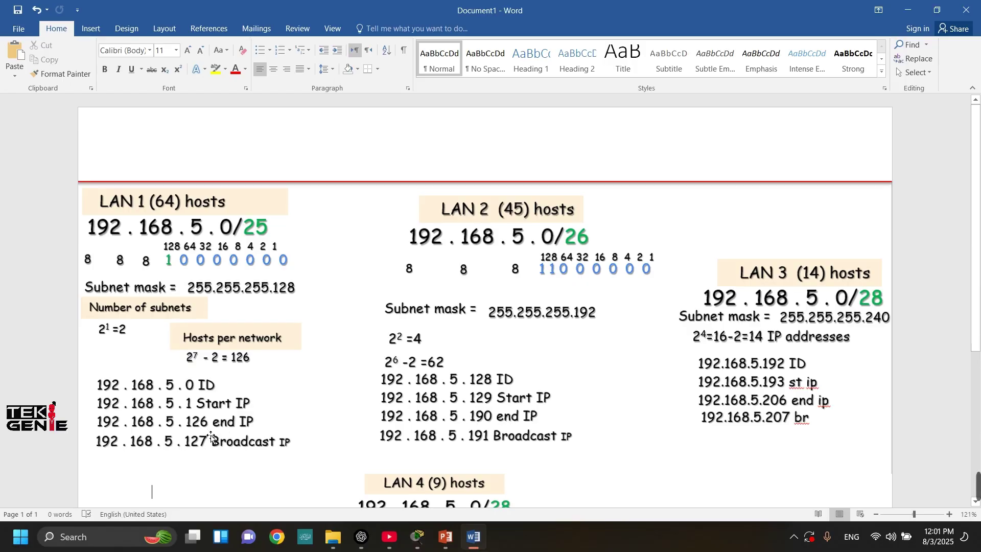
pyautogui.hotkey('alt', 'Tab')
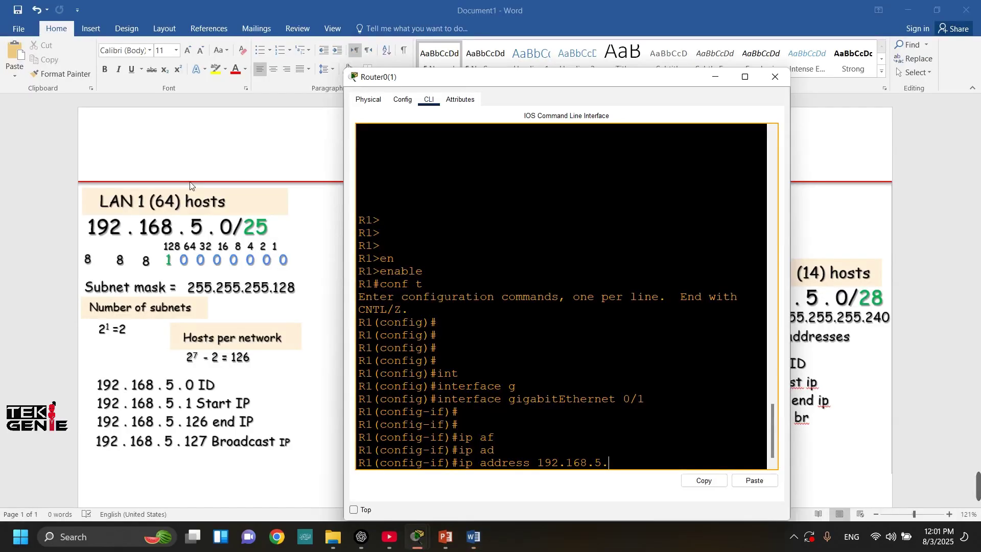
pyautogui.hotkey('alt', 'Tab')
pyautogui.hotkey('alt', 'Tab')
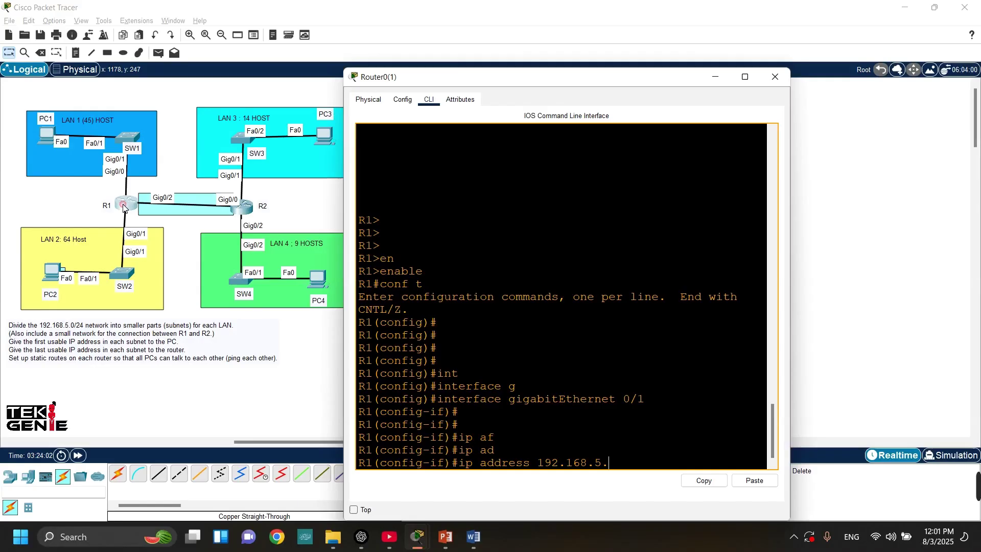
pyautogui.click(126, 204)
# Try to assign 192.168.5.126 with mask 255.255.255.126 to R1's gigabitEthernet 0/1.
pyautogui.write('126')
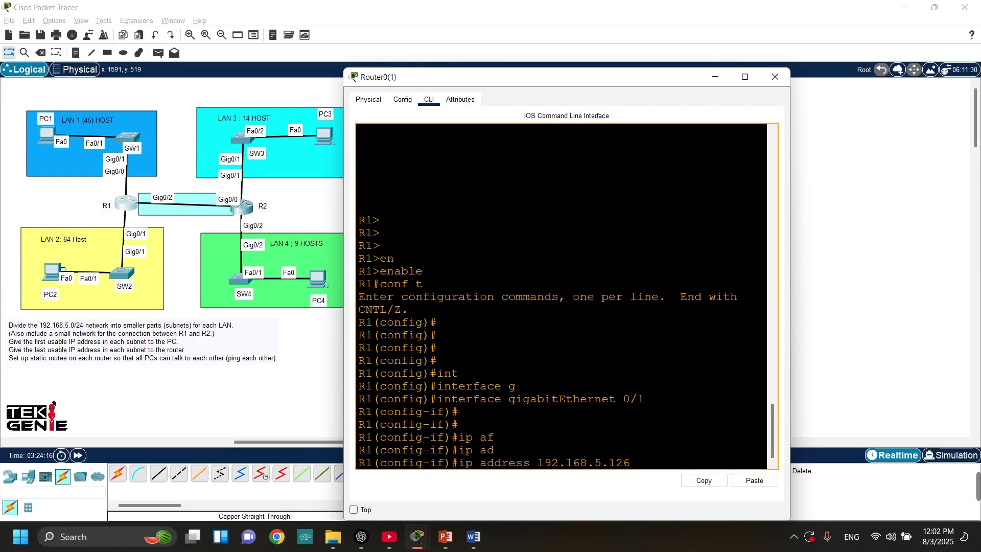
pyautogui.write('55.255.')
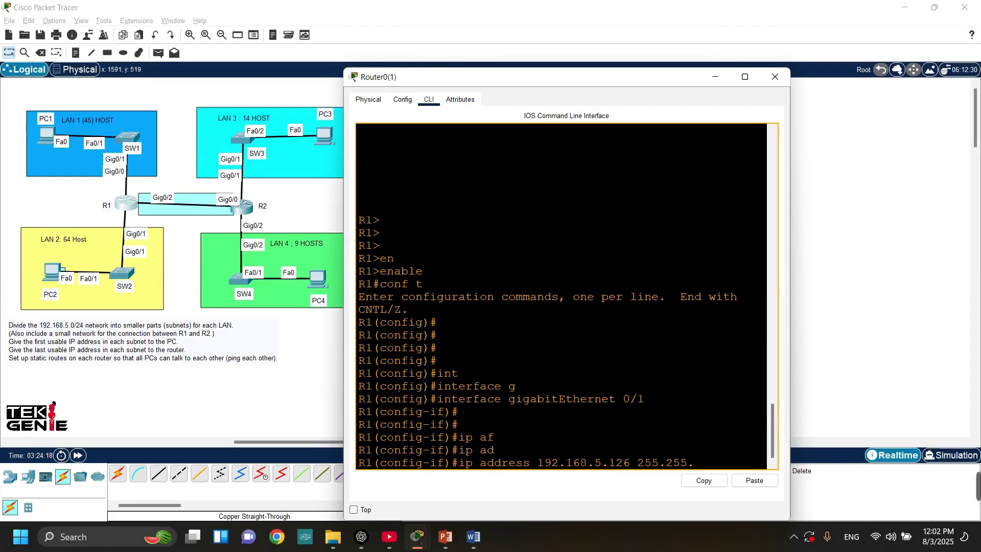
pyautogui.write('255.126')
pyautogui.press('Return')
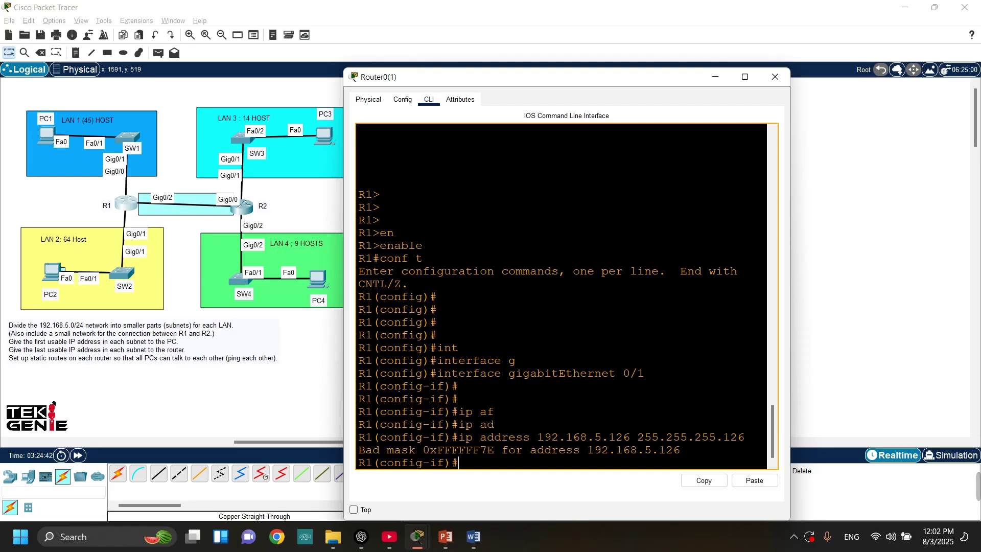
# Recall the address command and assign 192.168.5.126 with mask 255.255.255.128 to R1's gigabitEthernet 0/1.
pyautogui.press('Up')
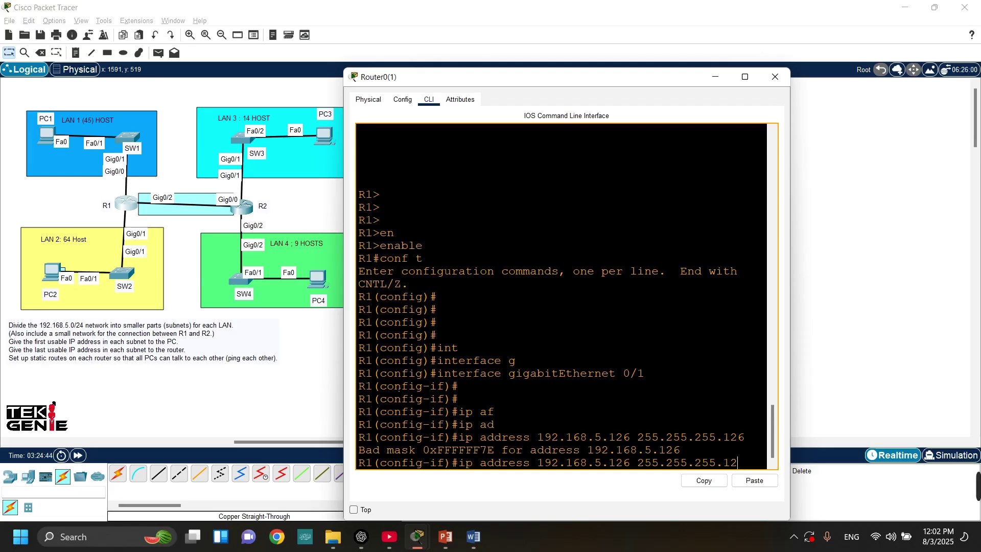
pyautogui.write('8')
pyautogui.press('Return')
pyautogui.press('Return')
pyautogui.press('Return')
pyautogui.press('Return')
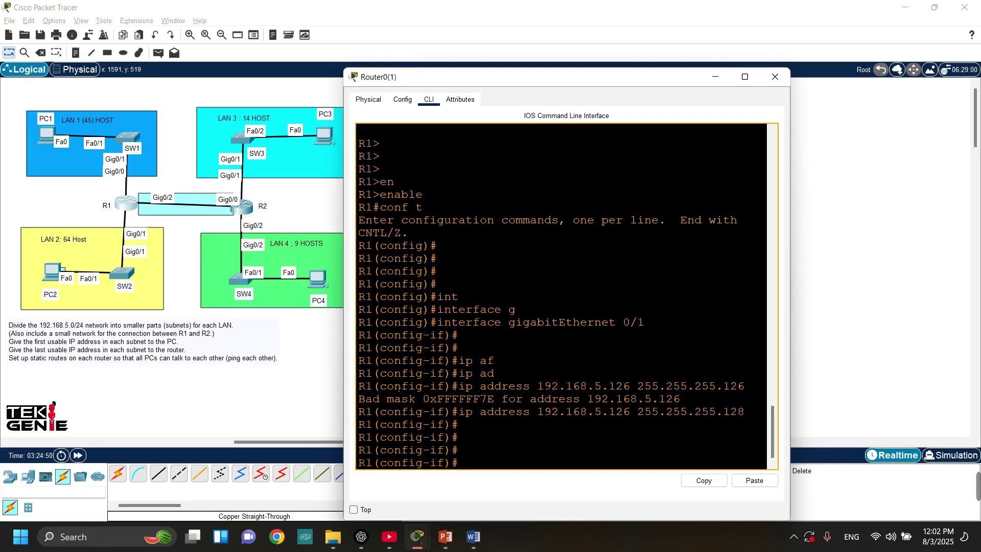
# Enable gigabitEthernet 0/1 on R1 with no sh and exit to global configuration mode.
pyautogui.write('no sh')
pyautogui.press('Return')
pyautogui.press('Return')
pyautogui.press('Return')
pyautogui.press('Return')
pyautogui.write('ex')
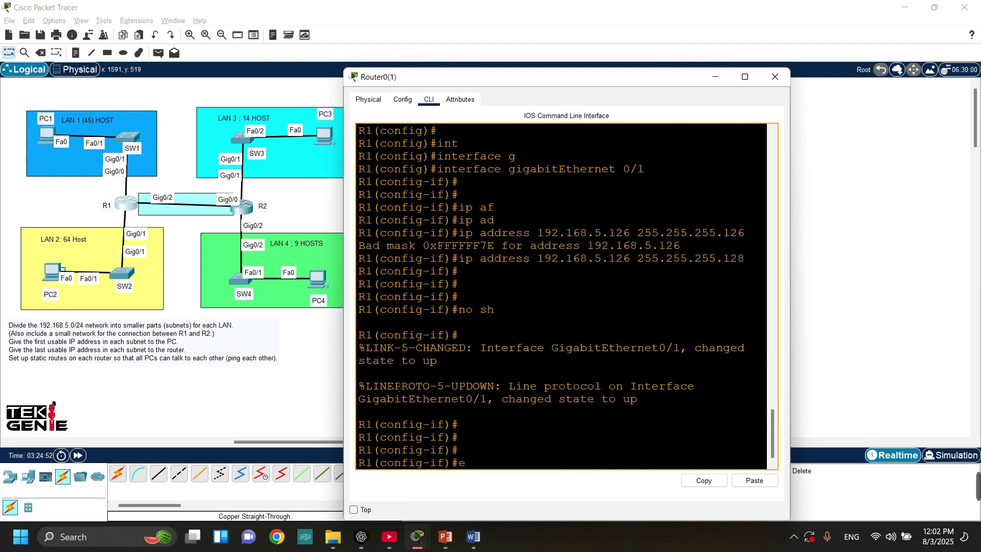
pyautogui.press('Return')
pyautogui.press('Return')
pyautogui.press('Return')
pyautogui.press('Return')
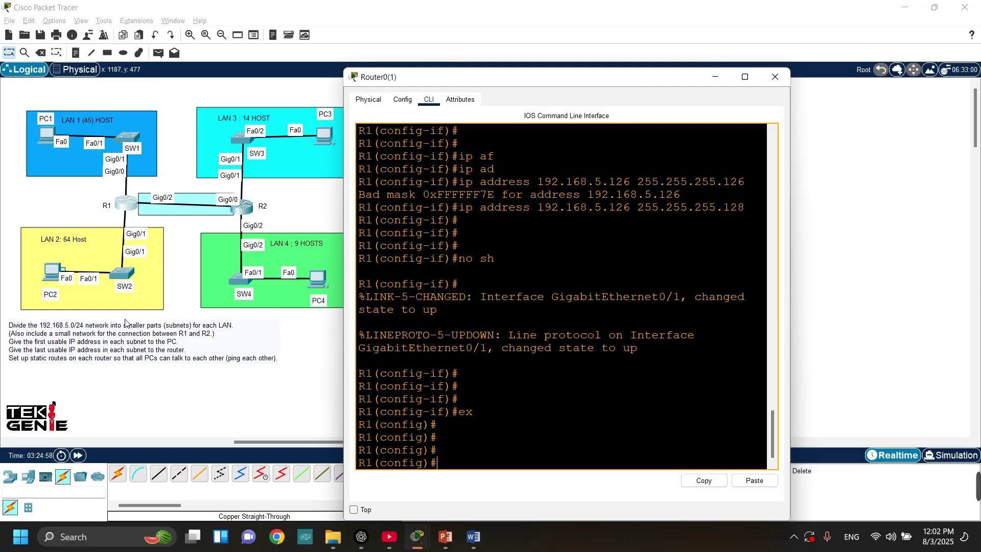
# Open PC2's IP configuration and clear the existing IPv4 address, subnet mask and default gateway.
pyautogui.click(51, 272)
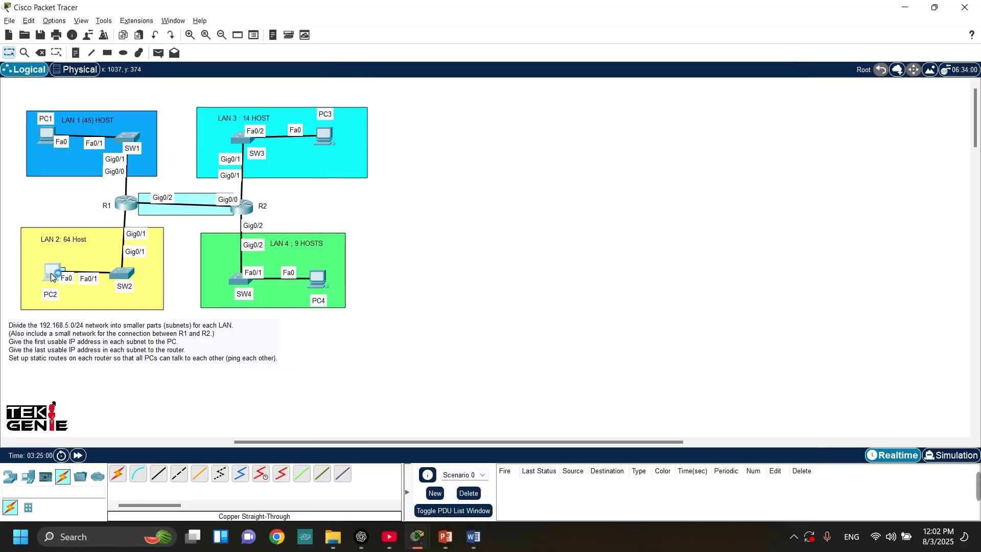
pyautogui.click(436, 99)
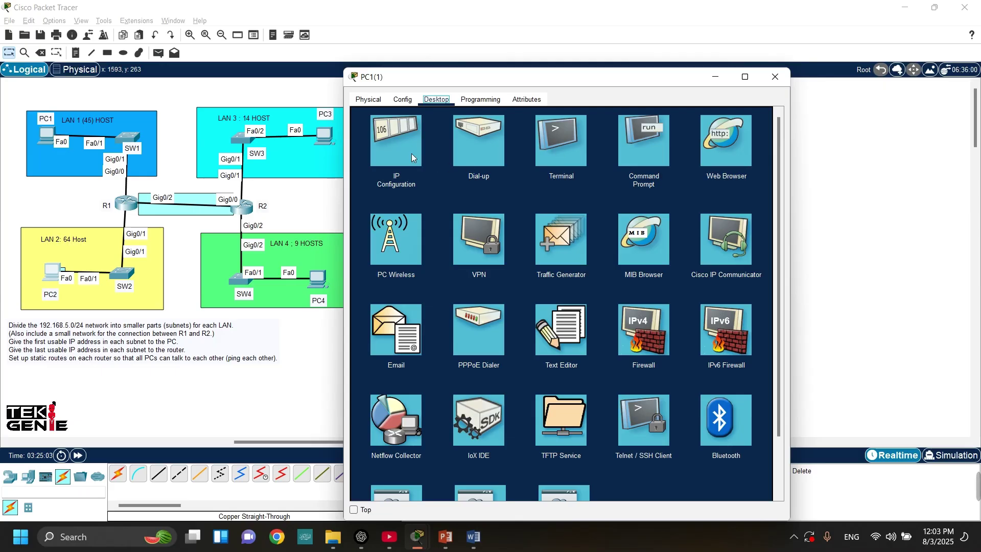
pyautogui.click(412, 153)
pyautogui.moveTo(531, 179); pyautogui.dragTo(492, 174)
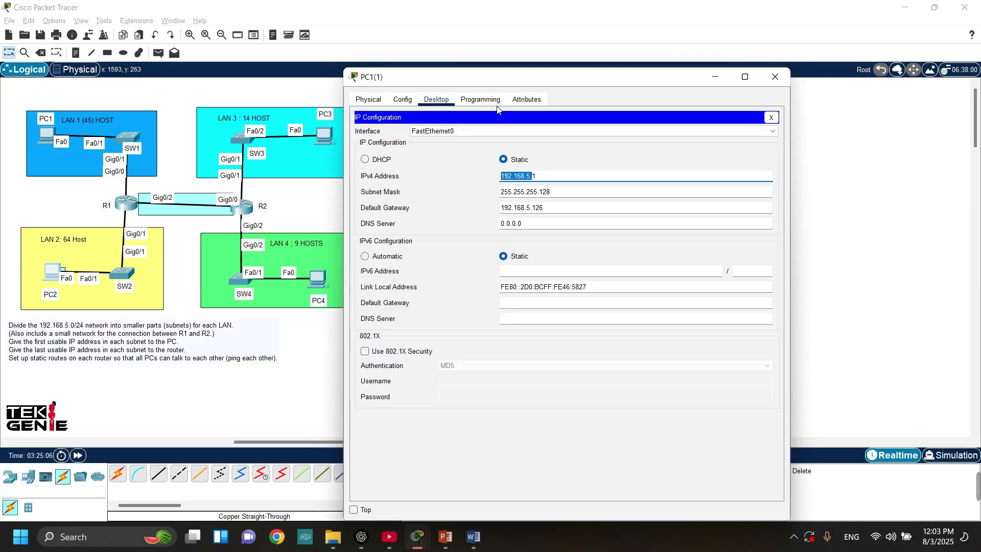
pyautogui.press('BackSpace')
pyautogui.press('BackSpace')
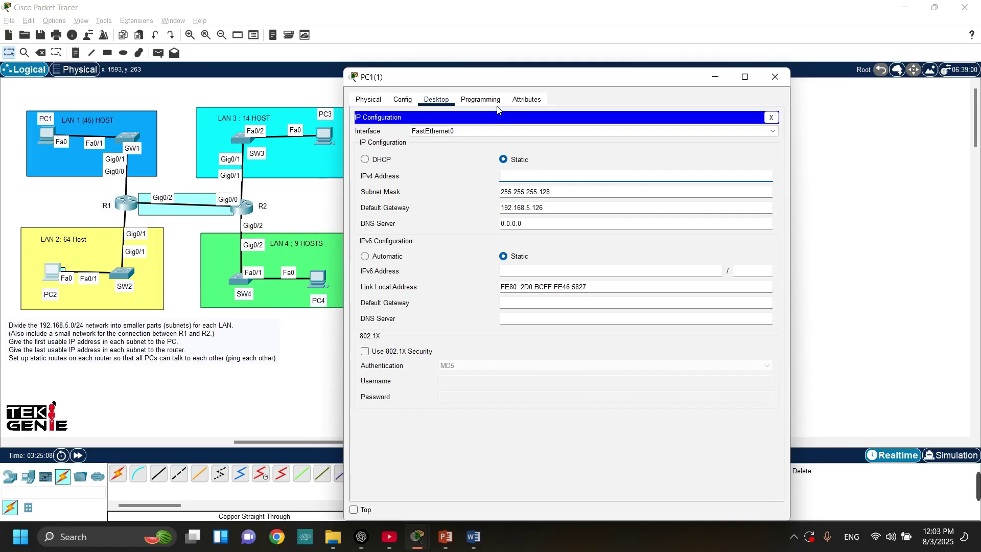
pyautogui.click(558, 189)
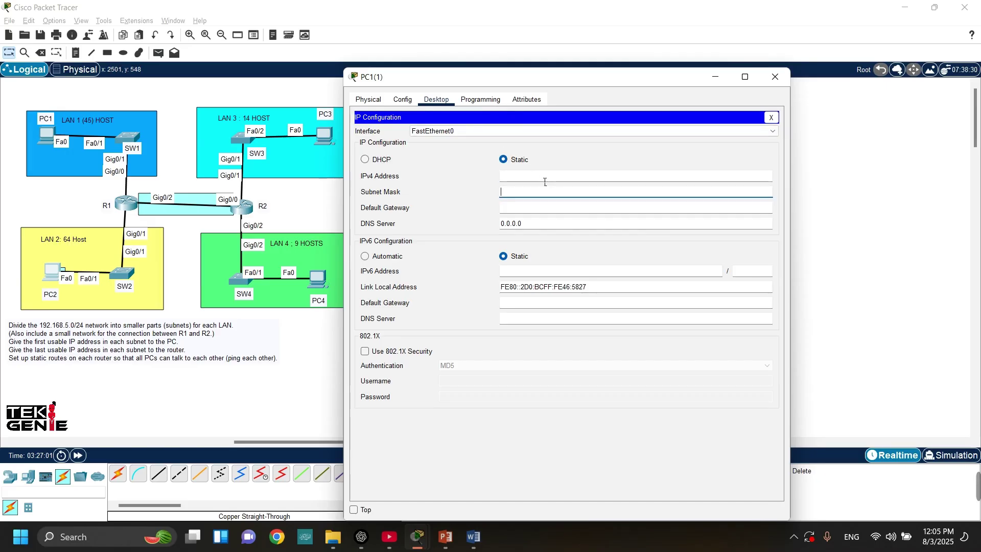
# Set PC2's IPv4 address to 192.168.5.1 with subnet mask 255.255.255.128.
pyautogui.click(541, 177)
pyautogui.write('192.168.5.1')
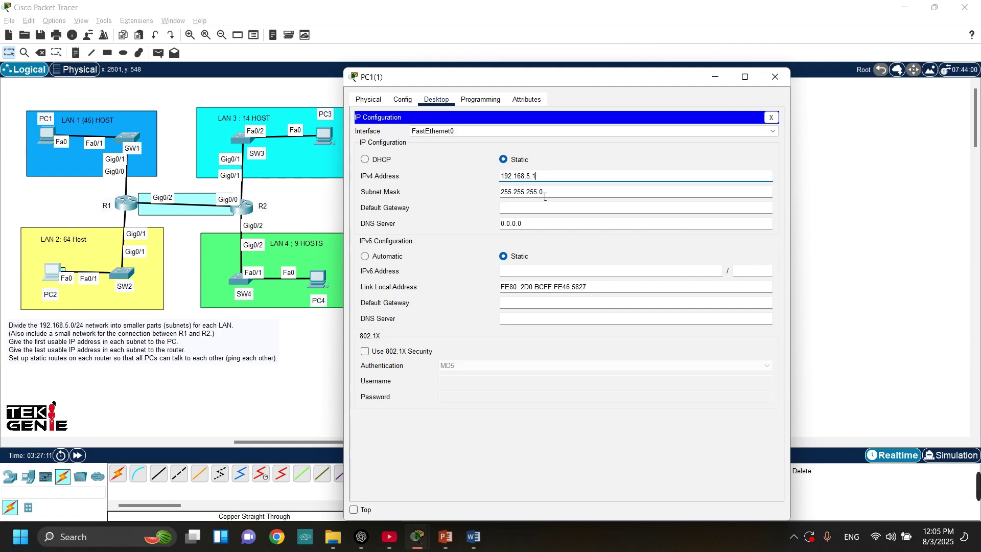
pyautogui.click(548, 197)
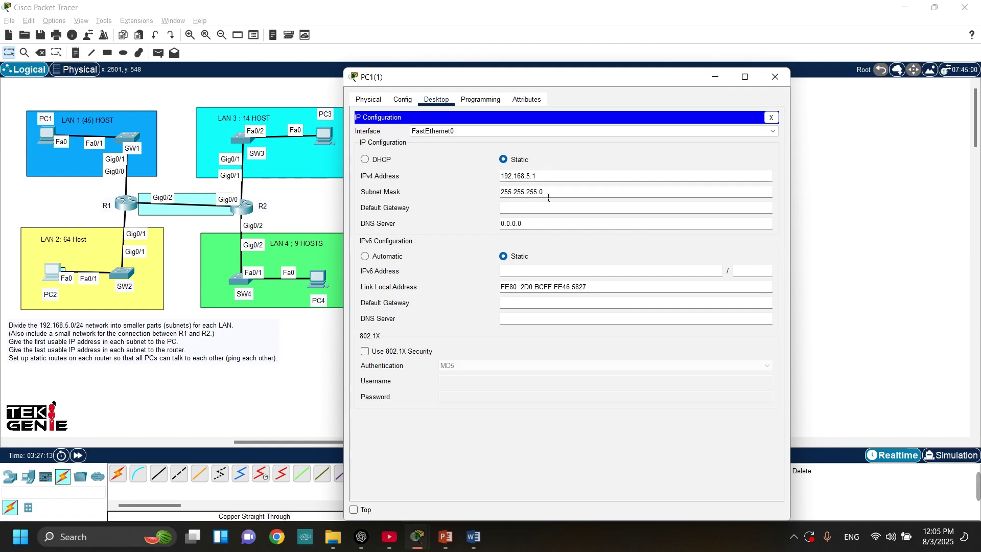
pyautogui.write('128')
# Set PC2's default gateway to 192.168.5.126.
pyautogui.click(522, 208)
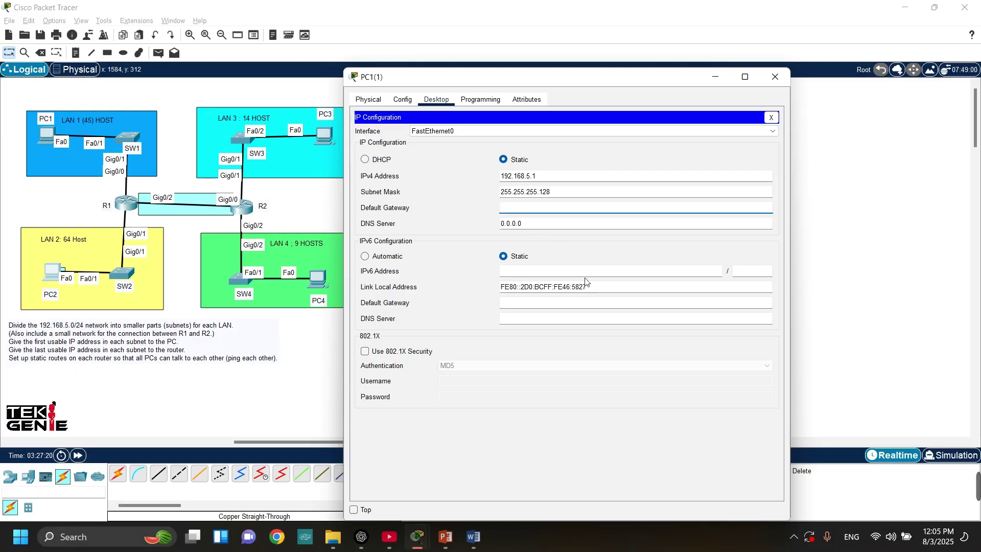
pyautogui.write('192.')
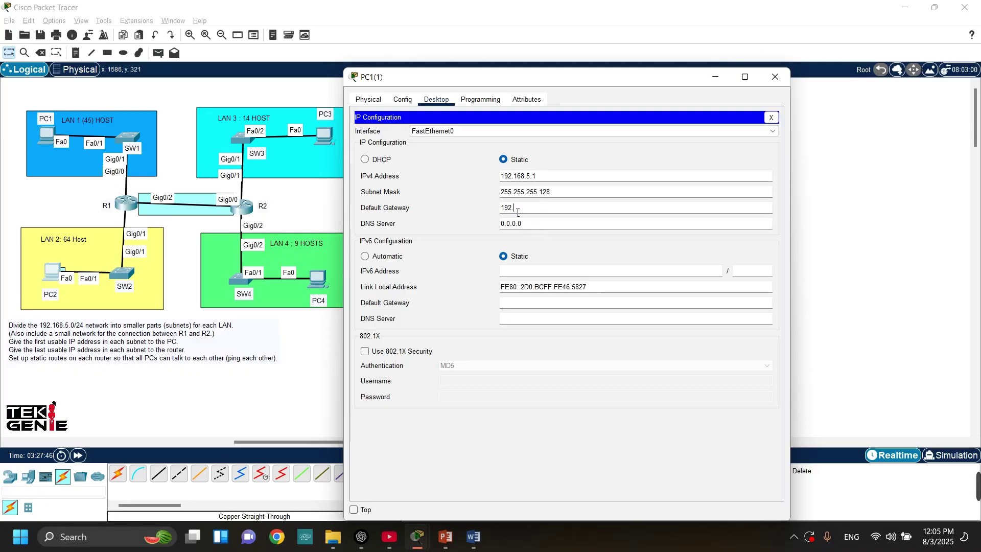
pyautogui.write('168.5.')
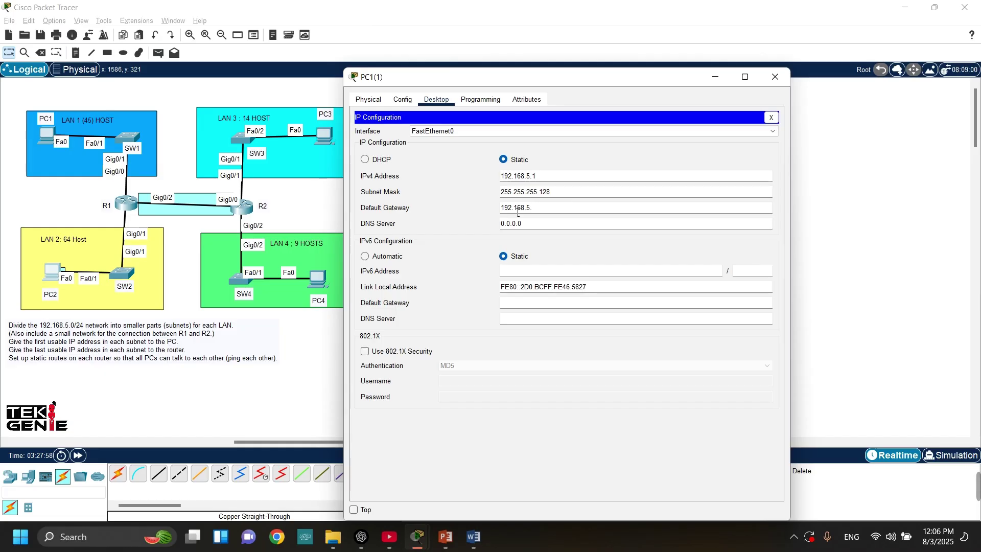
pyautogui.write('6')
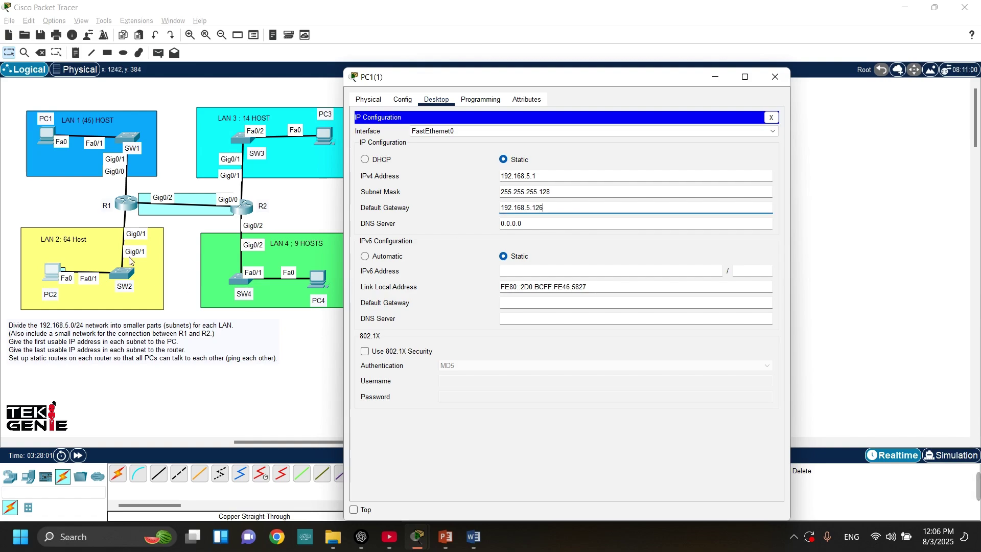
pyautogui.moveTo(17, 205); pyautogui.dragTo(153, 297)
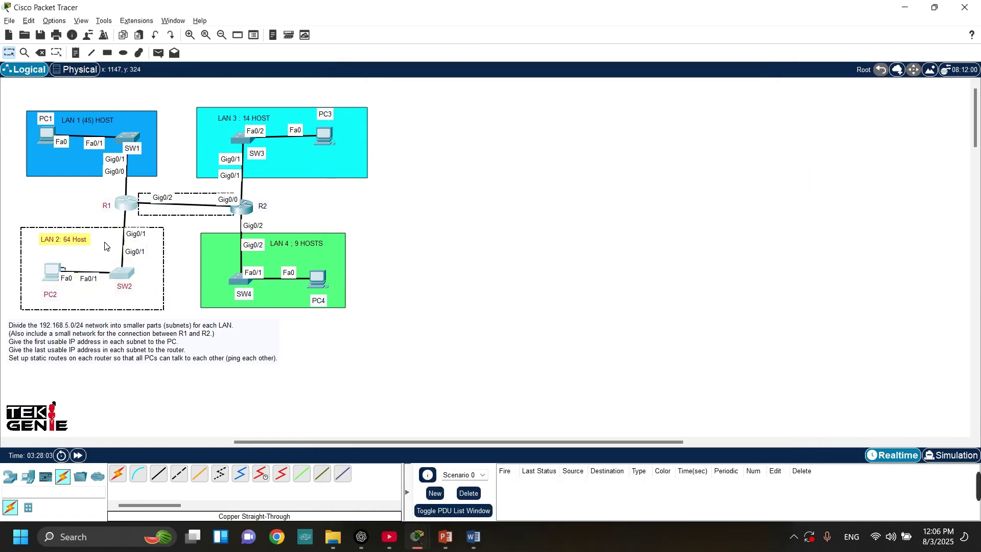
pyautogui.click(75, 219)
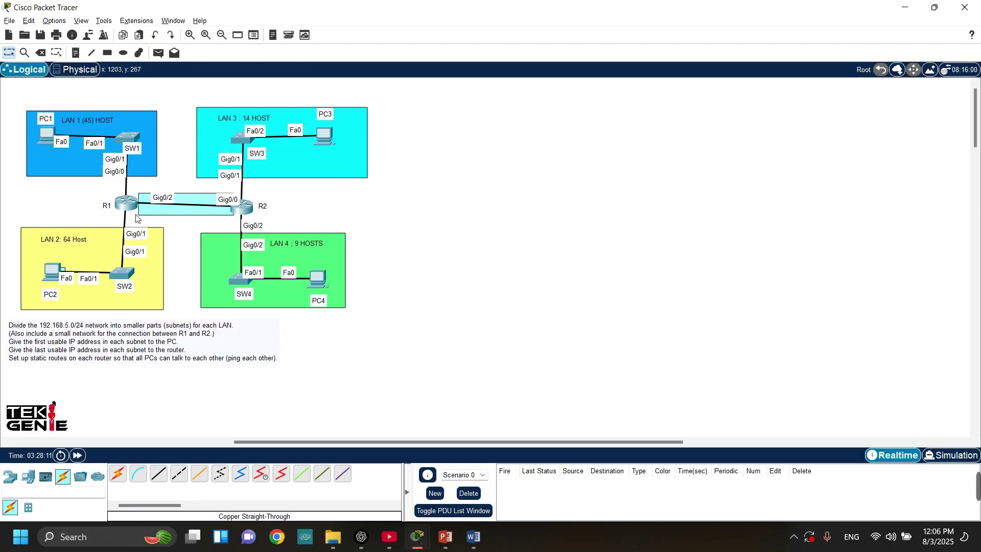
pyautogui.moveTo(137, 218)
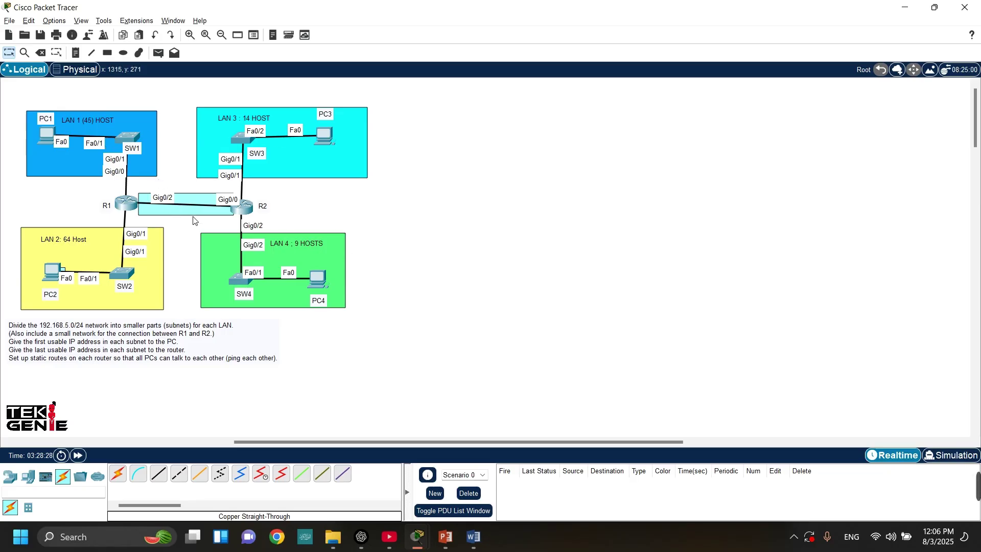
# Check the 45-host /26 subnet's mask and address range in the Word document and return to the network topology.
pyautogui.hotkey('alt', 'Tab')
pyautogui.press('Tab')
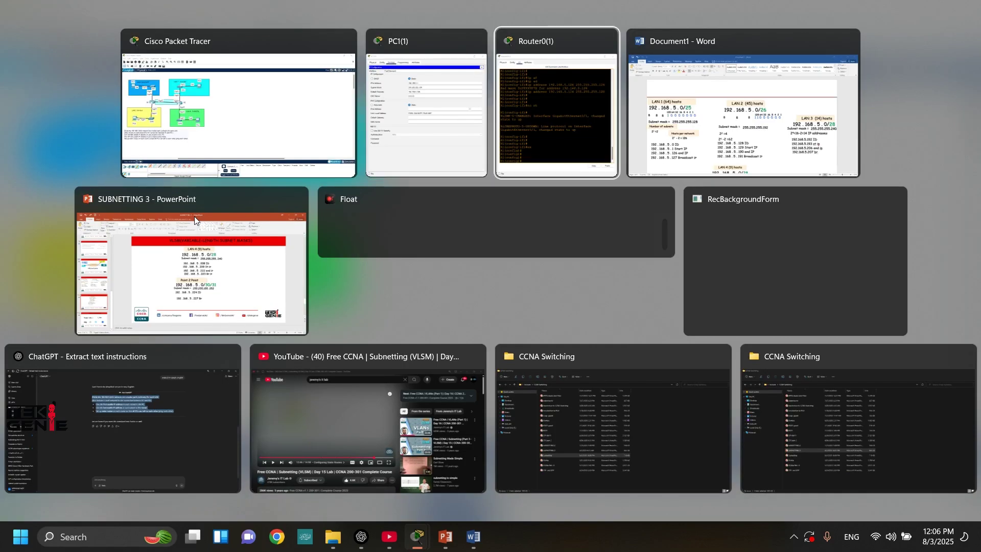
pyautogui.press('Tab')
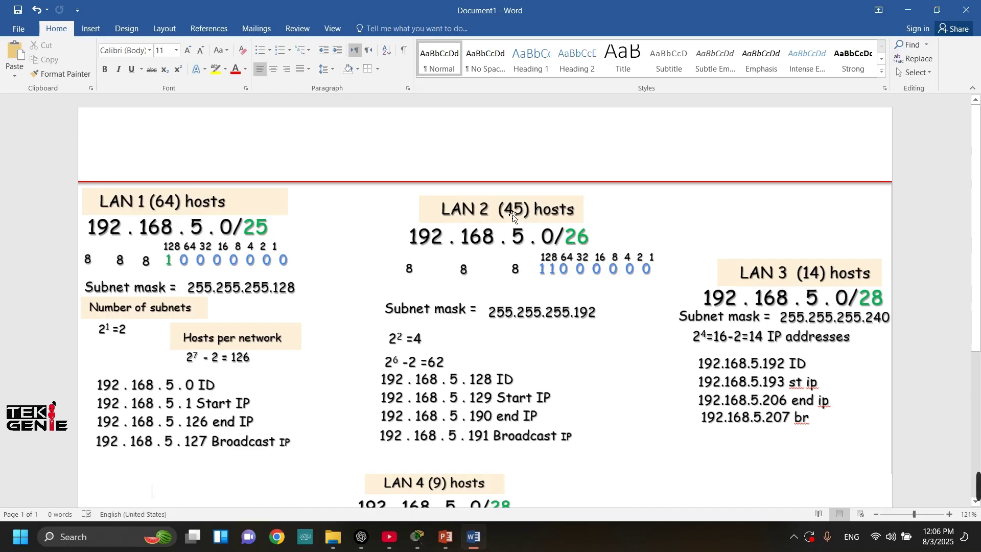
pyautogui.click(575, 248)
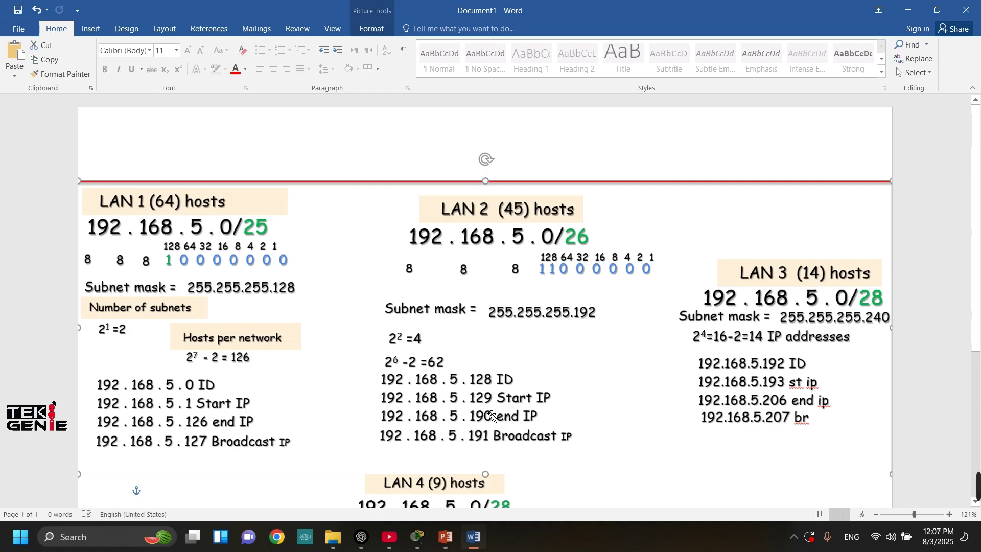
pyautogui.press('alt')
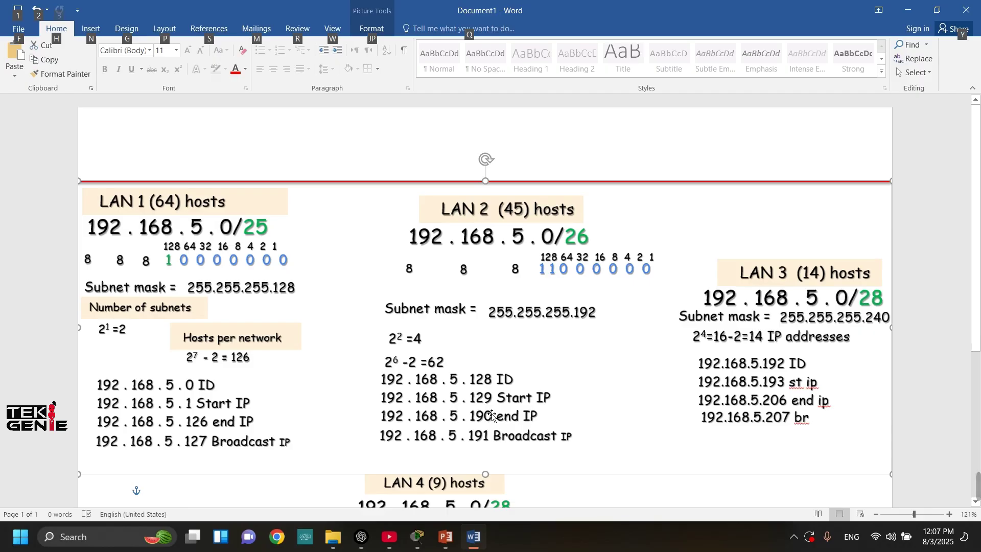
pyautogui.hotkey('alt', 'Tab')
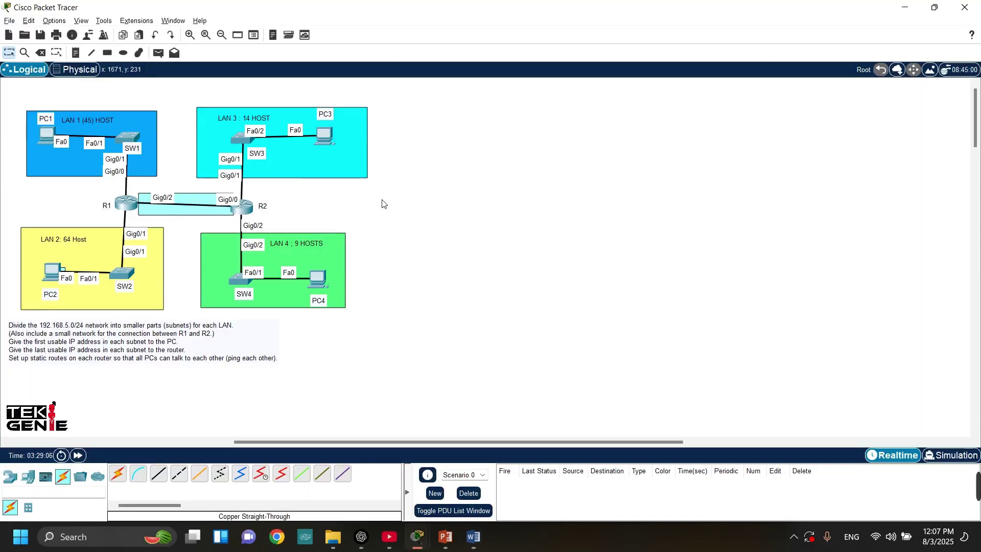
# Reopen R1's command line and try the conf command at the global configuration prompt.
pyautogui.click(130, 206)
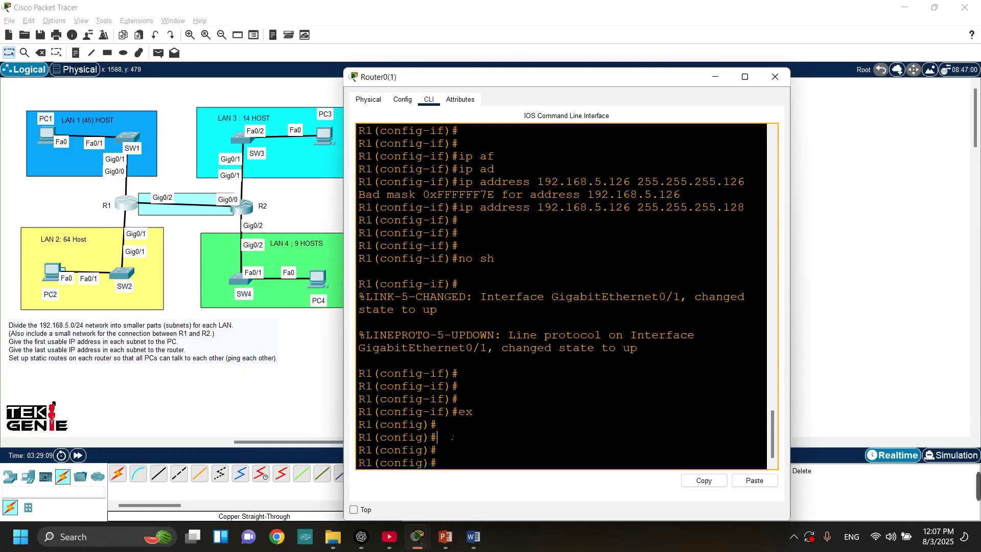
pyautogui.press('Return')
pyautogui.press('Return')
pyautogui.press('Return')
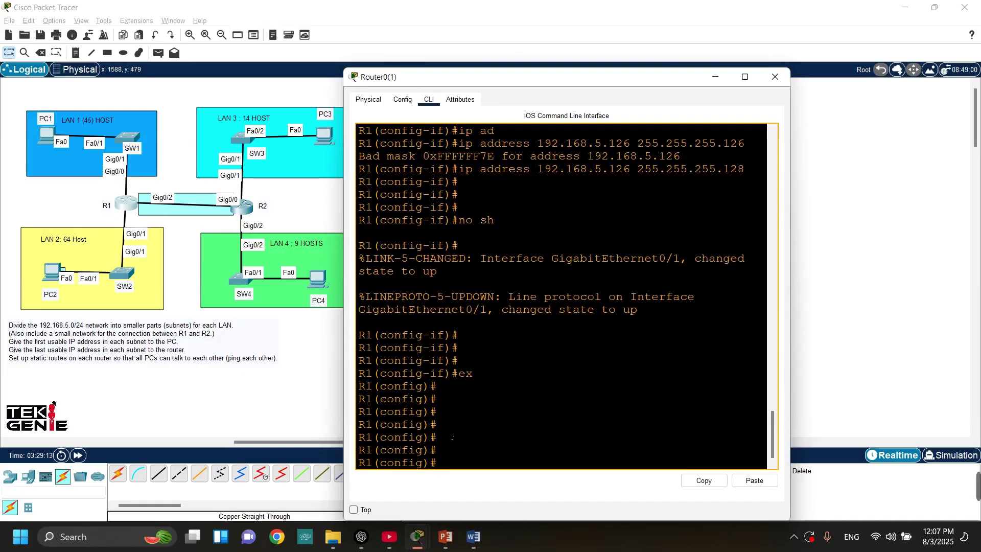
pyautogui.write('conf')
pyautogui.press('Return')
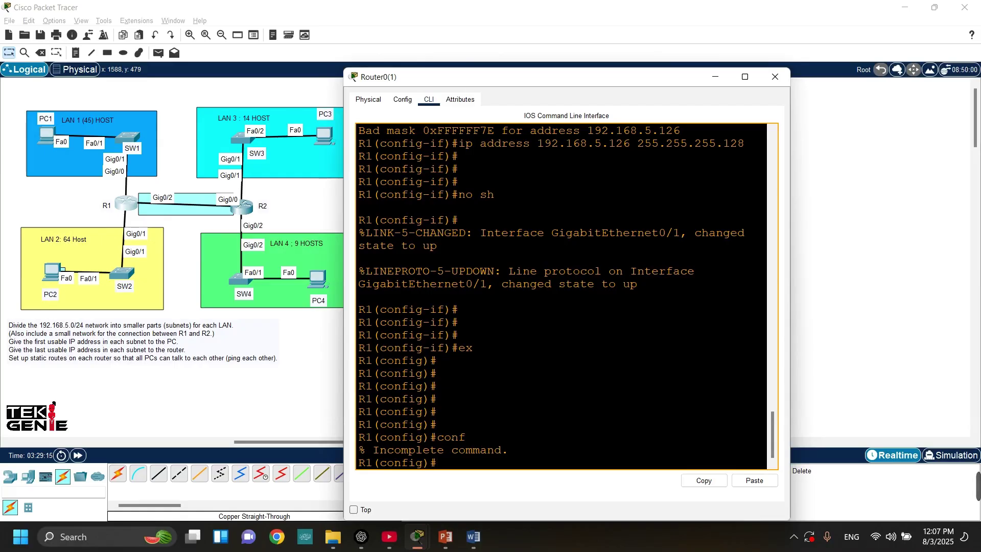
# Enter interface configuration mode for gigabitEthernet 0/0 on R1.
pyautogui.write('int')
pyautogui.press('Tab')
pyautogui.write('g')
pyautogui.press('Tab')
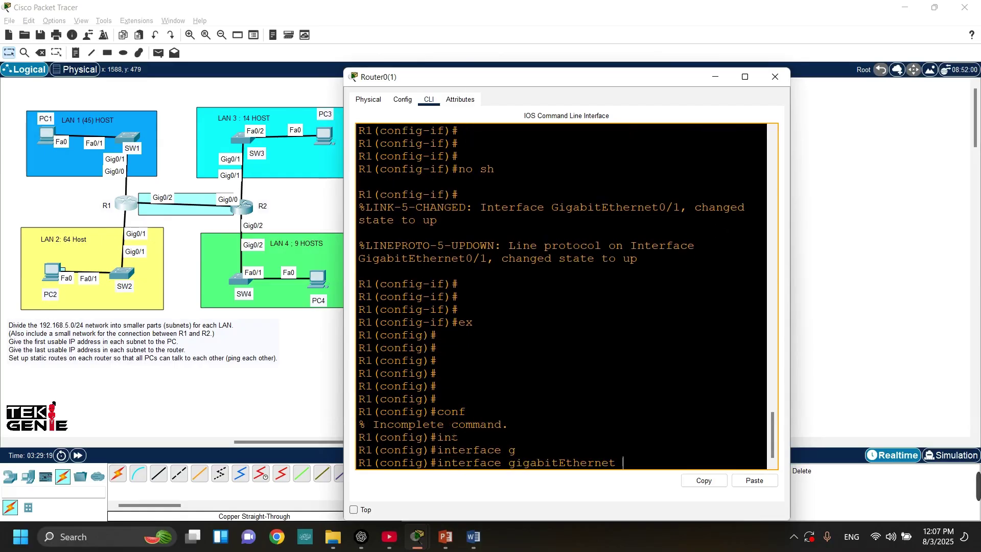
pyautogui.write('0/0')
pyautogui.press('Return')
pyautogui.press('Return')
pyautogui.press('Return')
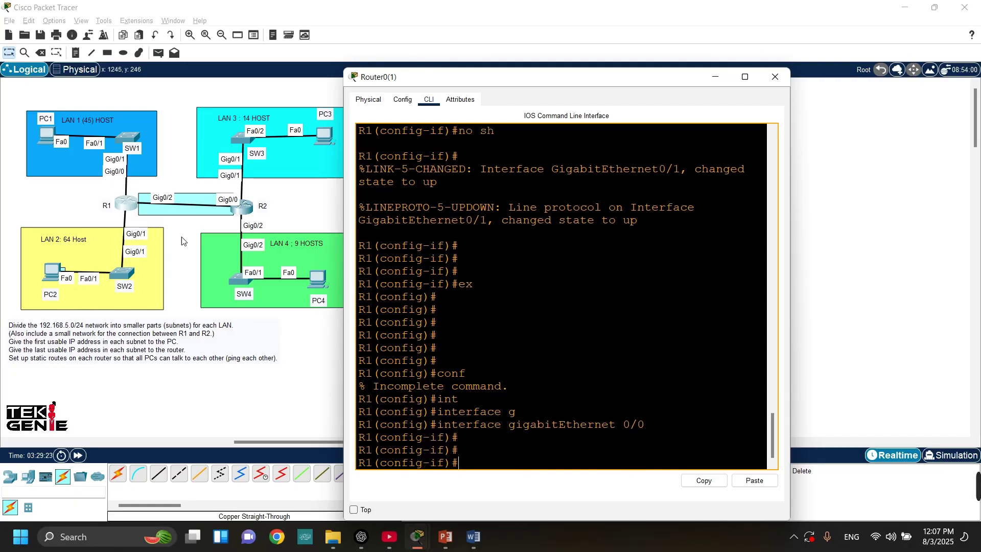
# Assign 192.168.5.190 with mask 255.255.255.192 to R1's gigabitEthernet 0/0, checking the 45-host subnet's last usable address in the Word document.
pyautogui.write('ip add')
pyautogui.press('Tab')
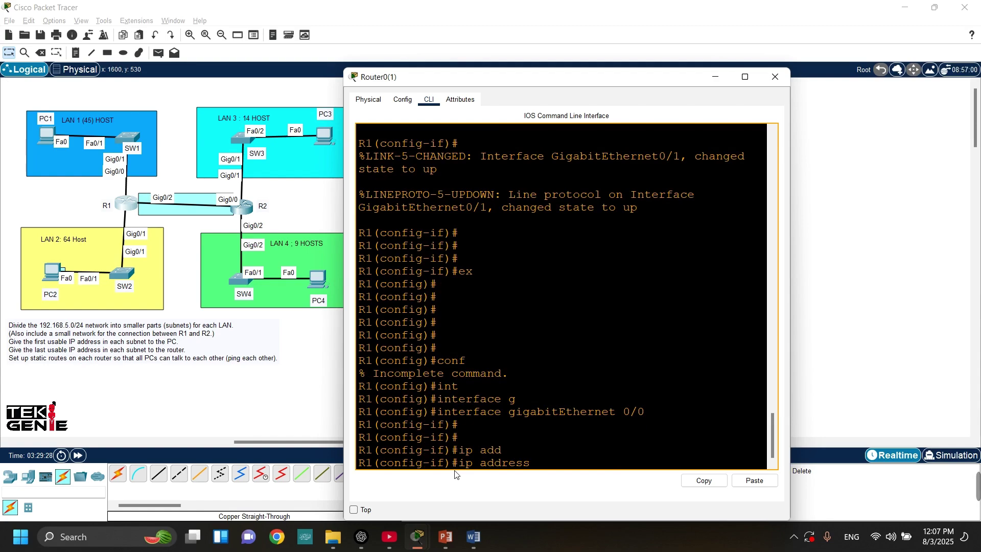
pyautogui.write('192.168.')
pyautogui.hotkey('alt', 'Tab')
pyautogui.hotkey('alt', 'Tab')
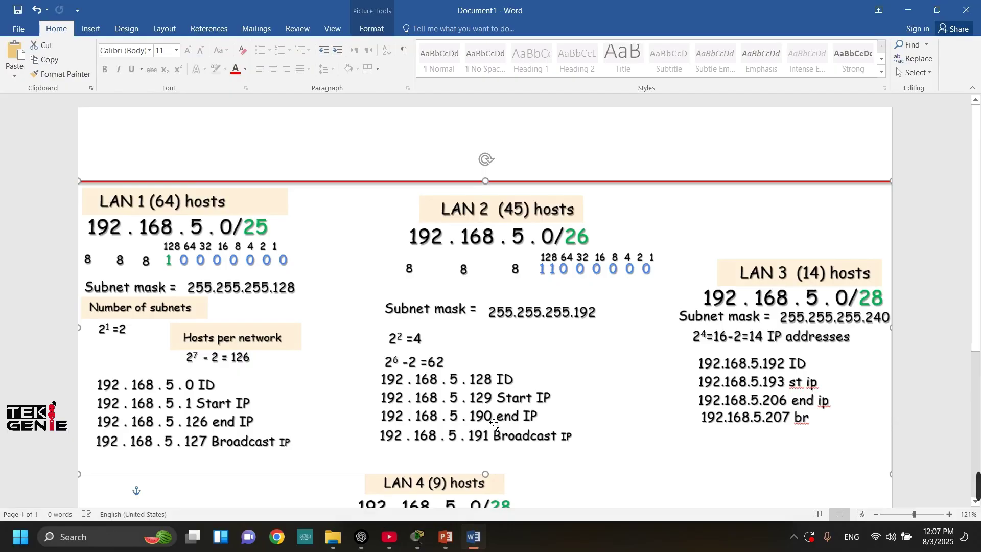
pyautogui.hotkey('alt', 'Tab')
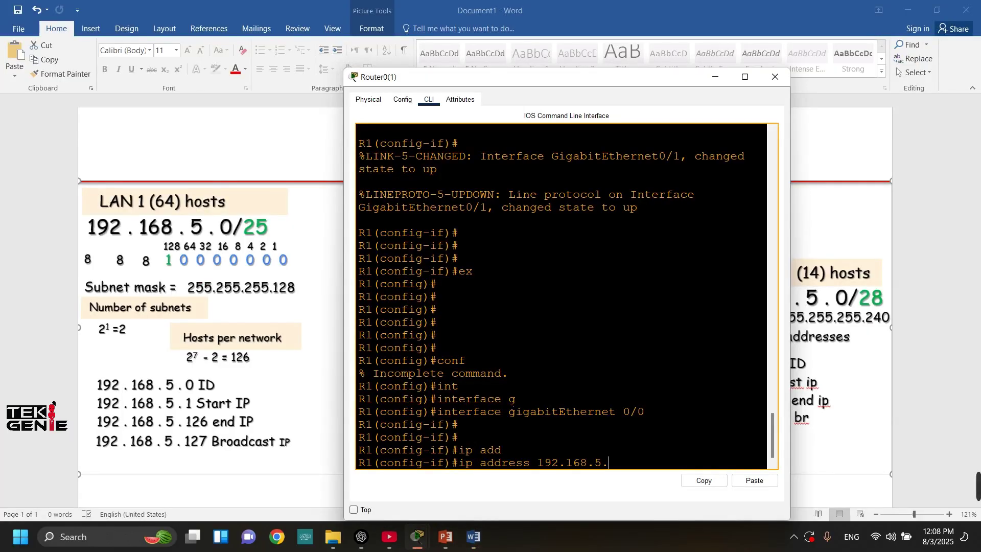
pyautogui.write('190 255.255.255.')
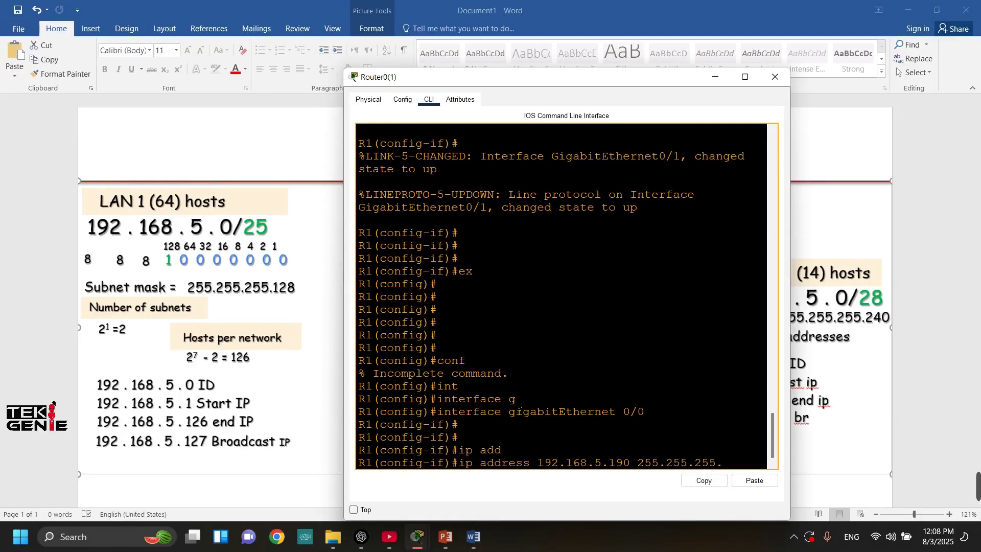
pyautogui.write('192')
pyautogui.press('Return')
# Enable gigabitEthernet 0/0 on R1 with no sh.
pyautogui.write('no sh')
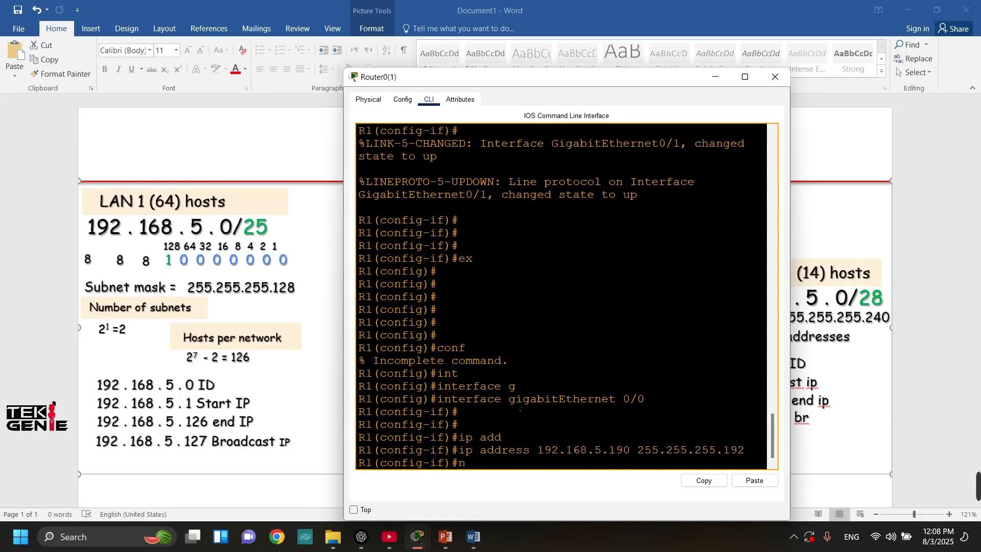
pyautogui.press('Return')
pyautogui.press('Return')
pyautogui.press('Return')
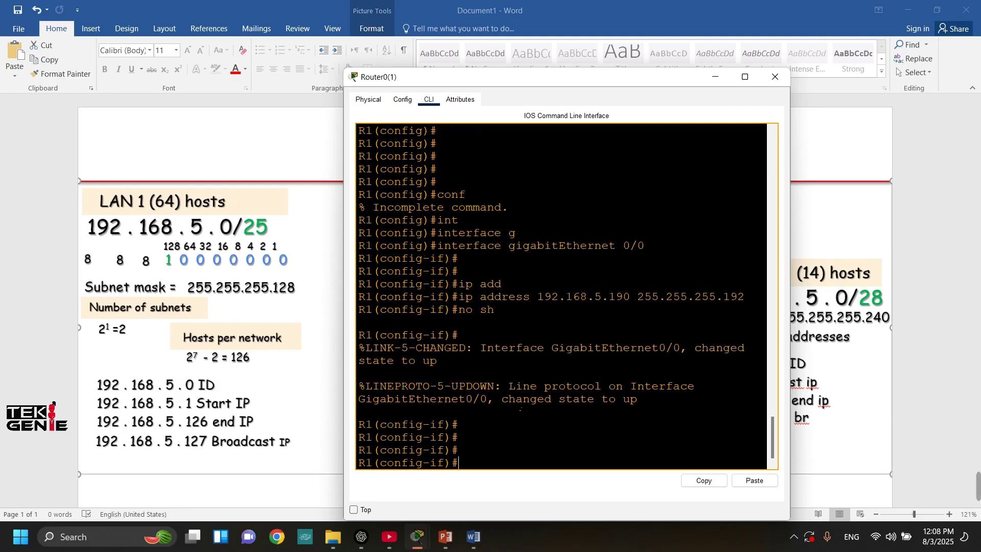
# Show the IP details of R1's g0/0 with do sh ip int g0/0 and check its internet address.
pyautogui.write('do sh ip int g0/0')
pyautogui.press('Return')
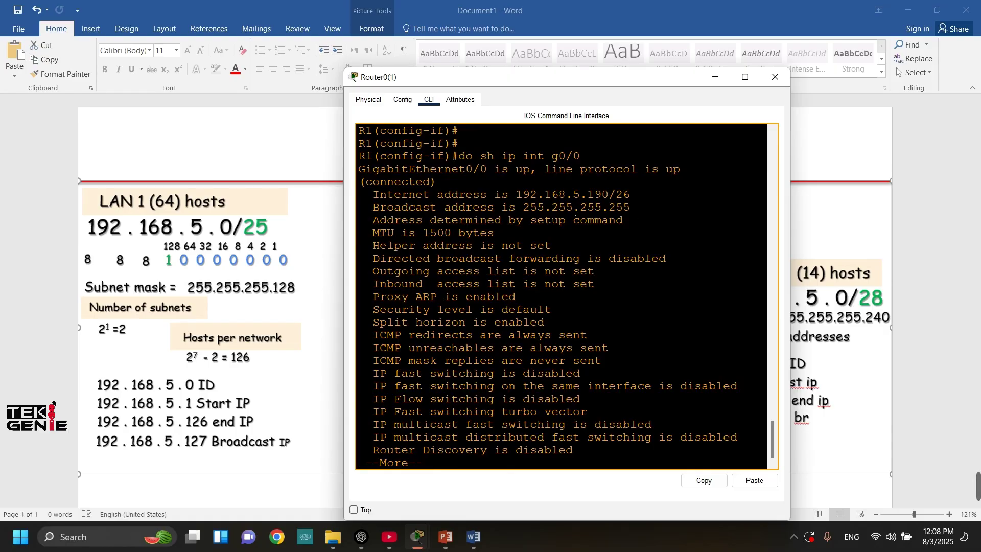
pyautogui.moveTo(633, 196); pyautogui.dragTo(526, 192)
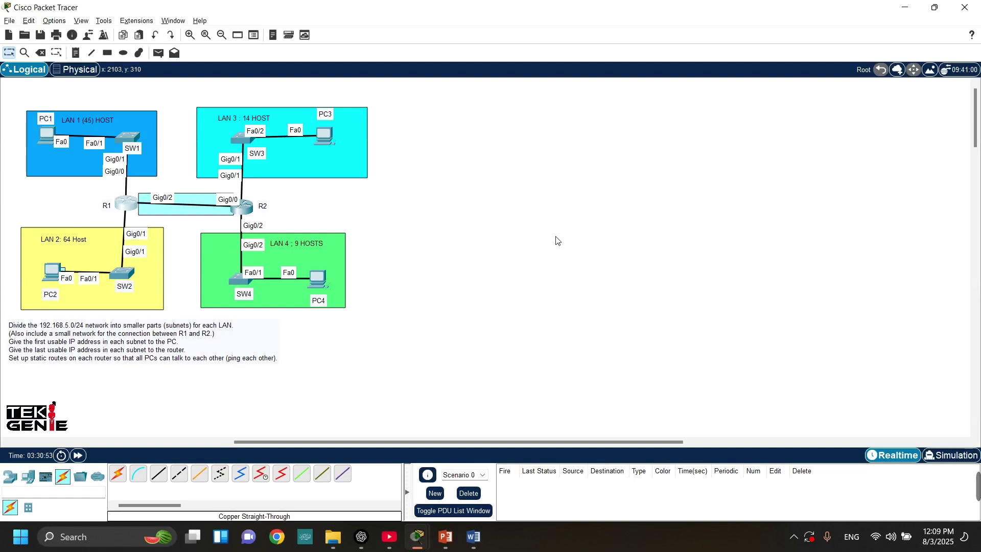
# Open the Command Prompt on PC1 in the 45-host LAN.
pyautogui.click(47, 136)
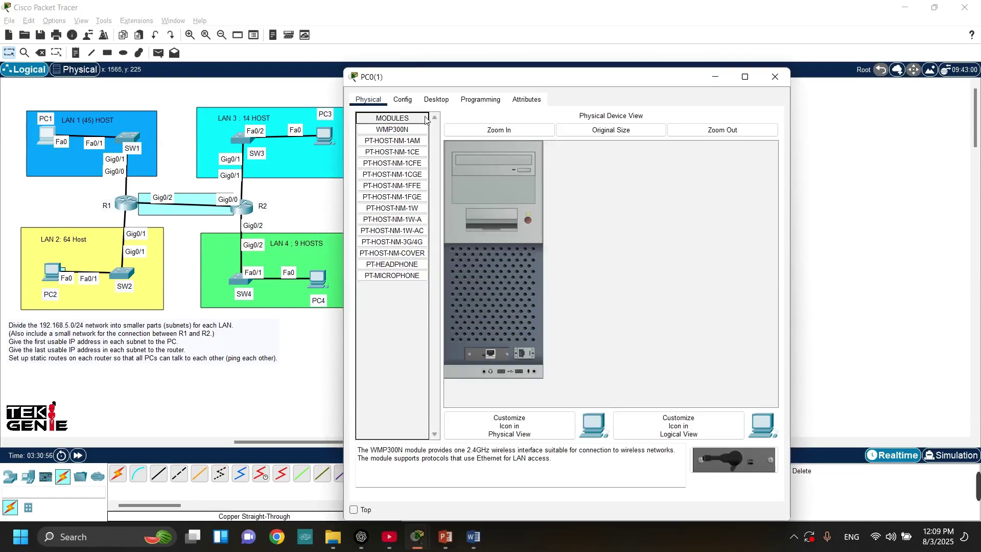
pyautogui.click(432, 102)
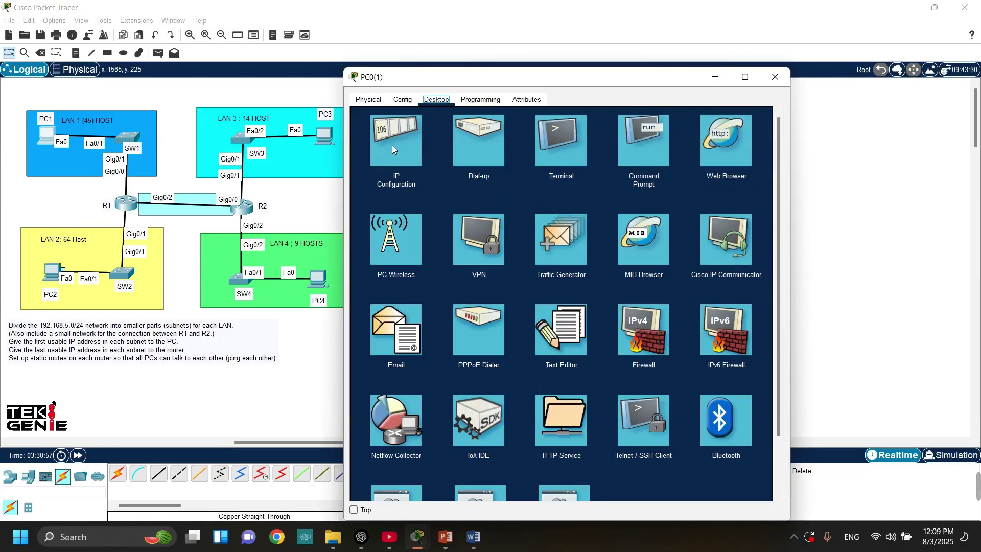
pyautogui.click(638, 154)
pyautogui.click(424, 171)
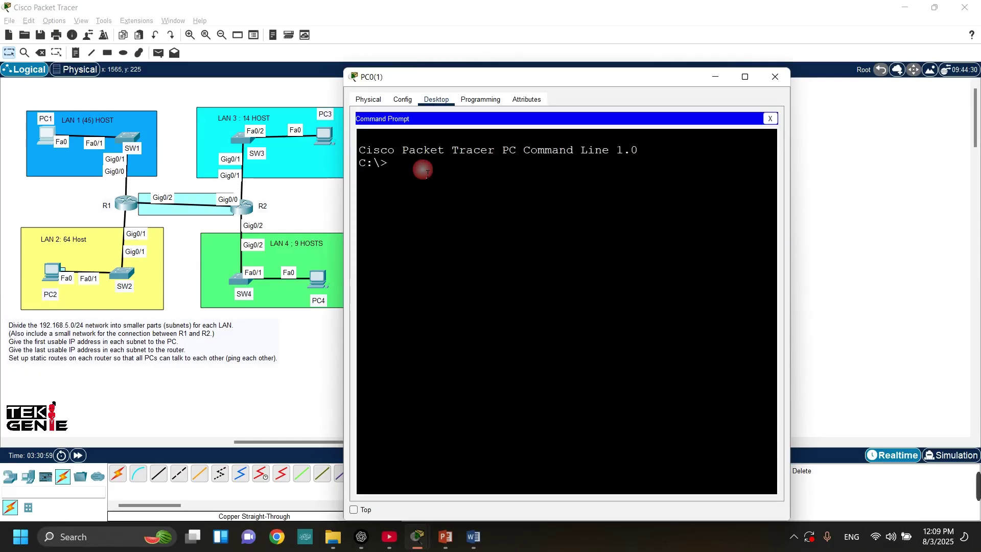
# Replace PC1's Command Prompt with its IP Configuration and clear the IPv4 address and subnet mask.
pyautogui.click(770, 118)
pyautogui.click(398, 176)
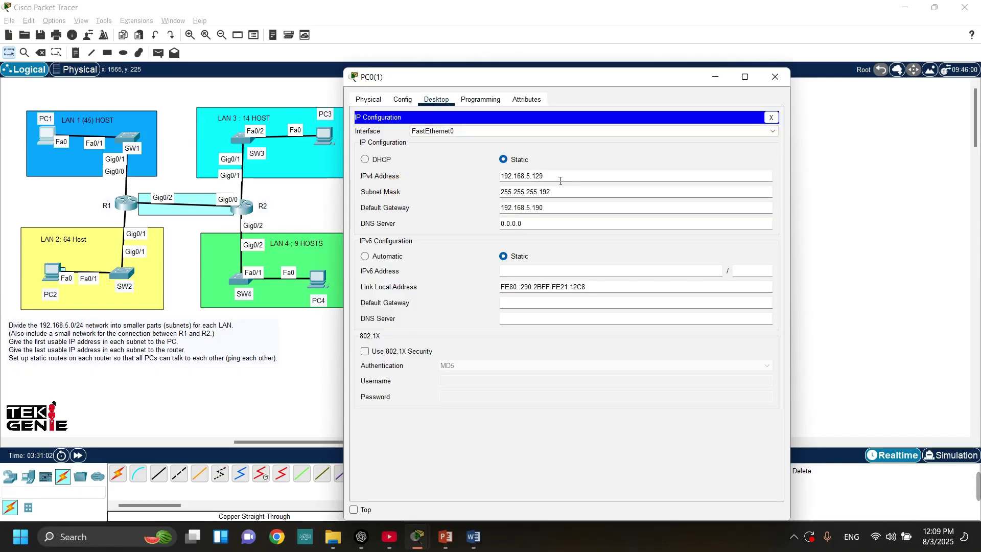
pyautogui.moveTo(554, 176); pyautogui.dragTo(489, 168)
pyautogui.press('BackSpace')
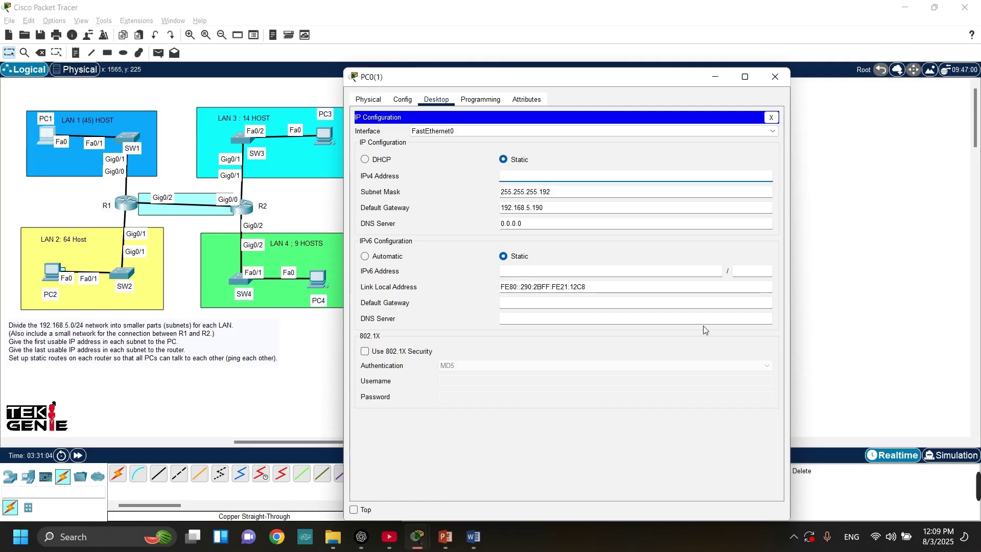
pyautogui.click(549, 193)
pyautogui.moveTo(556, 193); pyautogui.dragTo(507, 198)
pyautogui.press('BackSpace')
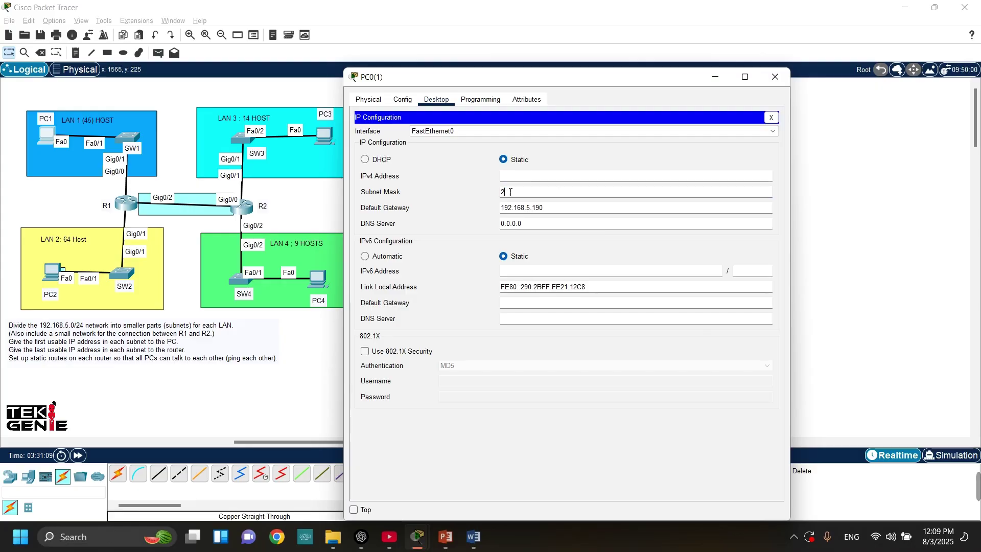
pyautogui.click(557, 176)
pyautogui.click(533, 174)
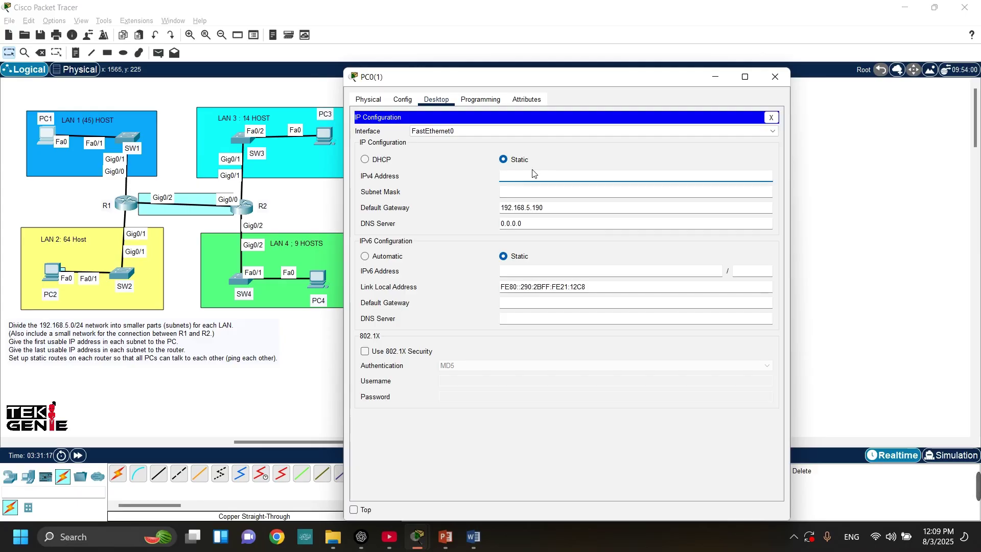
# Check the 45-host subnet's start IP in the Word document and return to PC1's IP Configuration in Packet Tracer.
pyautogui.hotkey('alt', 'Tab')
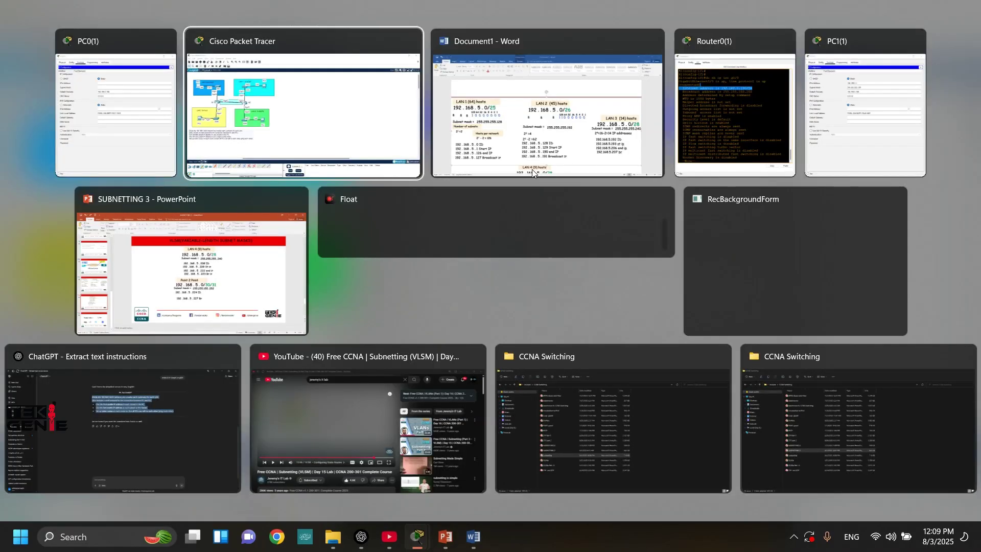
pyautogui.hotkey('alt', 'Tab')
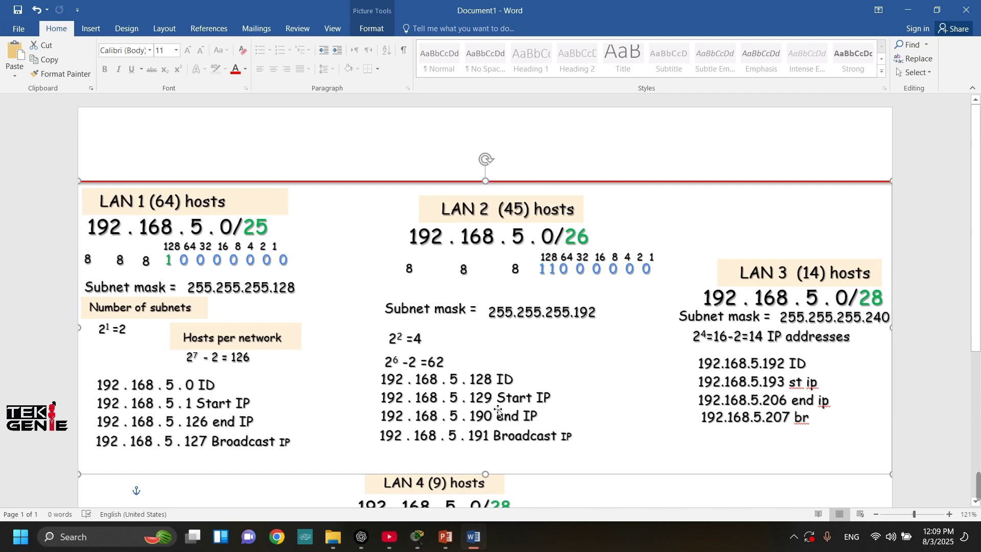
pyautogui.hotkey('alt', 'Tab')
pyautogui.hotkey('alt', 'Tab')
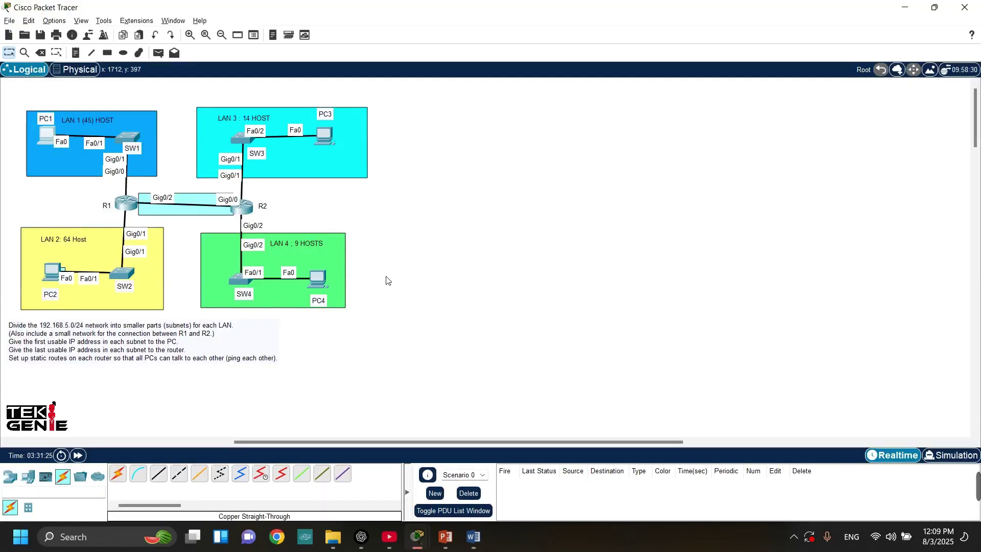
pyautogui.click(127, 206)
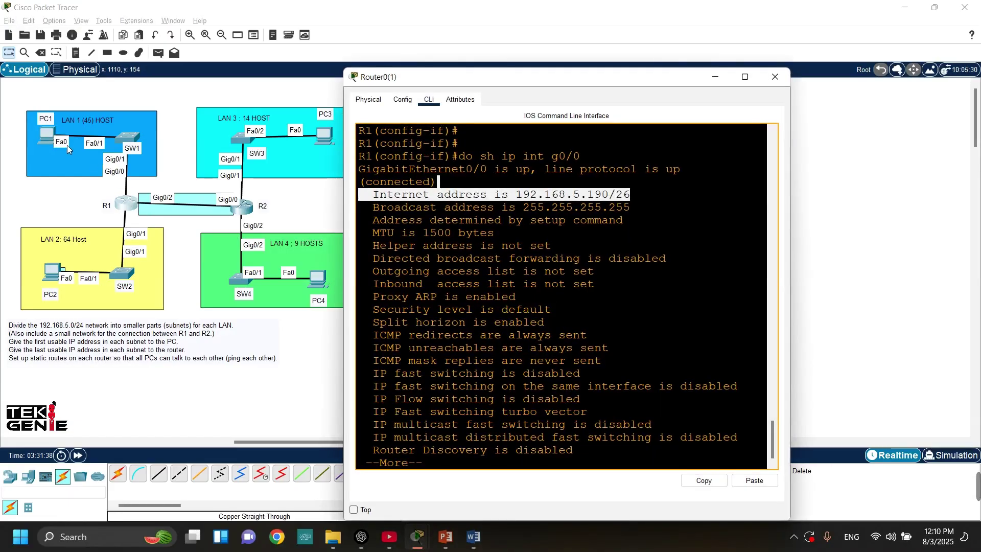
pyautogui.click(50, 138)
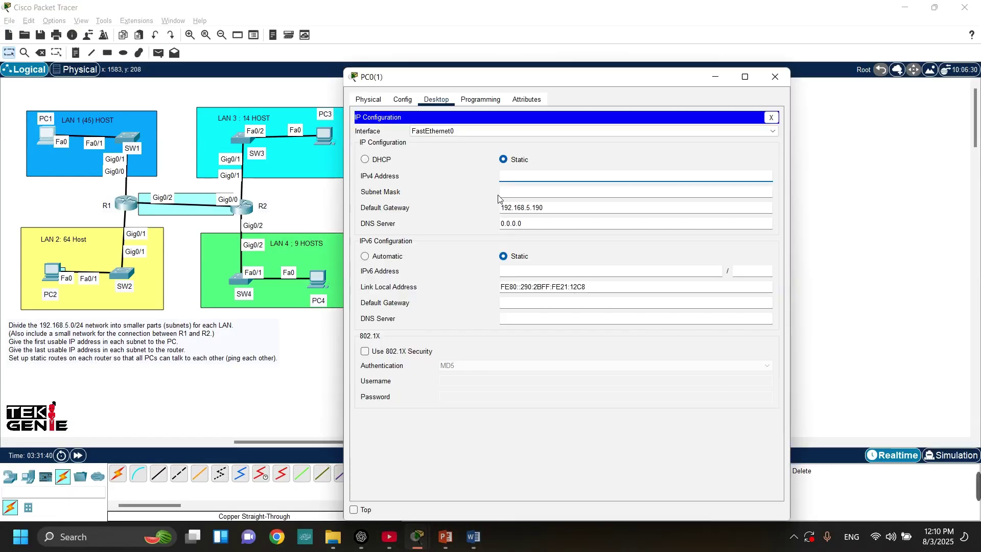
# Set PC1's IPv4 address to 192.168.5.129 and its subnet mask to 255.255.255.192.
pyautogui.write('192.1')
pyautogui.write('68.5.129')
pyautogui.click(499, 194)
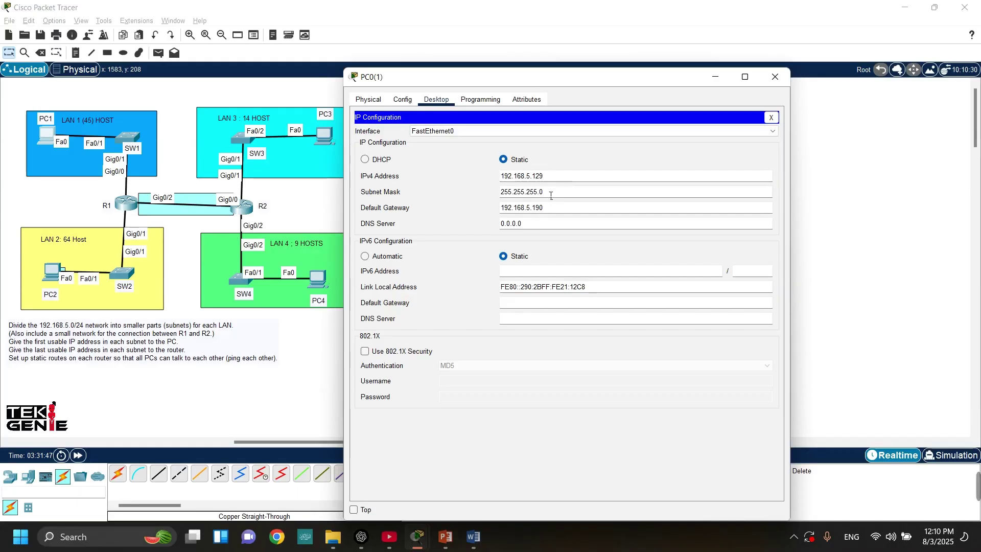
pyautogui.press('BackSpace')
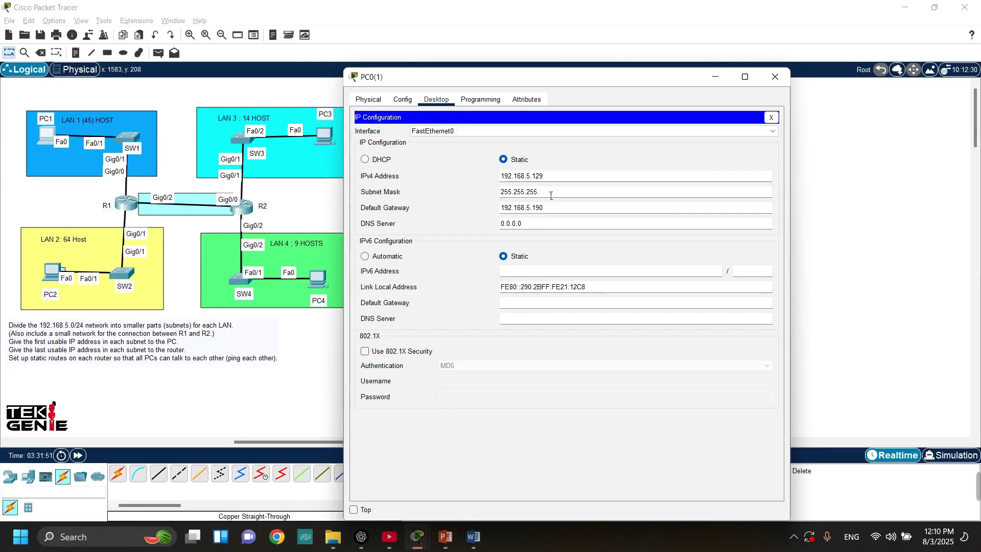
pyautogui.write('192')
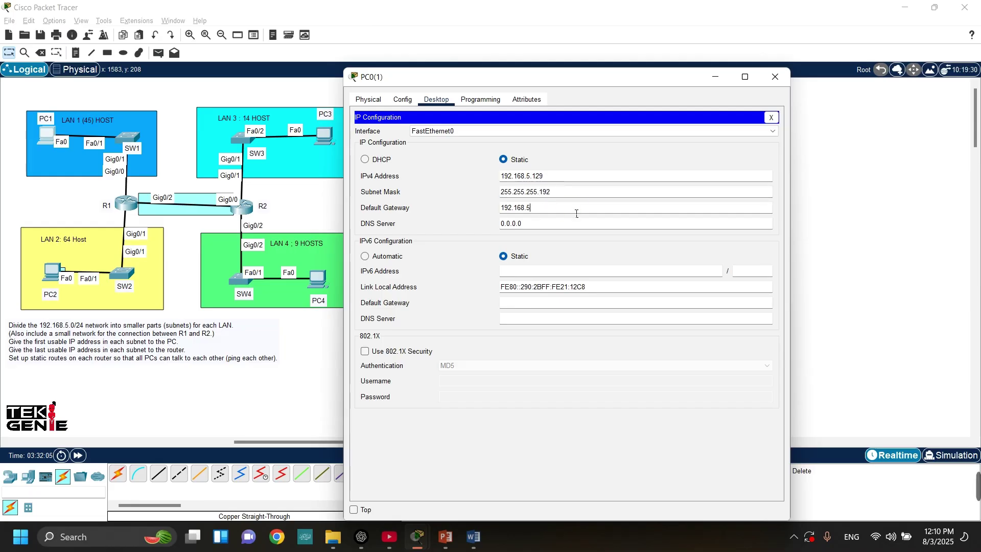
# Re-enter PC1's default gateway as 192.168.5.190 and close the PC's window.
pyautogui.press('BackSpace')
pyautogui.press('BackSpace')
pyautogui.press('BackSpace')
pyautogui.press('BackSpace')
pyautogui.press('BackSpace')
pyautogui.press('BackSpace')
pyautogui.press('BackSpace')
pyautogui.press('BackSpace')
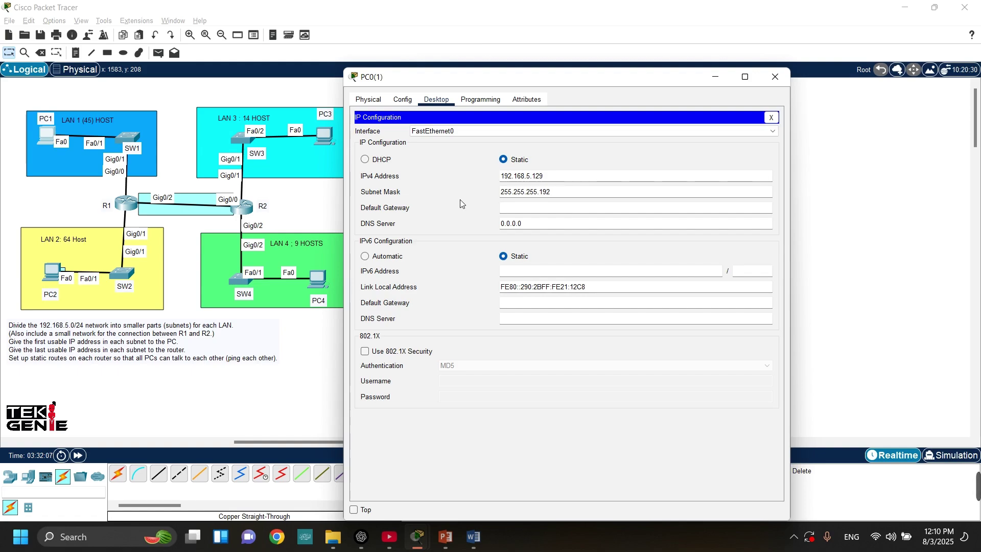
pyautogui.click(521, 208)
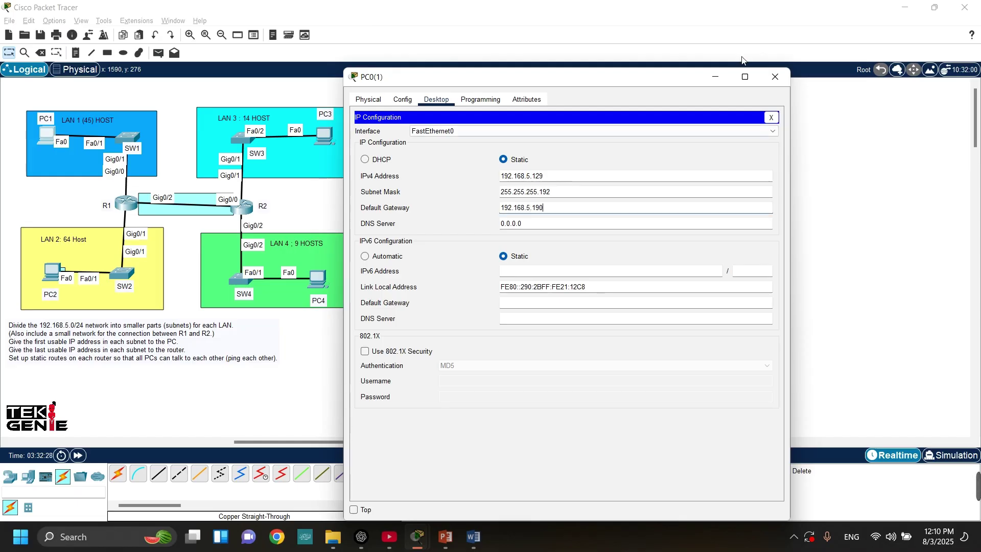
pyautogui.click(775, 76)
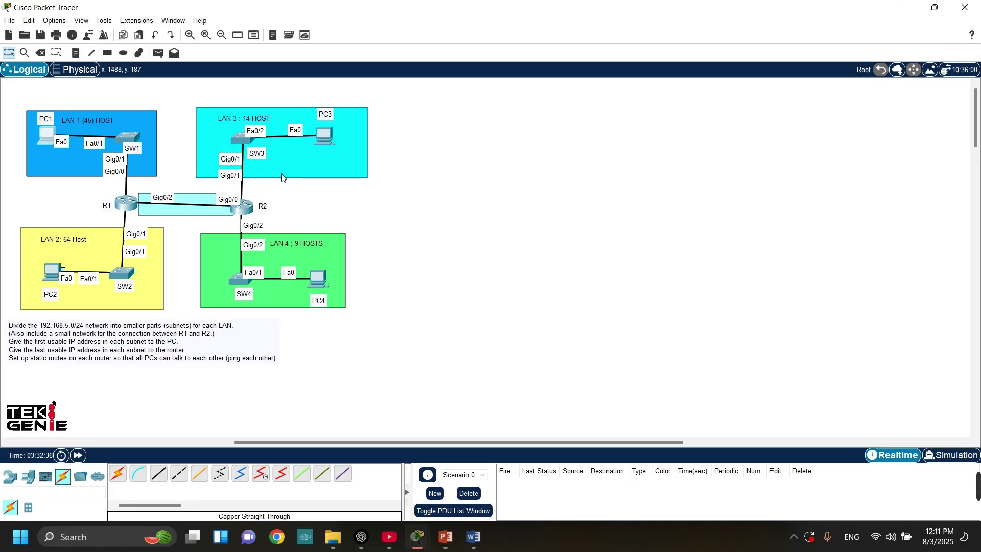
# Check the 14-host subnet's mask and end IP in the Word document and return to Packet Tracer.
pyautogui.hotkey('alt', 'Tab')
pyautogui.press('Tab')
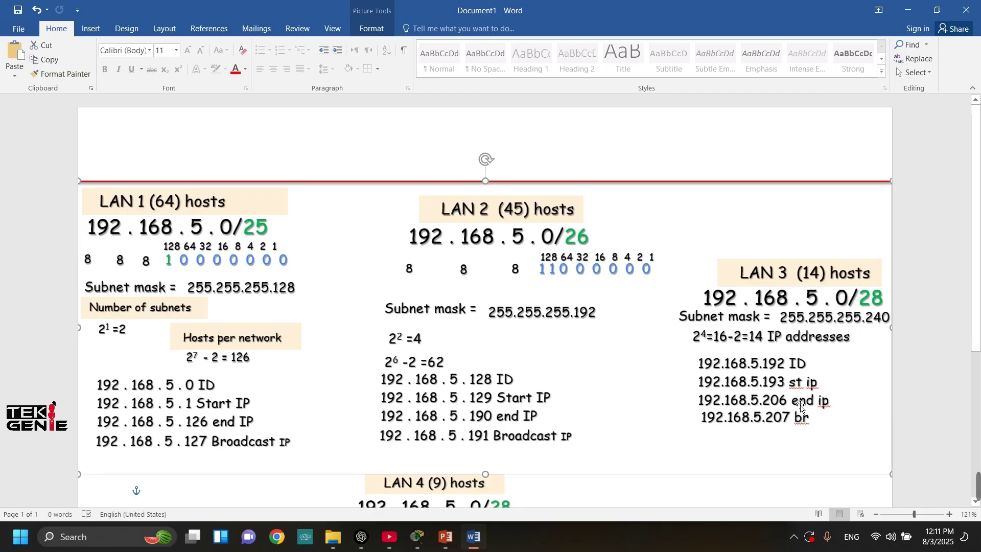
pyautogui.press('alt')
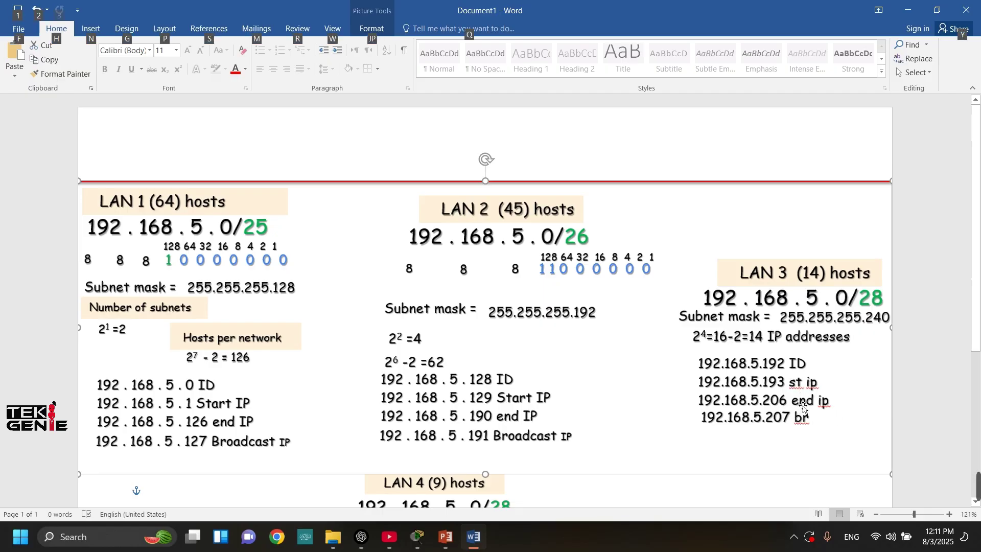
pyautogui.hotkey('alt', 'Tab')
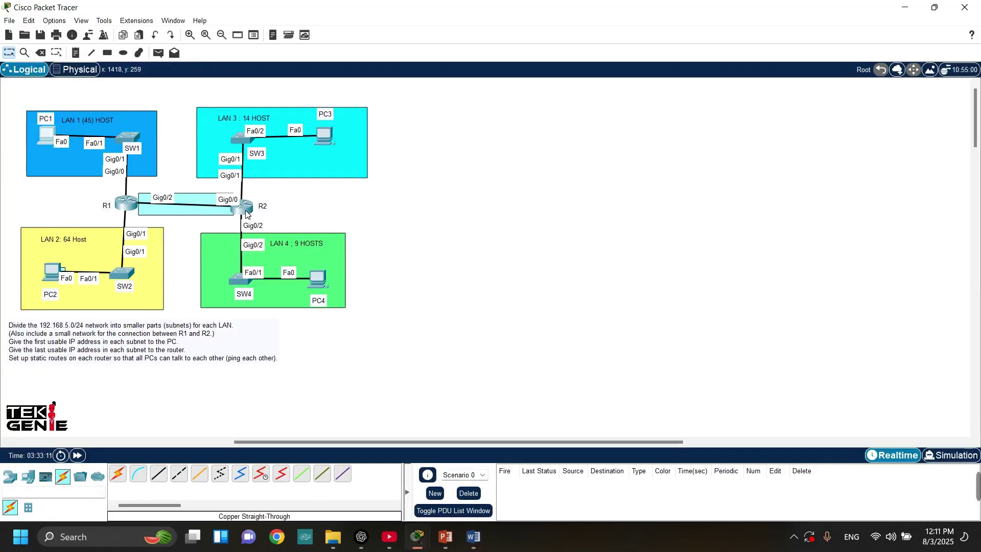
# Open R2's command line and enter global configuration mode with enable and conf t.
pyautogui.click(245, 210)
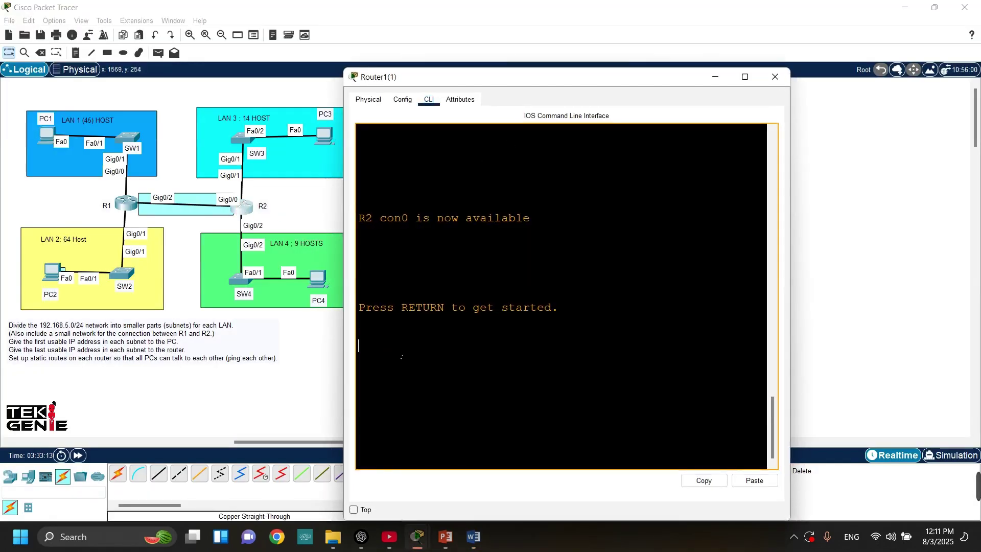
pyautogui.press('Return')
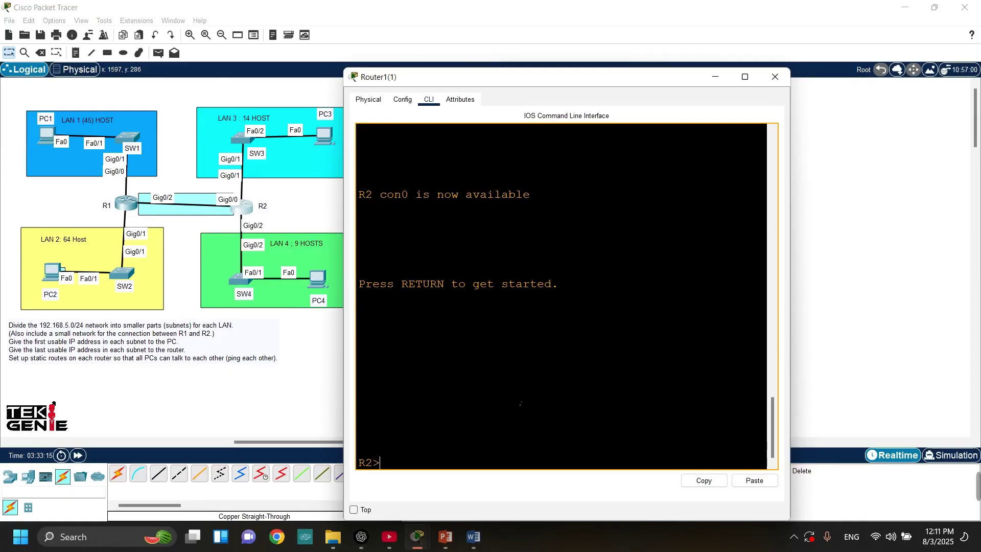
pyautogui.press('Return')
pyautogui.press('Return')
pyautogui.press('Return')
pyautogui.press('Return')
pyautogui.write('EN')
pyautogui.press('Tab')
pyautogui.press('Return')
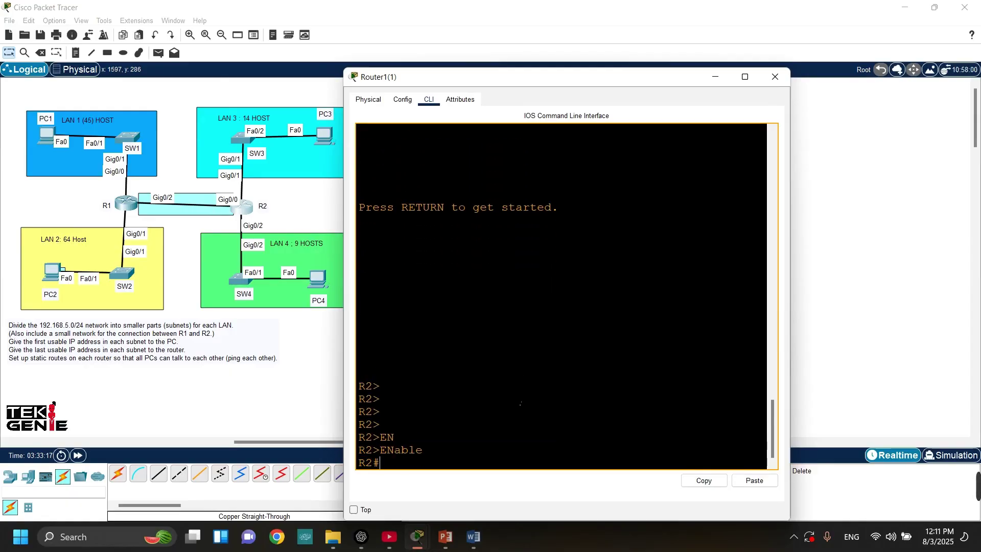
pyautogui.write('CONF T')
pyautogui.press('Return')
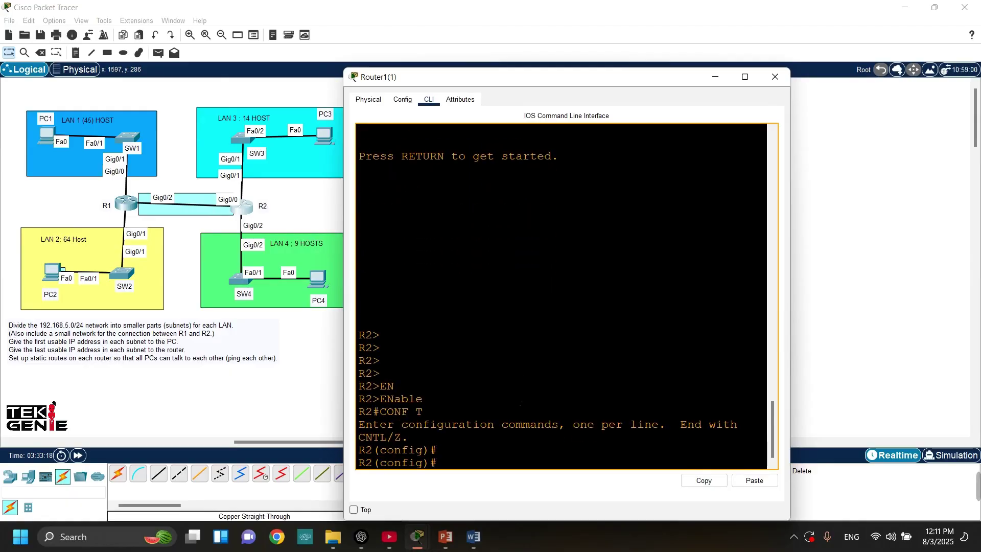
# Enter interface configuration mode for gigabitEthernet 0/1 on R2.
pyautogui.press('Return')
pyautogui.write('INTER')
pyautogui.press('Tab')
pyautogui.write('G')
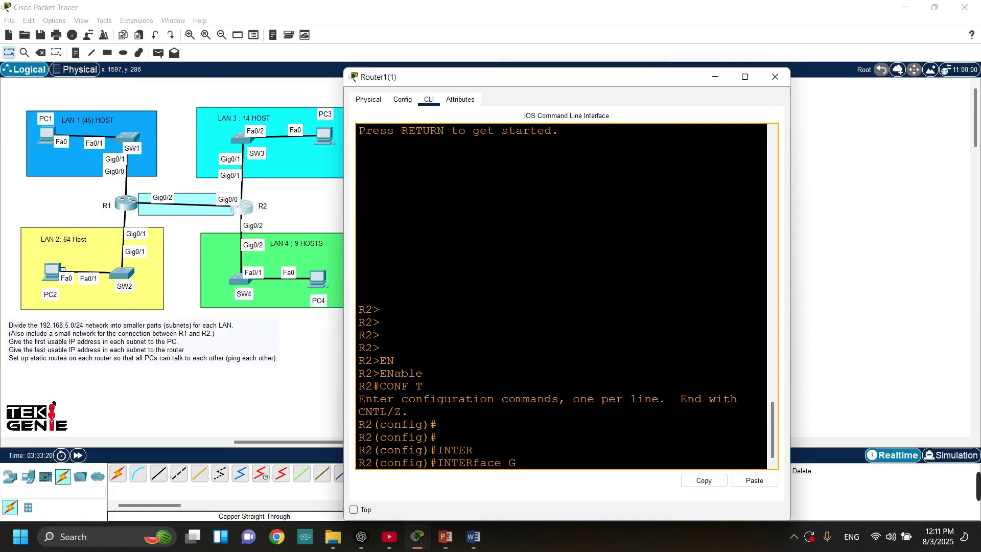
pyautogui.press('Tab')
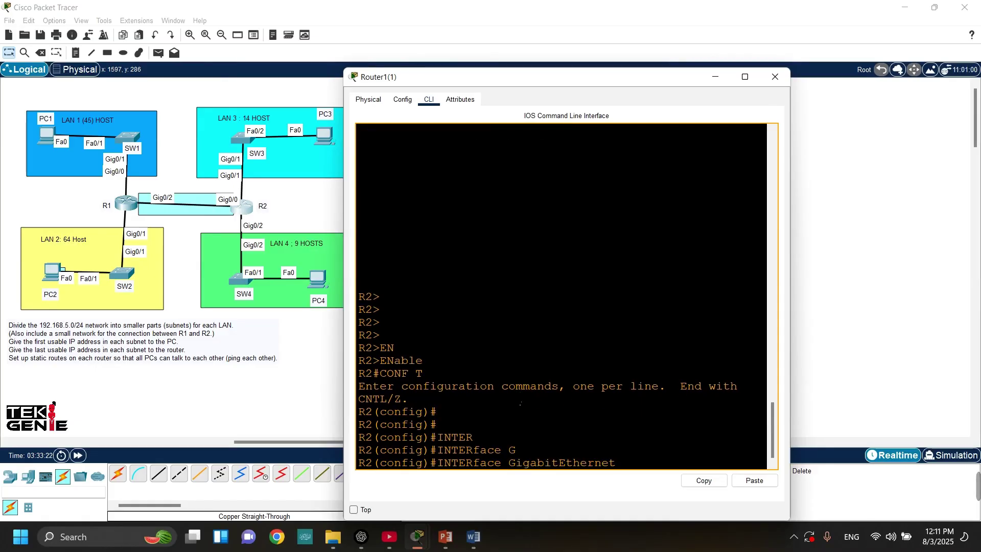
pyautogui.write('0/1')
pyautogui.press('Return')
pyautogui.press('Return')
pyautogui.press('Return')
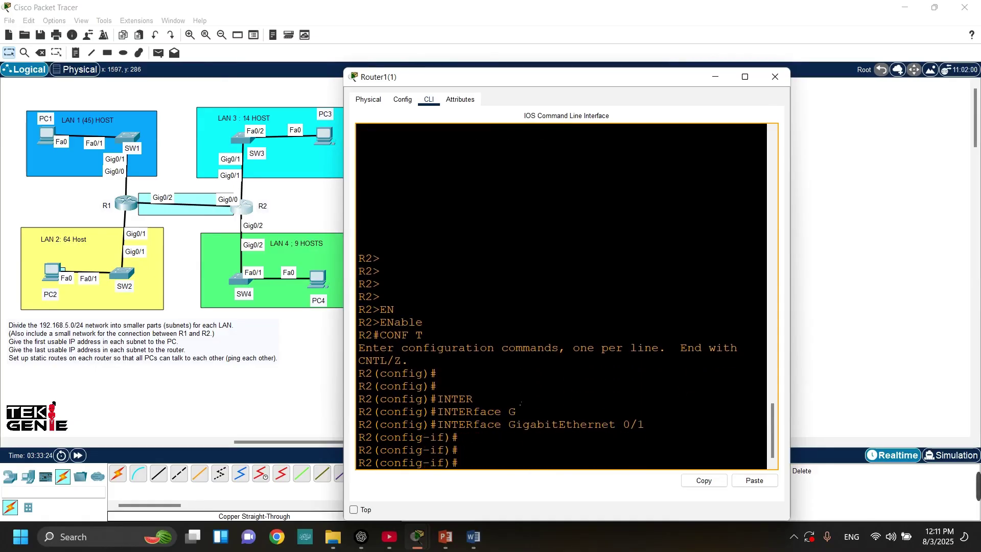
# Assign IP address 192.168.5.206 with mask 255.255.255.240 to R2's gigabitEthernet 0/1.
pyautogui.write('IP AD')
pyautogui.press('Tab')
pyautogui.write('1')
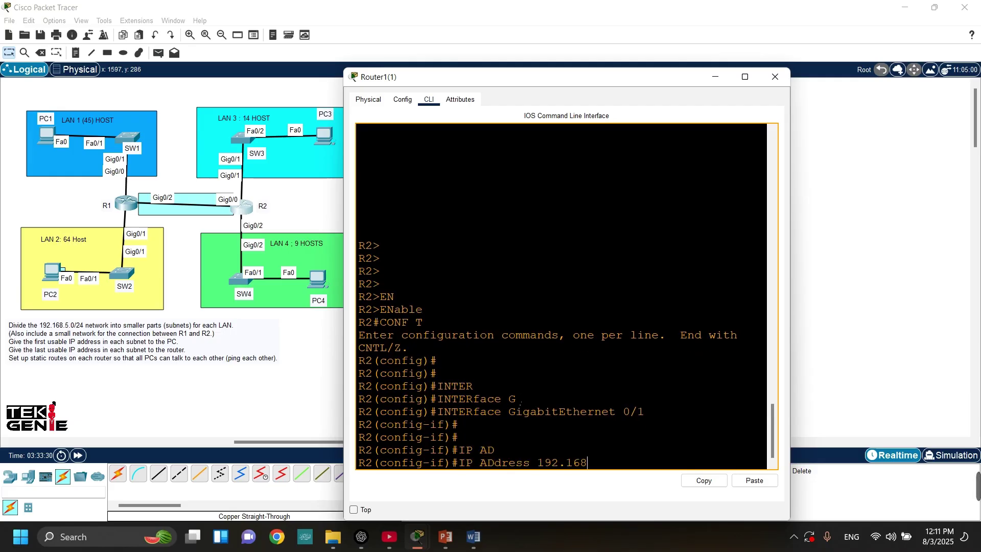
pyautogui.write('92.168.5.206 255.255.255.')
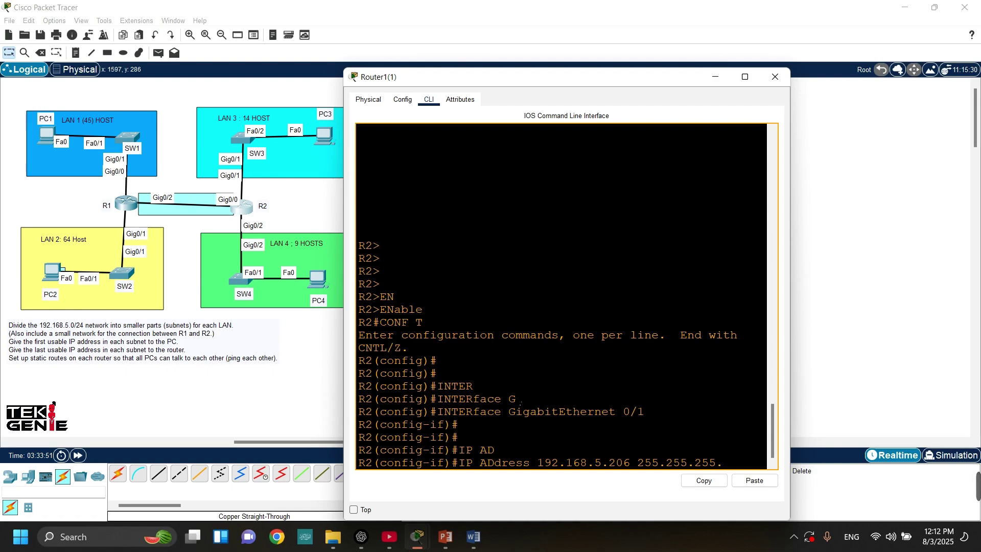
pyautogui.write('240')
pyautogui.press('Return')
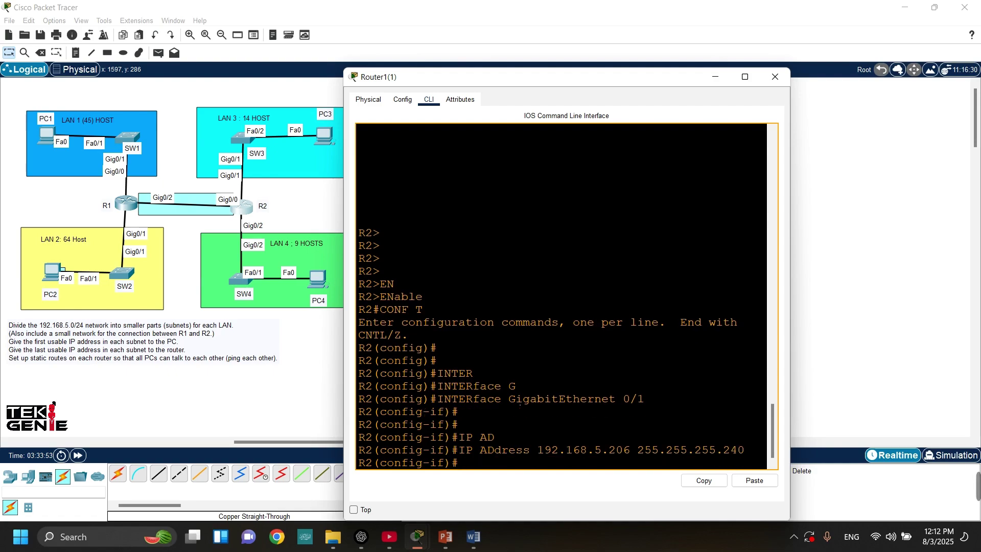
# Enable R2's gigabitEthernet 0/1 with no sh, exit to global configuration mode and return to the topology.
pyautogui.write('NO SH')
pyautogui.press('Return')
pyautogui.press('Return')
pyautogui.press('Return')
pyautogui.write('EX')
pyautogui.press('Return')
pyautogui.press('Return')
pyautogui.press('Return')
pyautogui.press('Return')
pyautogui.press('Return')
pyautogui.press('Return')
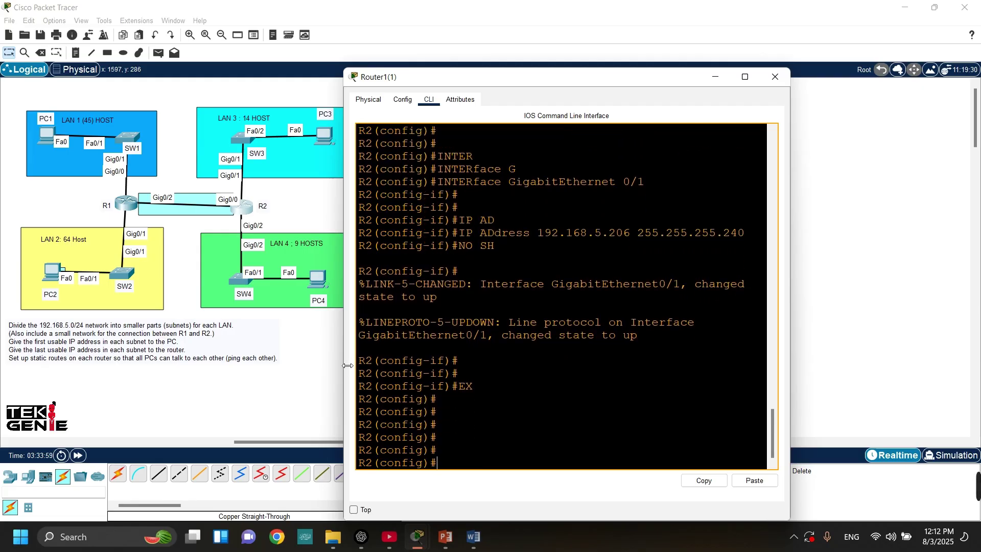
pyautogui.click(330, 342)
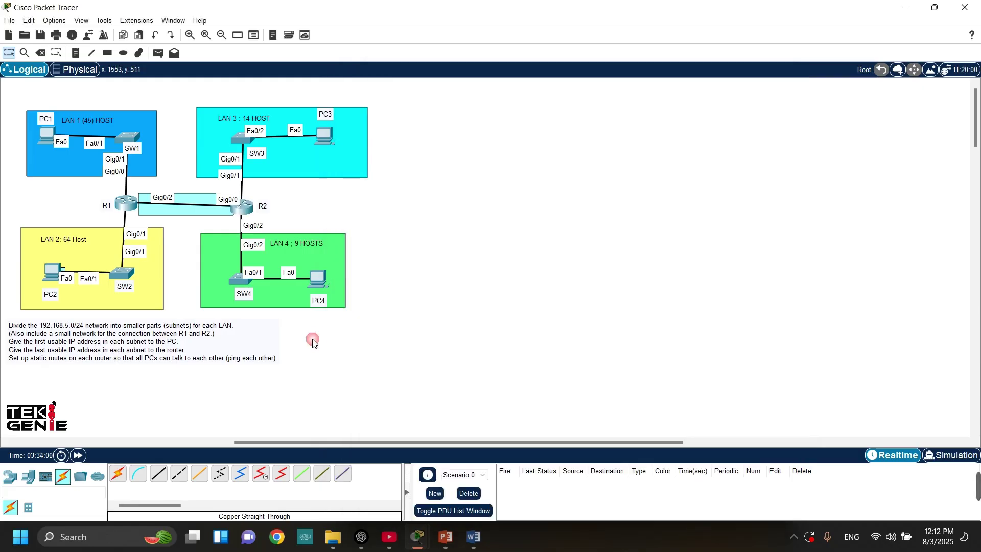
# Set PC3's IPv4 address to 192.168.1.193 in its IP Configuration and check the subnet mask and default gateway.
pyautogui.click(324, 135)
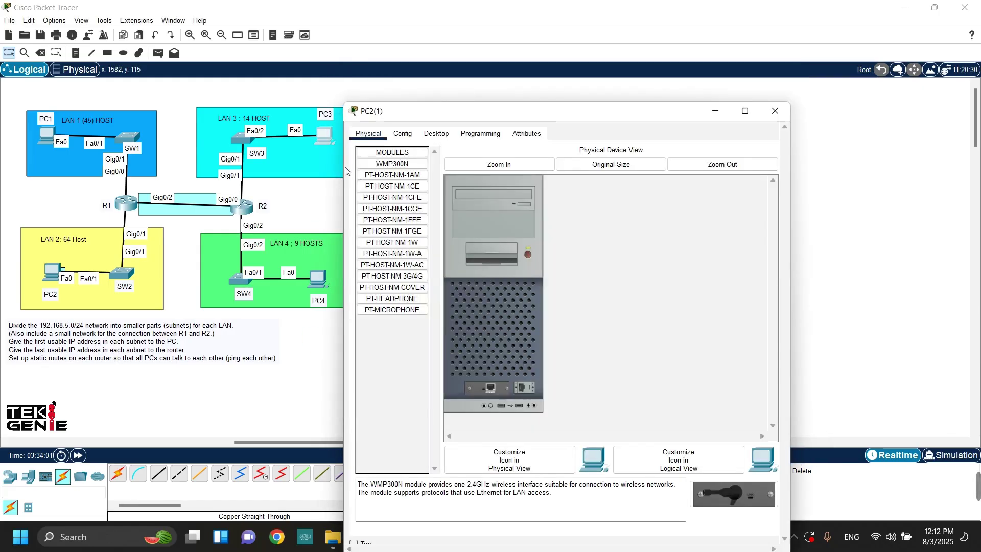
pyautogui.click(437, 134)
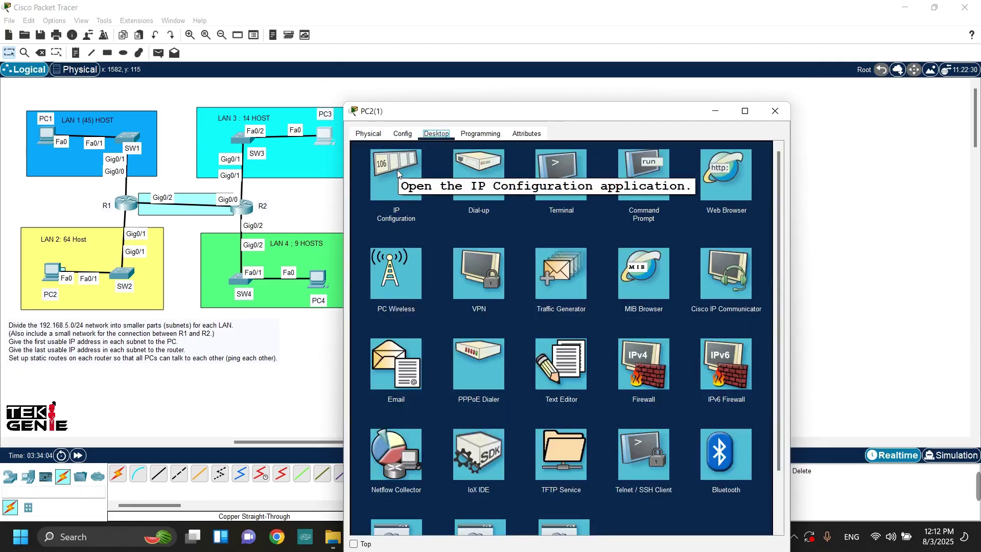
pyautogui.click(397, 170)
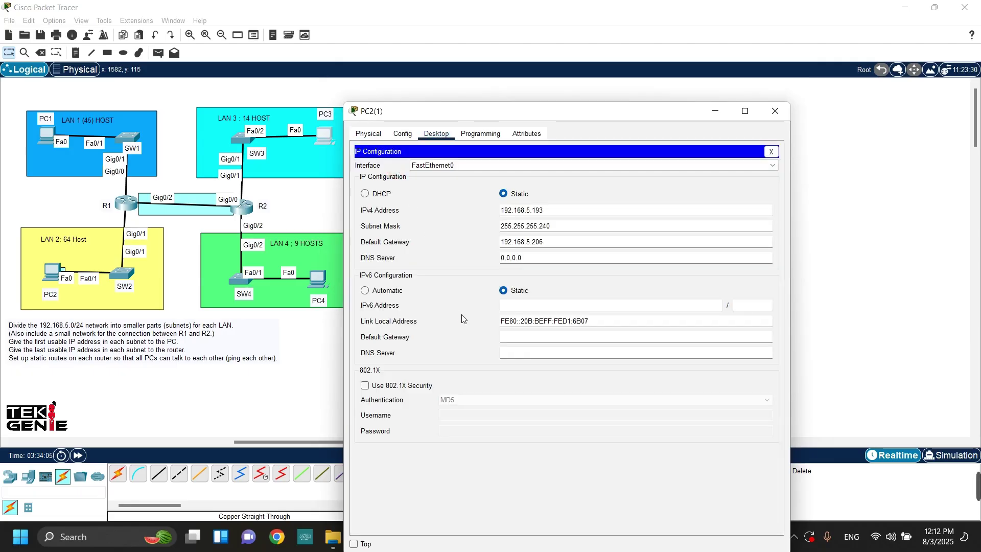
pyautogui.click(555, 211)
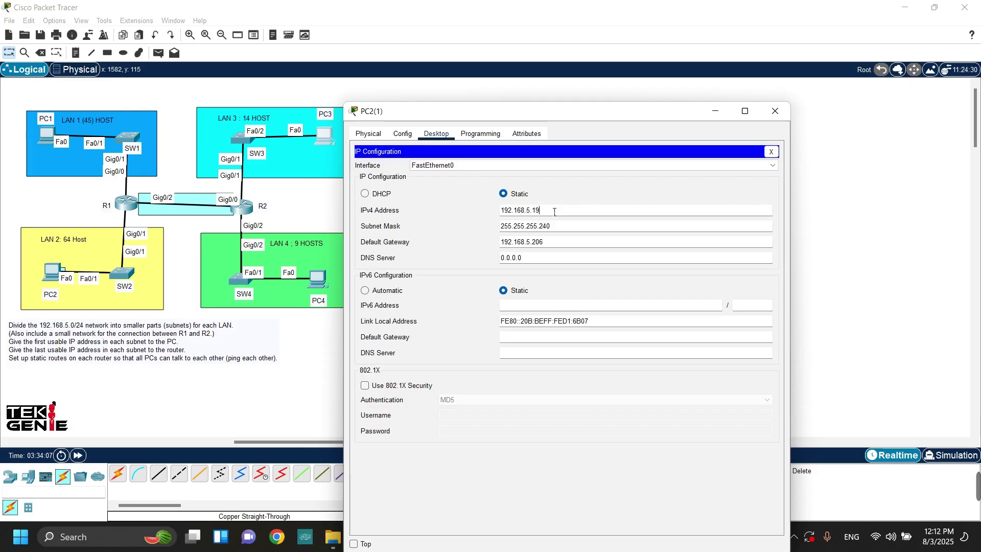
pyautogui.press('BackSpace')
pyautogui.press('BackSpace')
pyautogui.press('BackSpace')
pyautogui.press('BackSpace')
pyautogui.press('BackSpace')
pyautogui.press('BackSpace')
pyautogui.press('BackSpace')
pyautogui.press('BackSpace')
pyautogui.press('BackSpace')
pyautogui.press('BackSpace')
pyautogui.press('BackSpace')
pyautogui.press('BackSpace')
pyautogui.write('192.168')
pyautogui.write('.')
pyautogui.write('1')
pyautogui.write('.192')
pyautogui.click(554, 227)
pyautogui.click(552, 247)
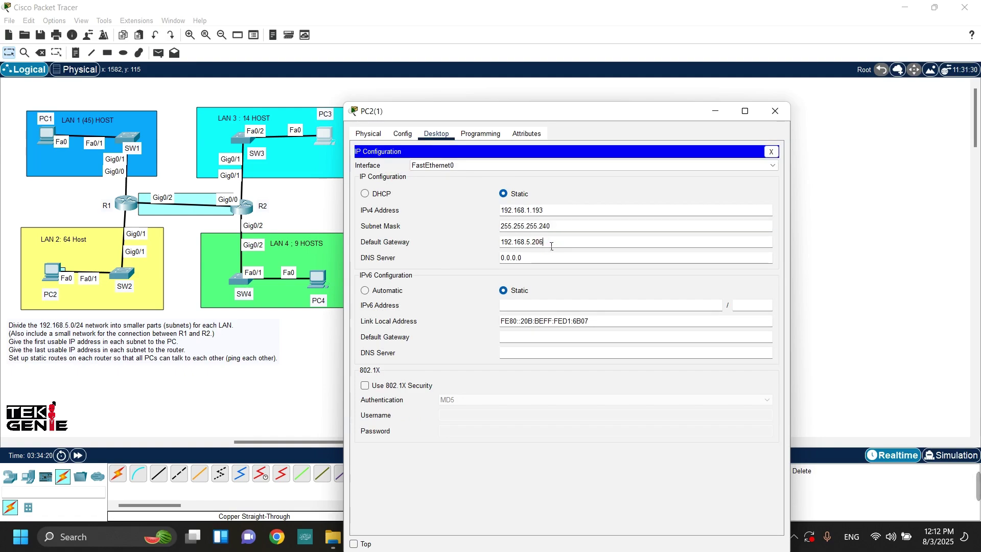
# Check PC3's default gateway entry and close its configuration window.
pyautogui.moveTo(541, 249); pyautogui.dragTo(494, 248)
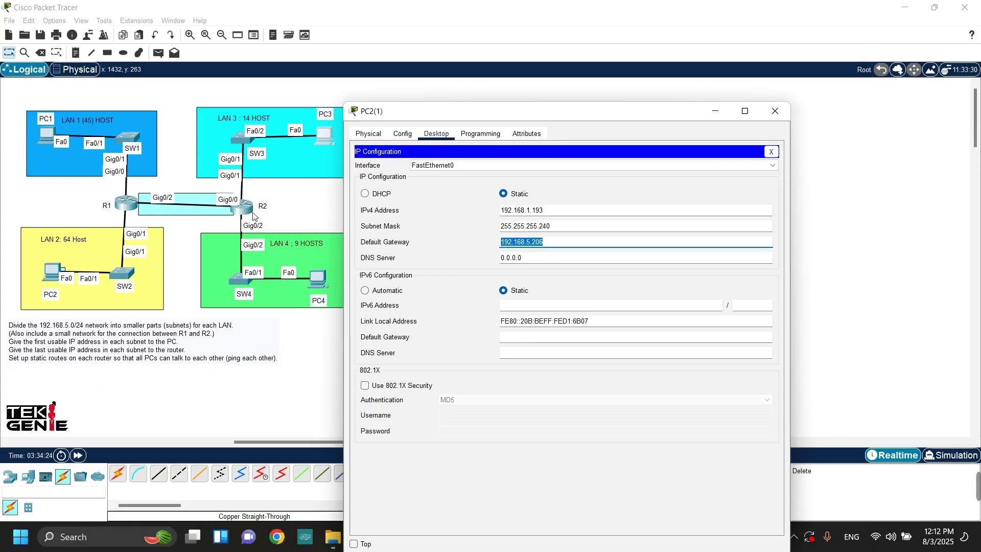
pyautogui.click(534, 244)
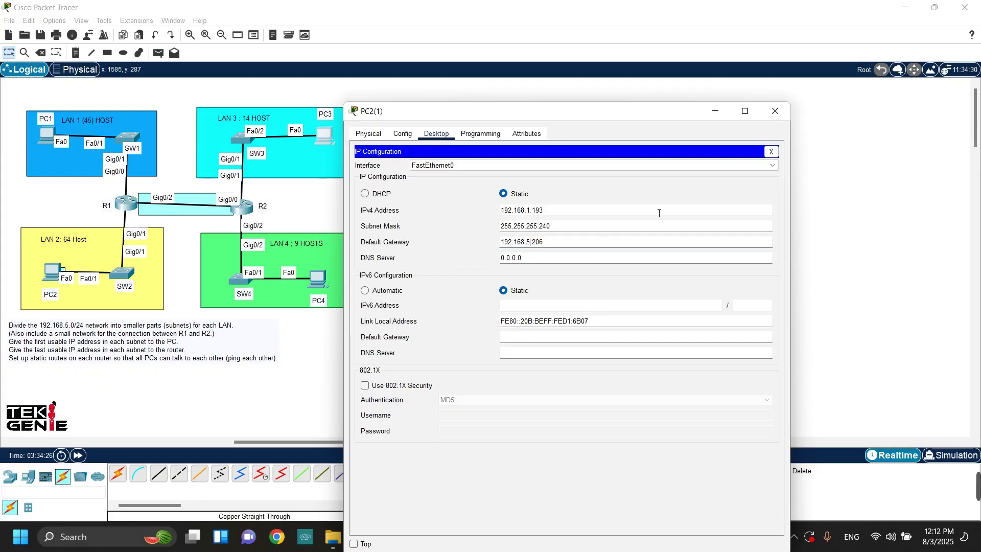
pyautogui.click(775, 112)
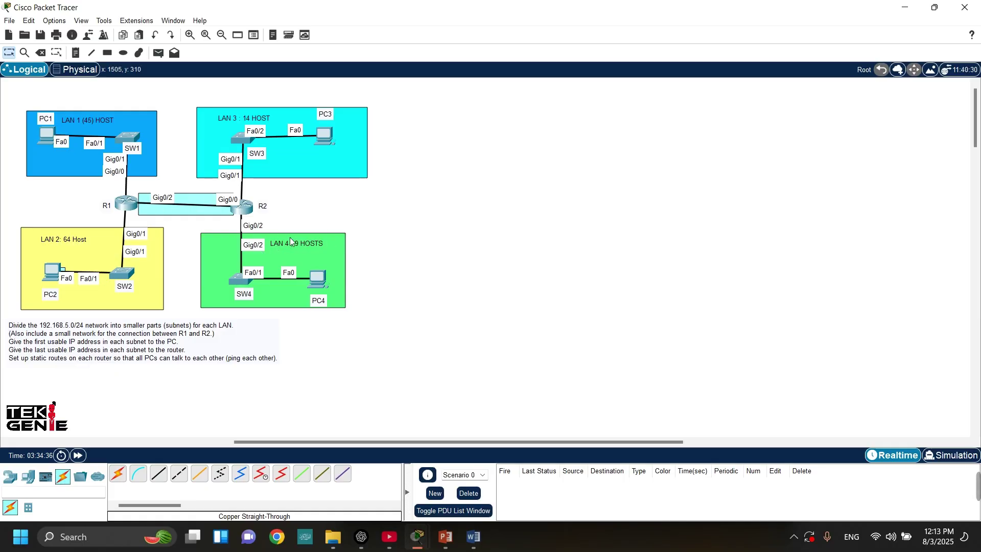
# Open R2's command line and enter interface configuration mode for G0/2.
pyautogui.click(246, 213)
pyautogui.press('Return')
pyautogui.press('Return')
pyautogui.press('Return')
pyautogui.press('Return')
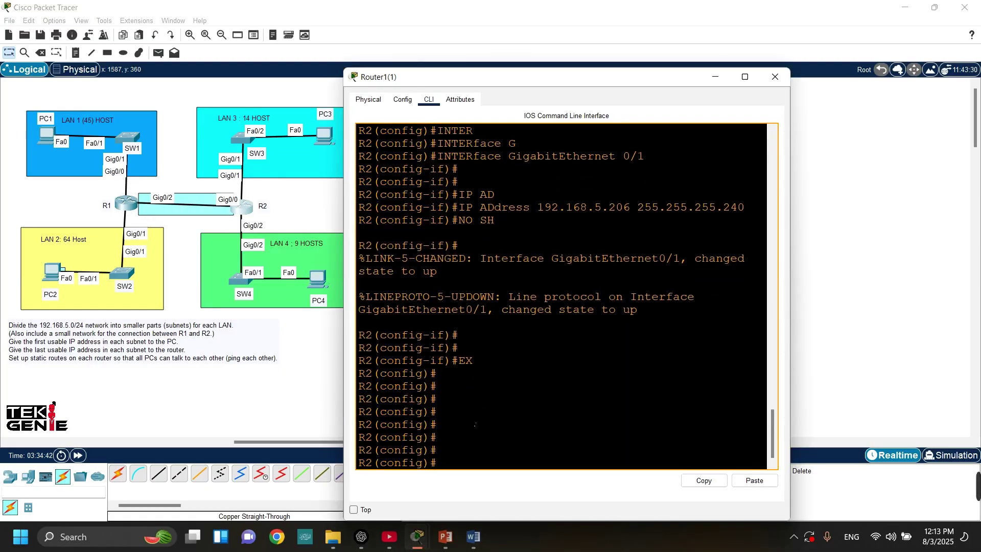
pyautogui.write('IN')
pyautogui.press('Tab')
pyautogui.write('G')
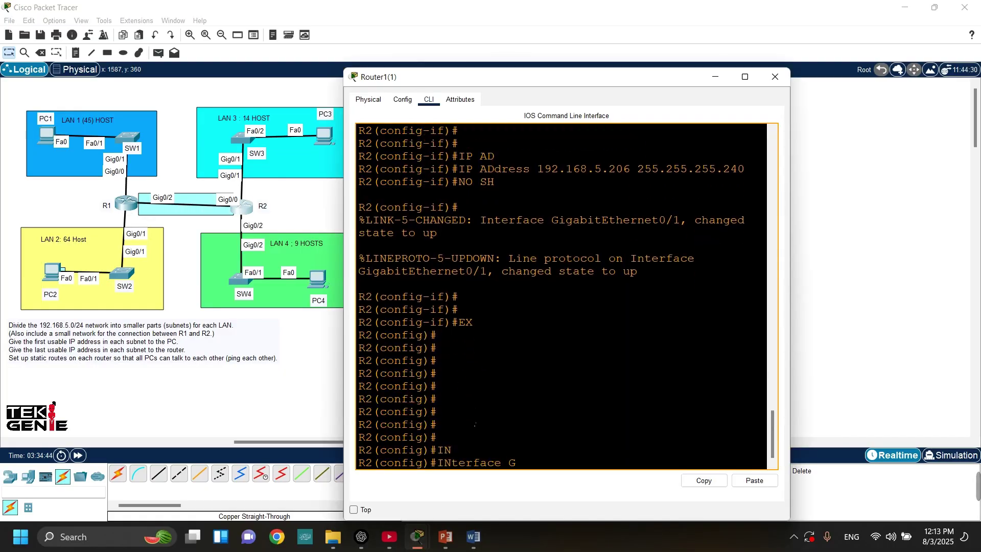
pyautogui.write('0/2')
pyautogui.press('Return')
pyautogui.press('Return')
# Begin an IP address command for R2's G0/2 with the prefix 192.168.5.
pyautogui.write('IP')
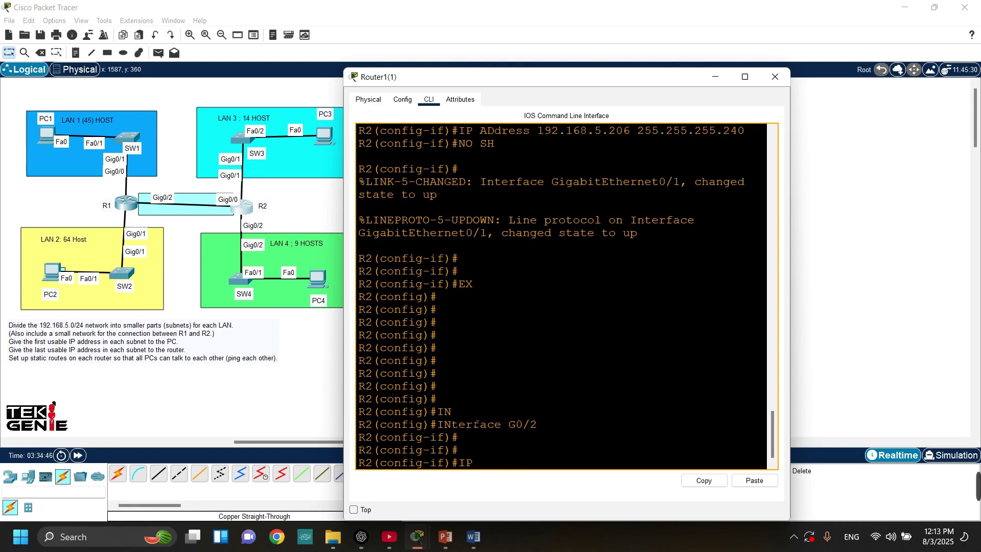
pyautogui.write(' AD')
pyautogui.press('Tab')
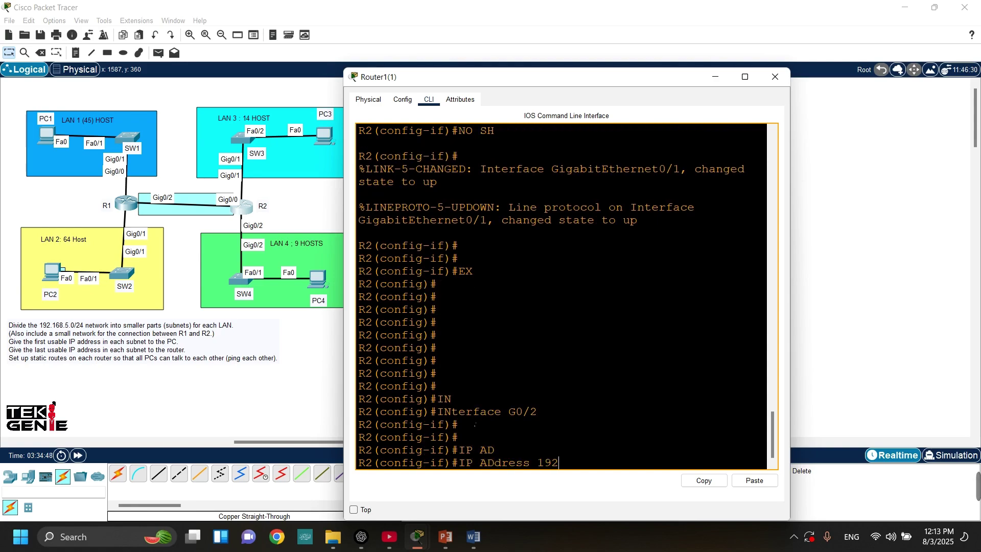
pyautogui.write('192.168.5.')
# Switch to the Word subnet plan, look up LAN 4's usable addresses and mask, and return to Packet Tracer.
pyautogui.press('super+Tab')
pyautogui.click(547, 76)
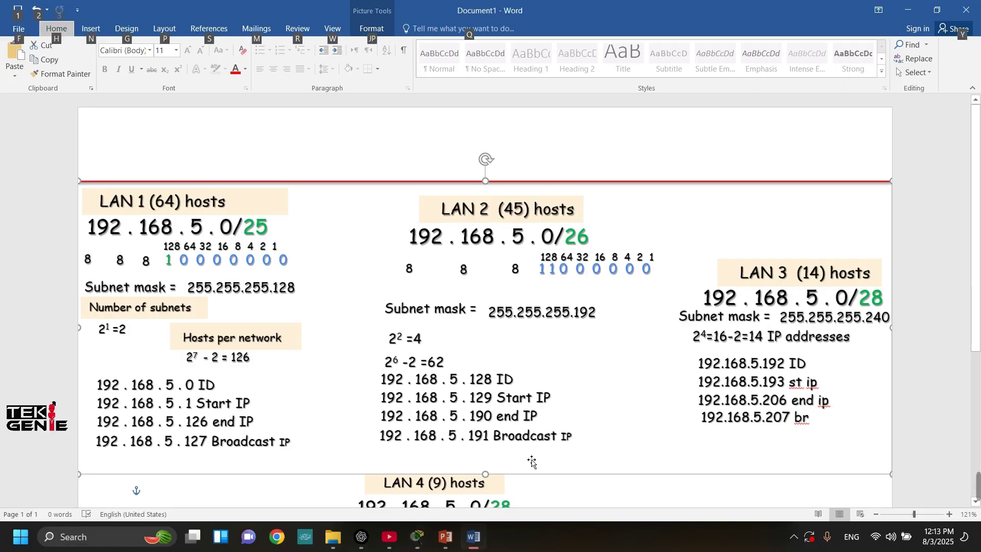
pyautogui.scroll(-3, 645, 386)
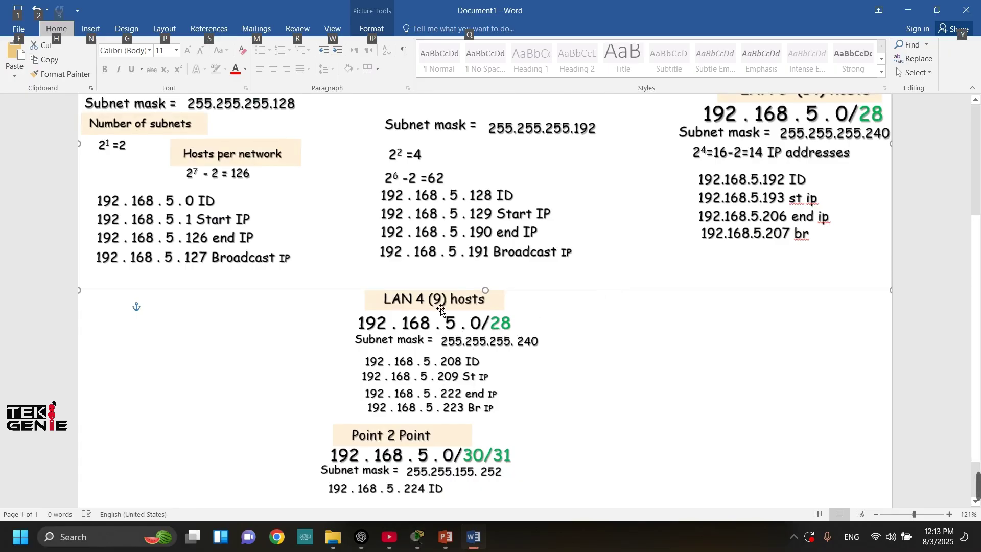
pyautogui.scroll(3, 760, 186)
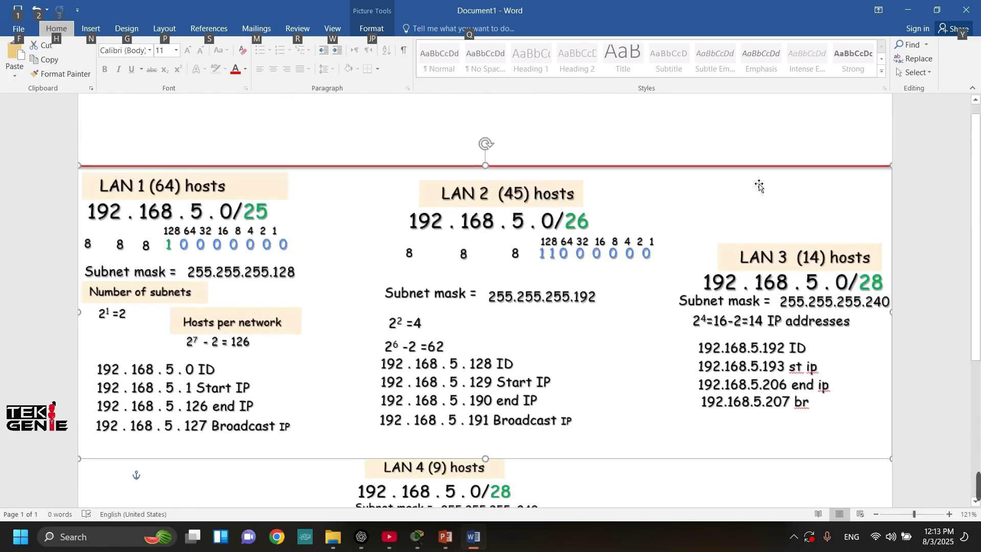
pyautogui.scroll(-3, 814, 271)
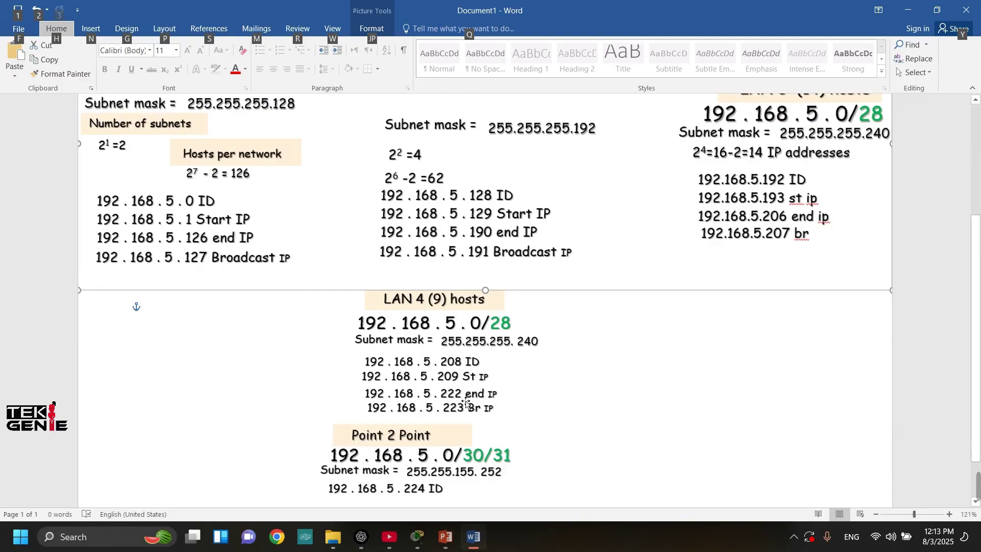
pyautogui.hotkey('alt', 'Tab')
pyautogui.press('Tab')
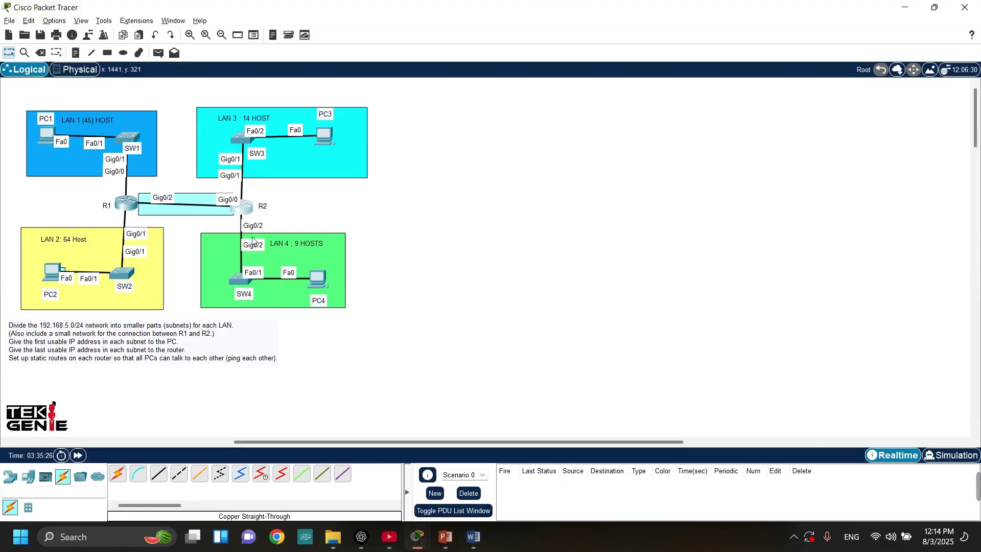
# Try completing R2's pending IP address command as 192.168.5.209 with mask 255.255.255.240.
pyautogui.click(246, 209)
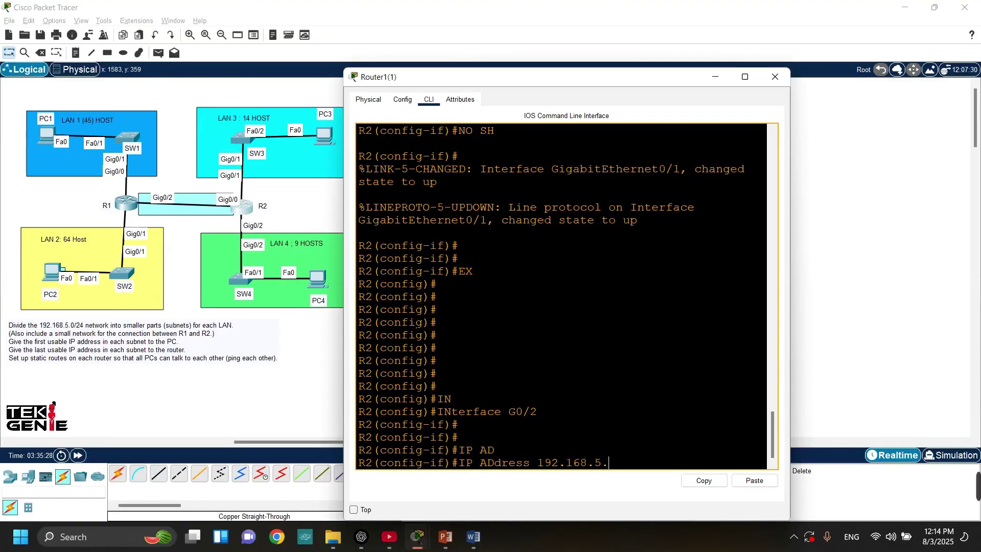
pyautogui.write('209 255.255.255')
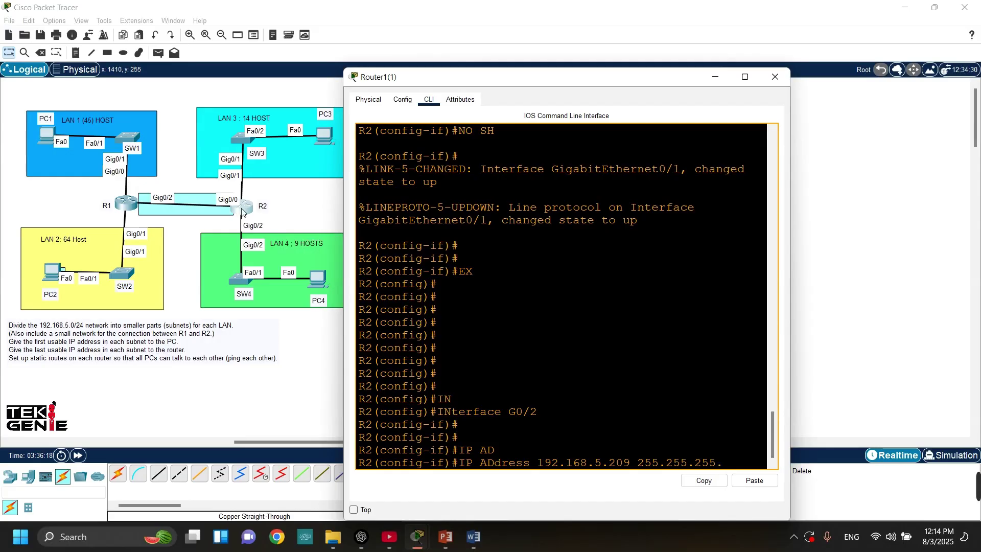
pyautogui.write('.240')
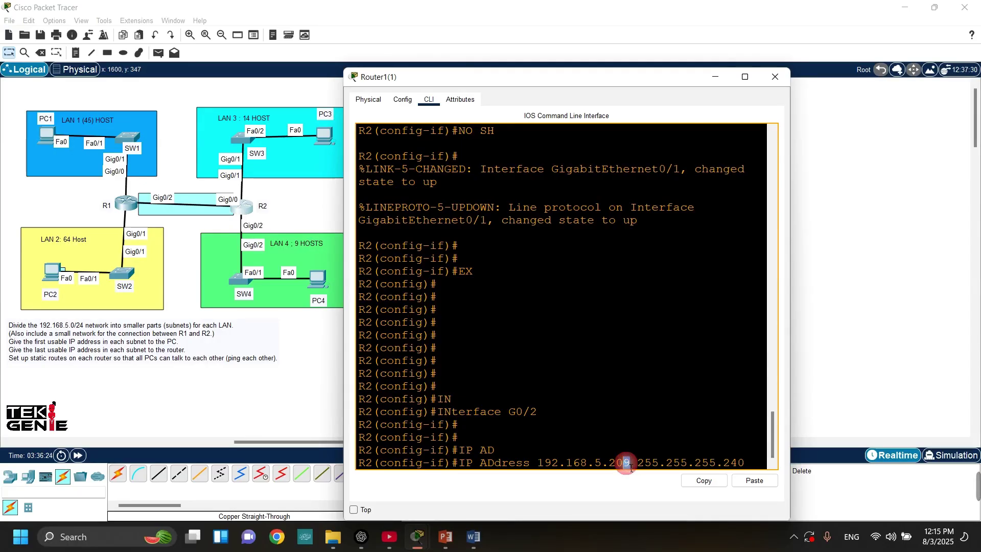
# Recheck LAN 4's last usable address in the Word subnet plan and return to R2's command line in Packet Tracer.
pyautogui.press('super+Tab')
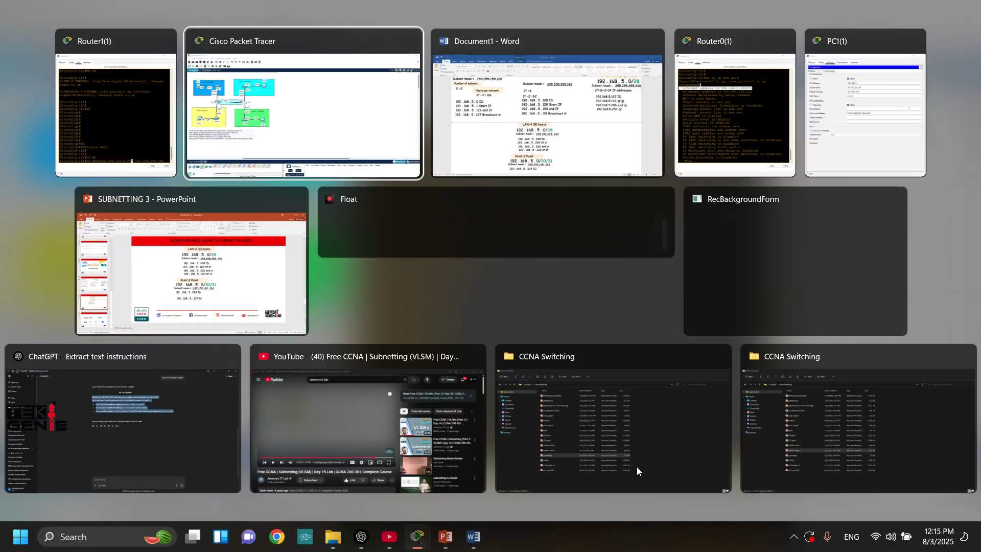
pyautogui.click(541, 148)
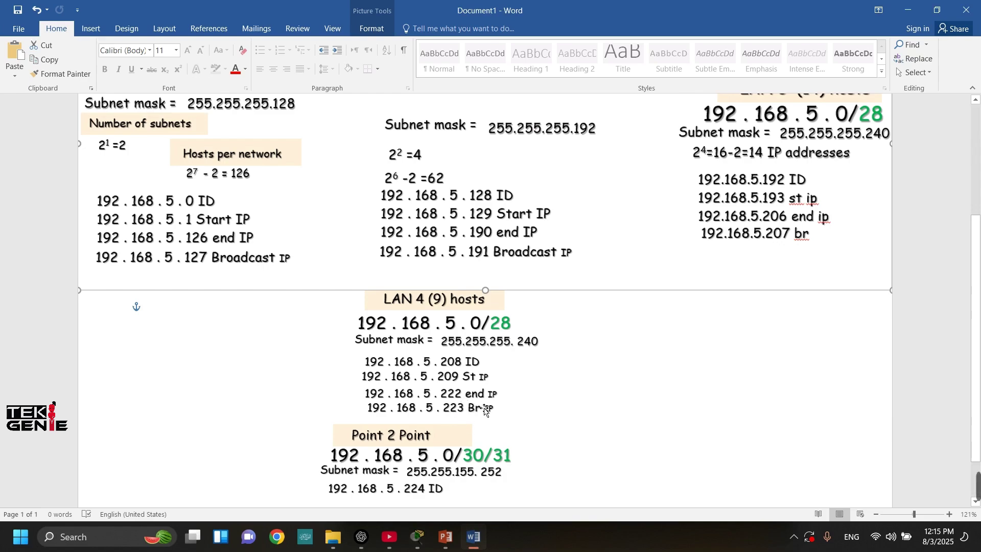
pyautogui.press('super+Tab')
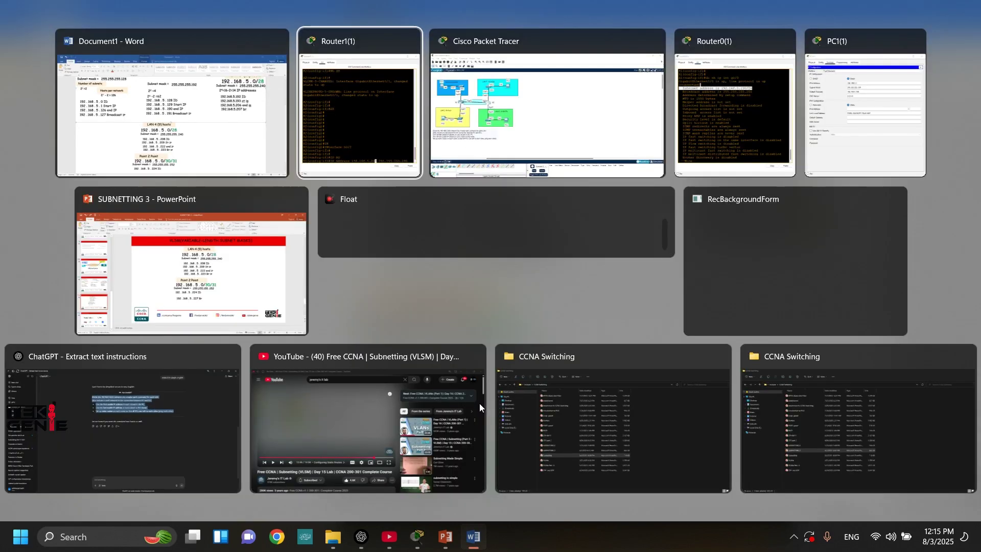
pyautogui.click(561, 136)
pyautogui.click(246, 210)
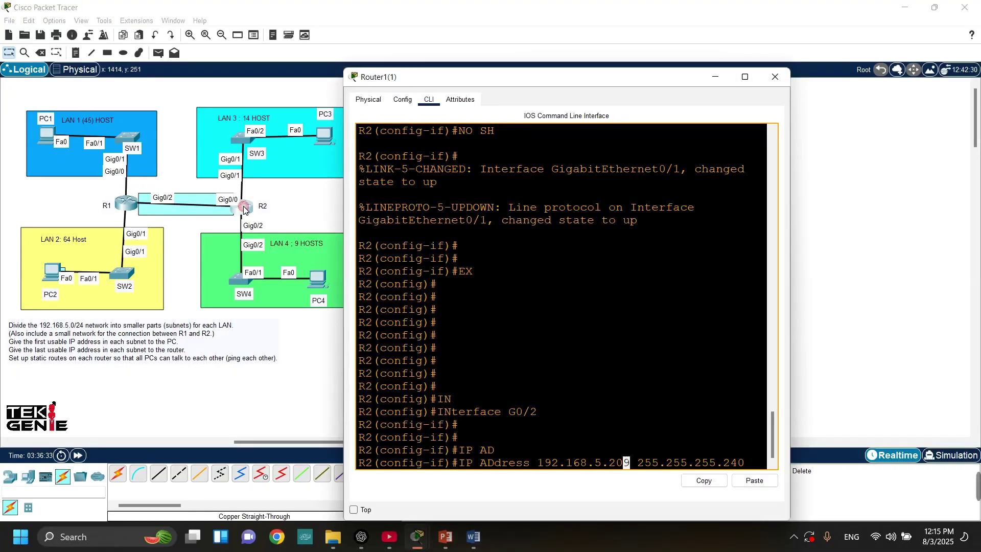
# Correct R2's pending command to assign 192.168.5.222 with mask 255.255.255.240 to G0/2 and run it.
pyautogui.click(751, 462)
pyautogui.press('BackSpace')
pyautogui.press('BackSpace')
pyautogui.press('BackSpace')
pyautogui.press('BackSpace')
pyautogui.press('BackSpace')
pyautogui.press('BackSpace')
pyautogui.press('BackSpace')
pyautogui.press('BackSpace')
pyautogui.press('BackSpace')
pyautogui.press('BackSpace')
pyautogui.press('BackSpace')
pyautogui.press('BackSpace')
pyautogui.press('BackSpace')
pyautogui.press('BackSpace')
pyautogui.press('BackSpace')
pyautogui.press('BackSpace')
pyautogui.press('BackSpace')
pyautogui.press('BackSpace')
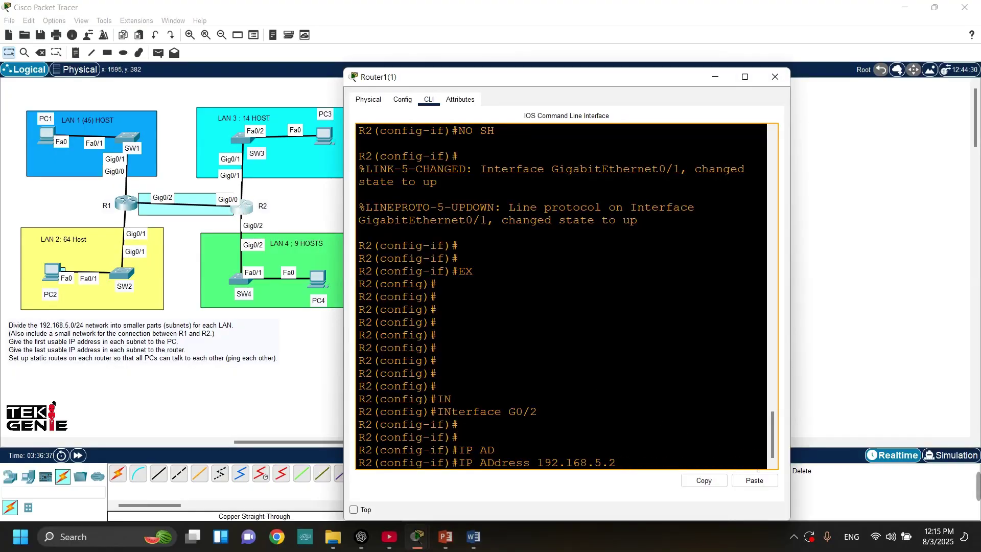
pyautogui.write('22 255.255.255.240')
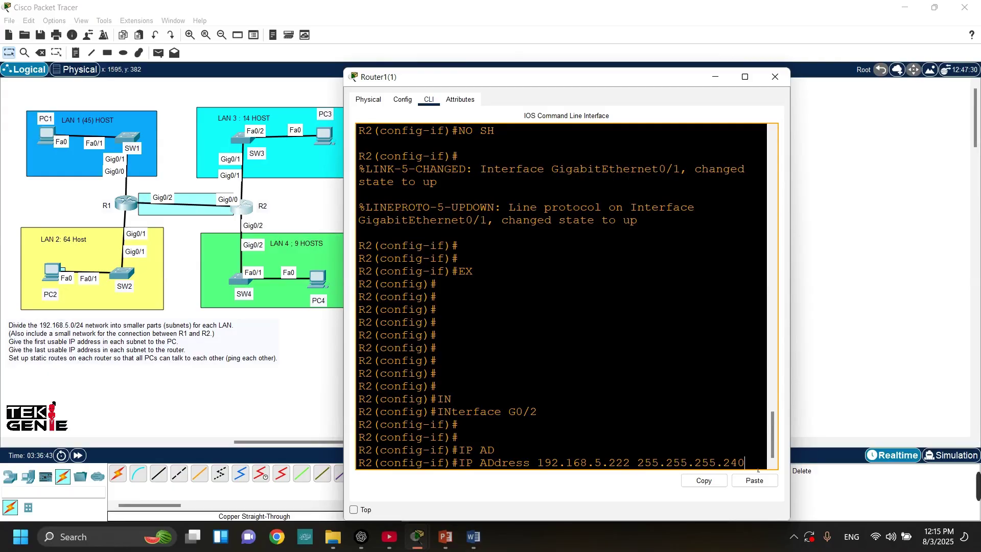
pyautogui.press('Return')
# Enable R2's G0/2 interface with no sh and exit to global configuration mode.
pyautogui.write('M')
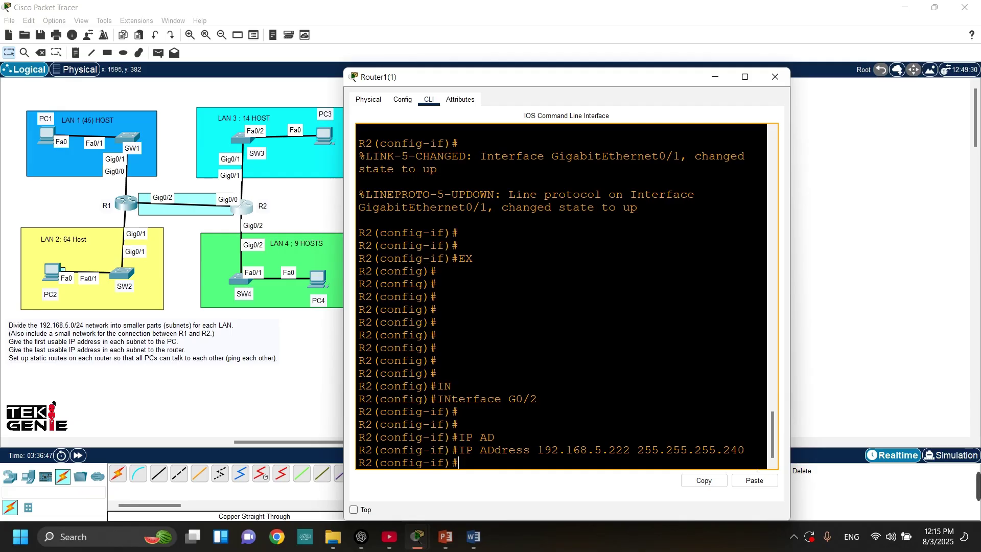
pyautogui.write('NO SH')
pyautogui.press('Return')
pyautogui.press('Return')
pyautogui.press('Return')
pyautogui.write('EX')
pyautogui.press('Return')
pyautogui.press('Return')
pyautogui.press('Return')
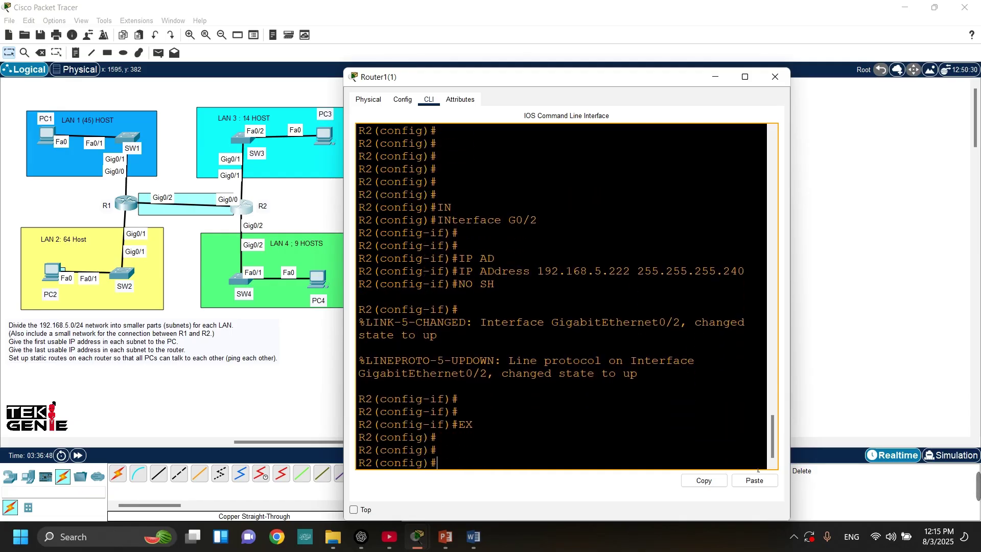
pyautogui.press('Return')
pyautogui.press('Return')
pyautogui.press('Return')
pyautogui.press('Return')
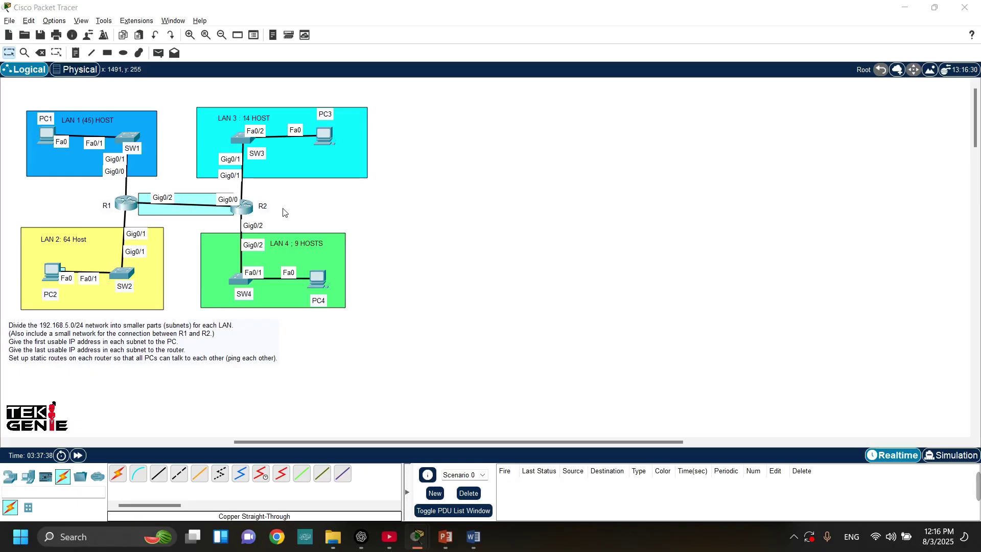
# Look up the point-to-point subnet's addresses and mask in the Word subnet plan and return to Packet Tracer.
pyautogui.hotkey('alt', 'Tab')
pyautogui.press('Tab')
pyautogui.scroll(-2, 485, 244)
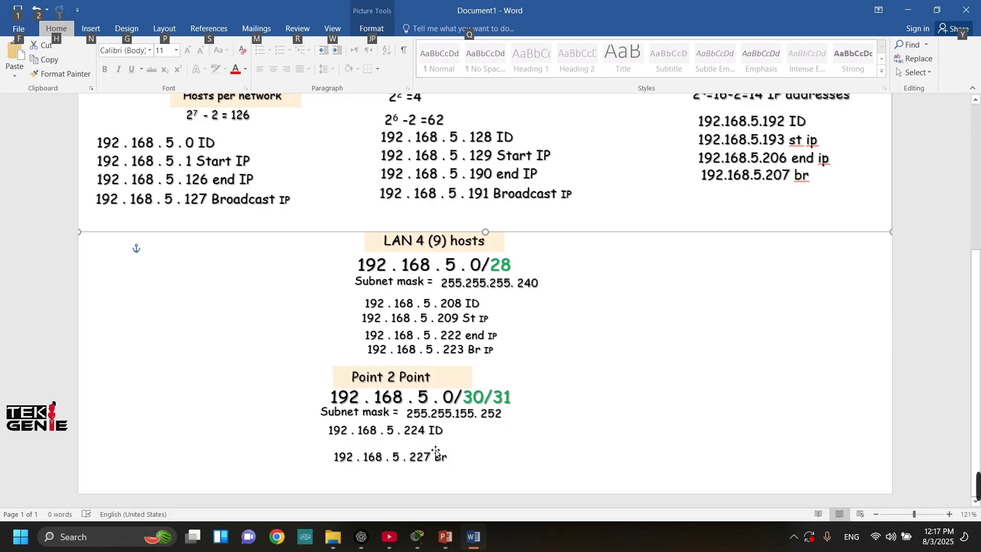
pyautogui.hotkey('alt', 'Tab')
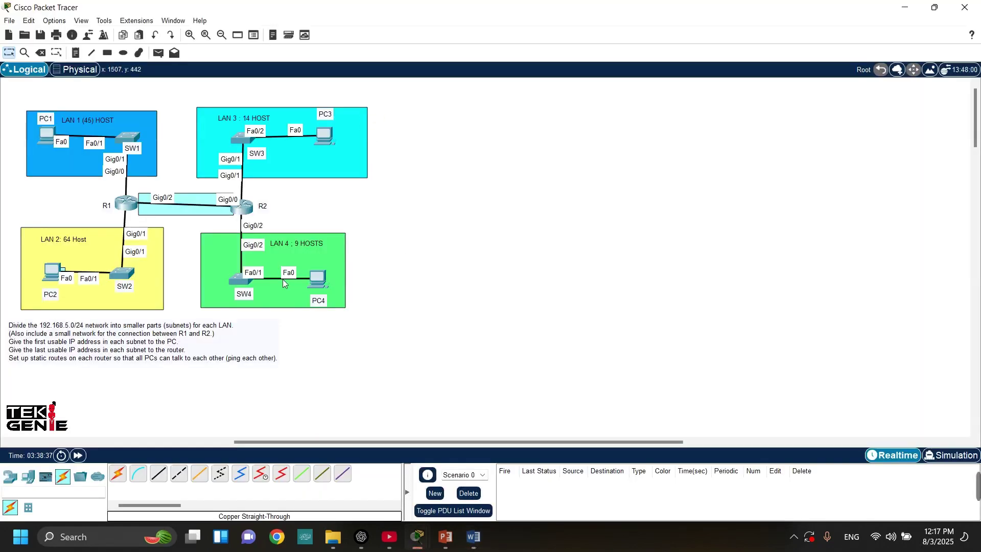
# Open R1's command line and page through the remaining interface output to return to the configuration prompt.
pyautogui.click(242, 207)
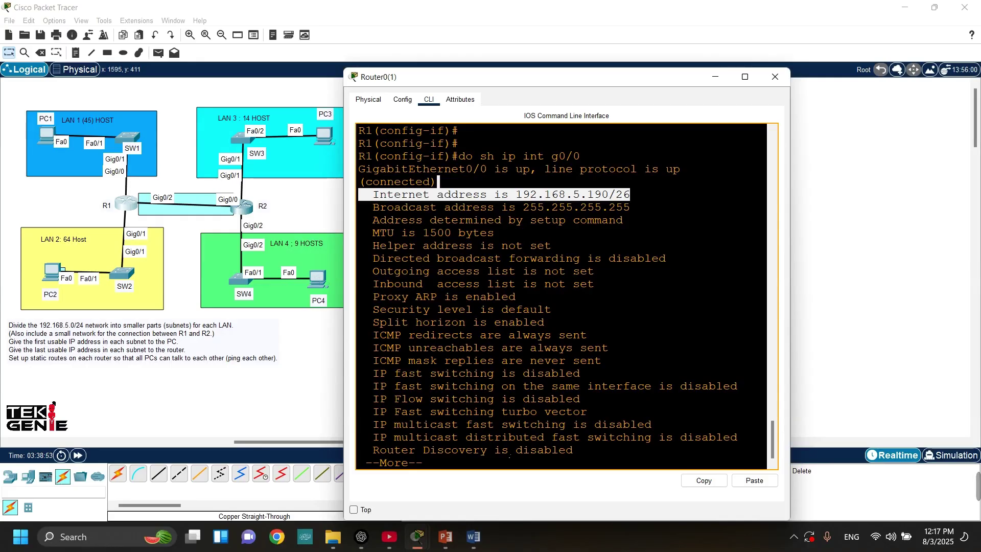
pyautogui.click(467, 461)
pyautogui.press('Return')
pyautogui.press('Return')
pyautogui.press('Return')
pyautogui.press('Return')
pyautogui.press('Return')
pyautogui.press('Return')
pyautogui.press('Return')
pyautogui.press('Return')
pyautogui.press('Return')
pyautogui.press('Return')
pyautogui.press('Return')
pyautogui.press('Return')
pyautogui.press('Return')
pyautogui.press('Return')
pyautogui.press('Return')
pyautogui.press('Return')
pyautogui.press('Return')
pyautogui.press('Return')
pyautogui.press('Return')
pyautogui.press('Return')
pyautogui.press('Return')
pyautogui.press('Return')
pyautogui.press('Return')
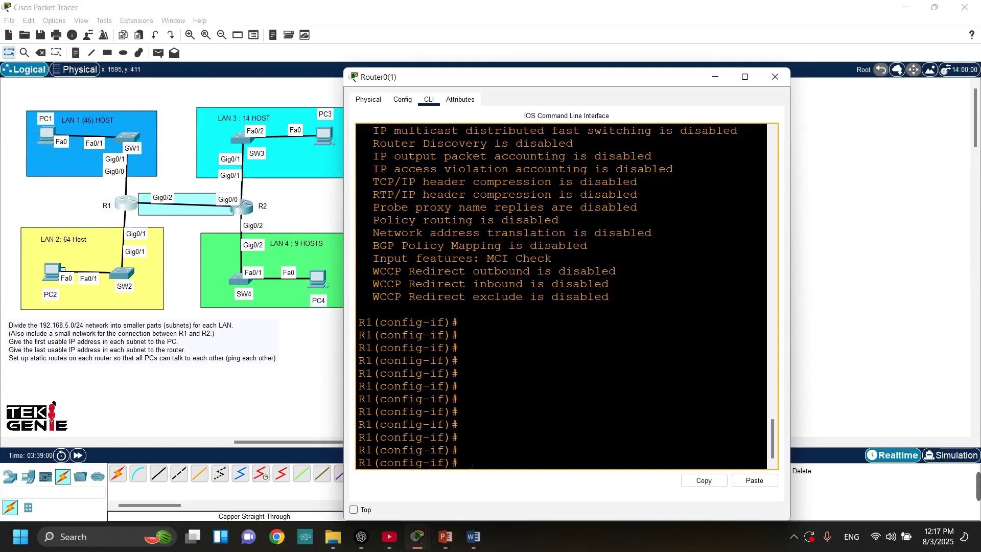
pyautogui.write('IP AD')
pyautogui.press('BackSpace')
pyautogui.press('BackSpace')
pyautogui.press('BackSpace')
pyautogui.press('BackSpace')
pyautogui.press('BackSpace')
# Exit R1's interface configuration mode to global configuration mode.
pyautogui.write('EX')
pyautogui.press('Return')
pyautogui.press('Return')
pyautogui.press('Return')
pyautogui.press('Return')
pyautogui.write('IP AD')
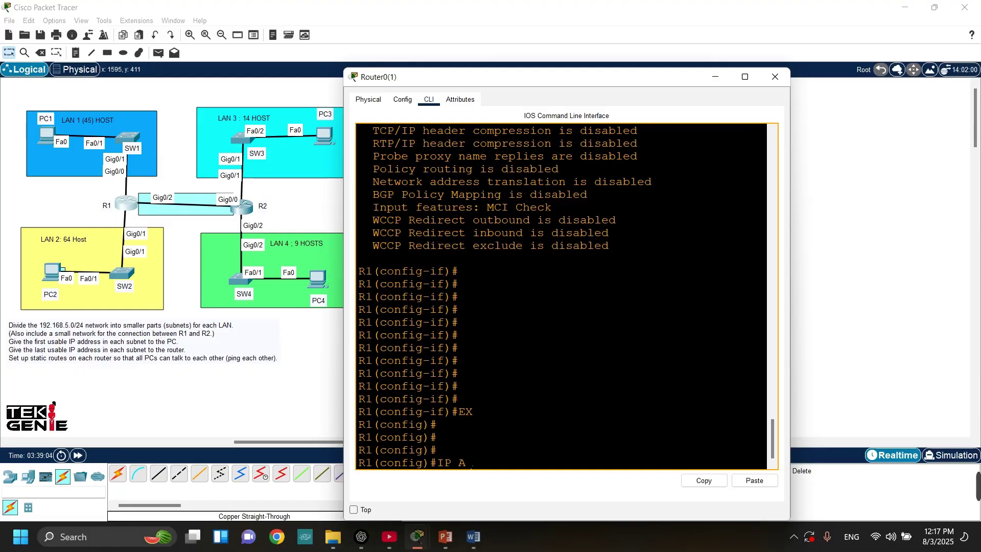
pyautogui.press('BackSpace')
pyautogui.press('BackSpace')
pyautogui.press('BackSpace')
pyautogui.press('BackSpace')
pyautogui.press('BackSpace')
# Enter interface configuration mode for GigabitEthernet 0/2 on R1.
pyautogui.write('IN')
pyautogui.press('Tab')
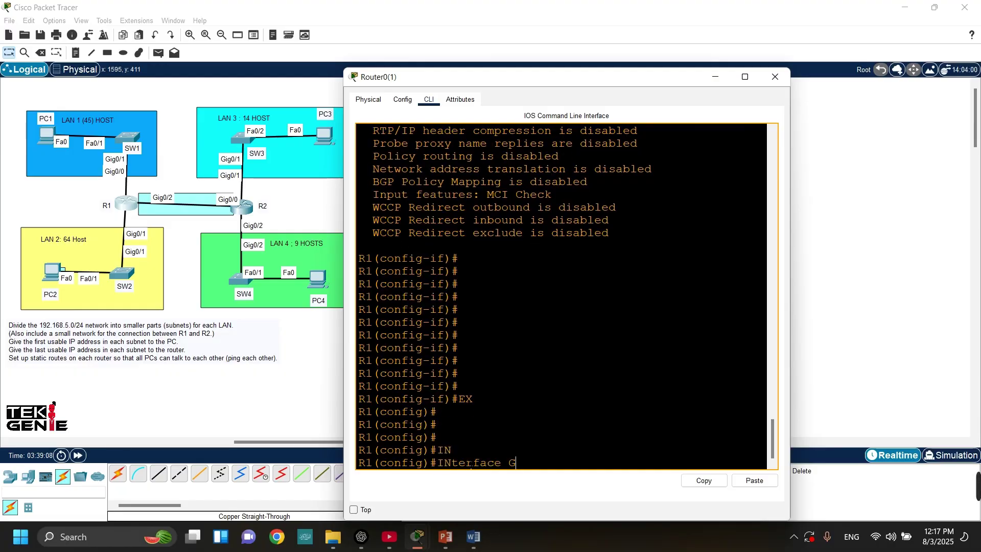
pyautogui.write('G')
pyautogui.press('Tab')
pyautogui.write('0/2')
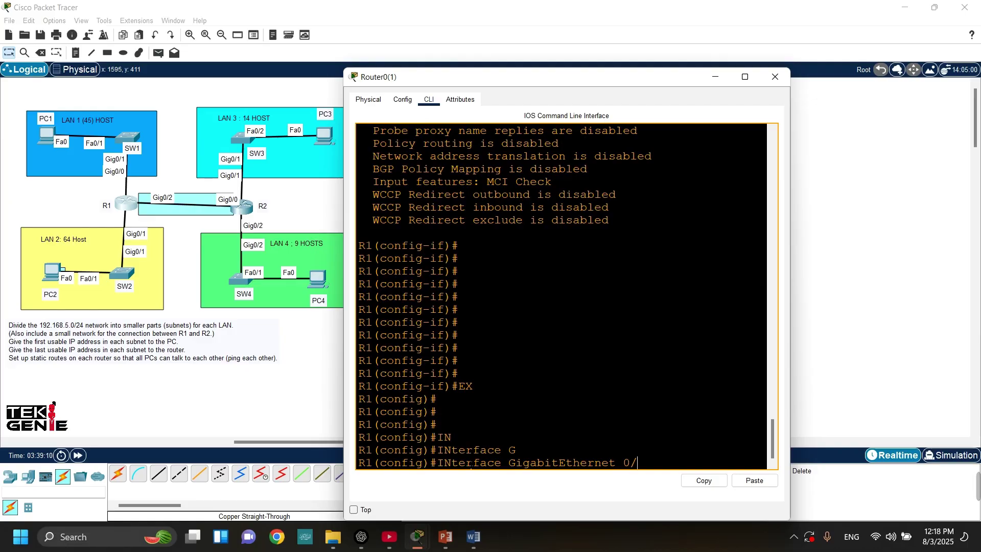
pyautogui.press('Return')
pyautogui.press('Return')
pyautogui.press('Return')
# Assign IP address 192.168.5.225 with mask 255.255.255.252 to R1's GigabitEthernet 0/2.
pyautogui.write('IP AD')
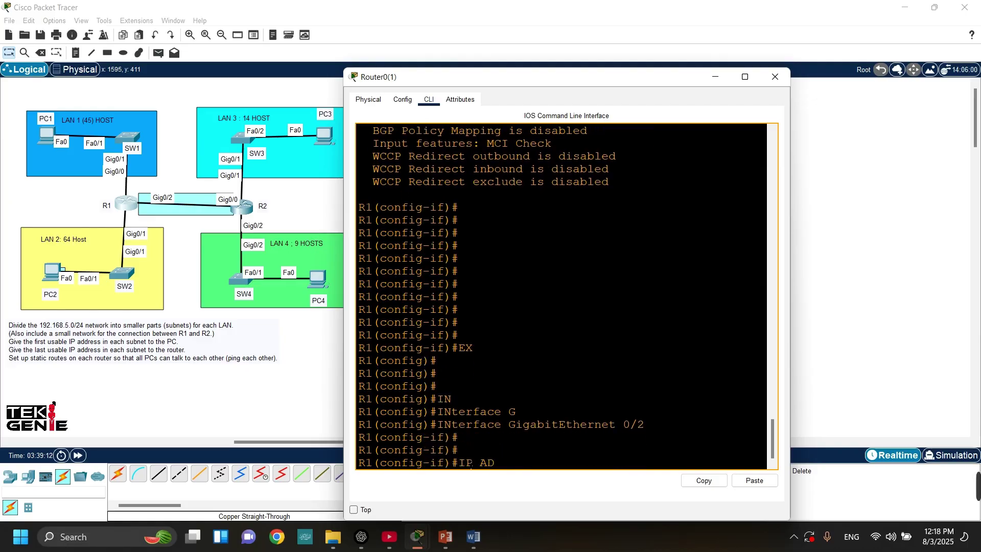
pyautogui.press('Tab')
pyautogui.write('192')
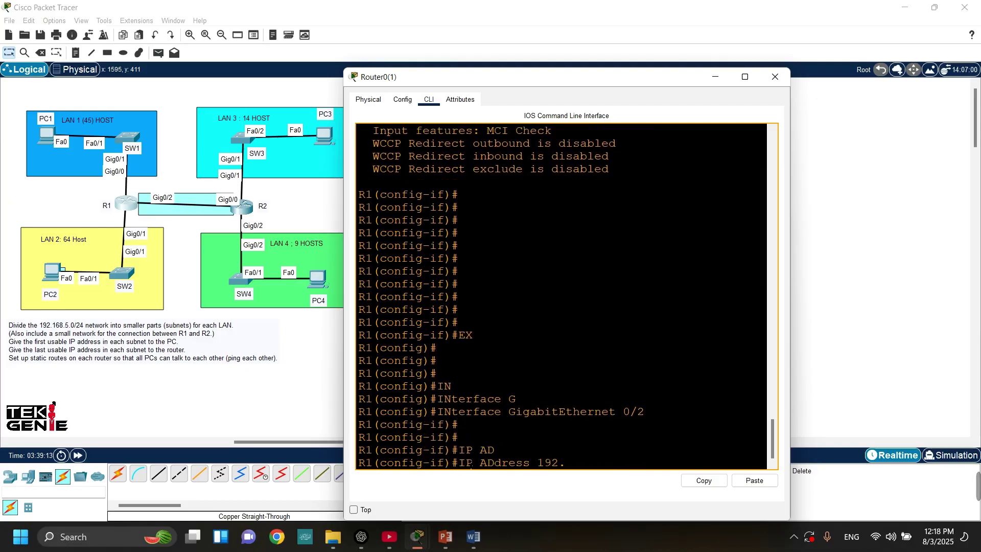
pyautogui.write('.168.5.')
pyautogui.press('BackSpace')
pyautogui.write('255')
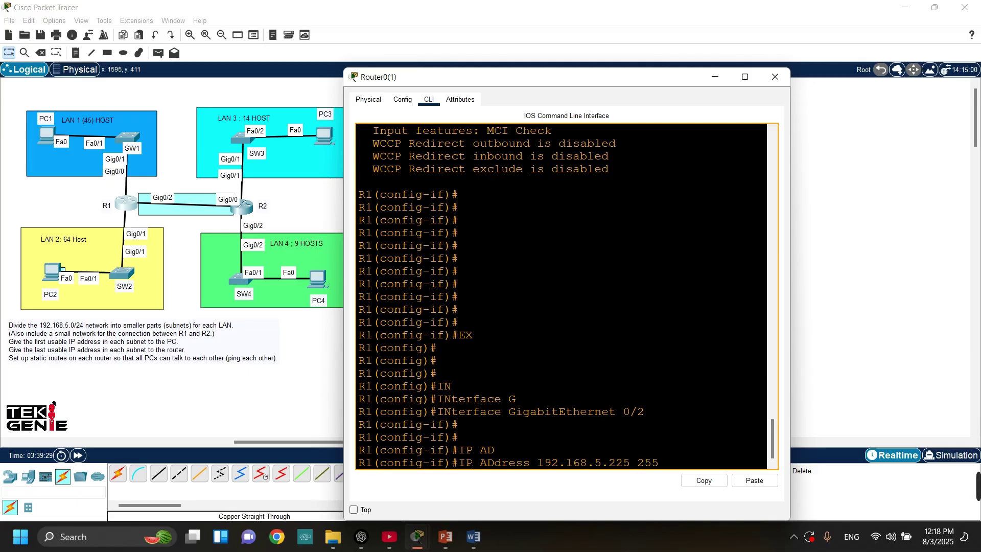
pyautogui.write('.25')
pyautogui.press('BackSpace')
pyautogui.write('52')
pyautogui.press('Return')
pyautogui.press('Return')
pyautogui.press('Return')
pyautogui.press('Return')
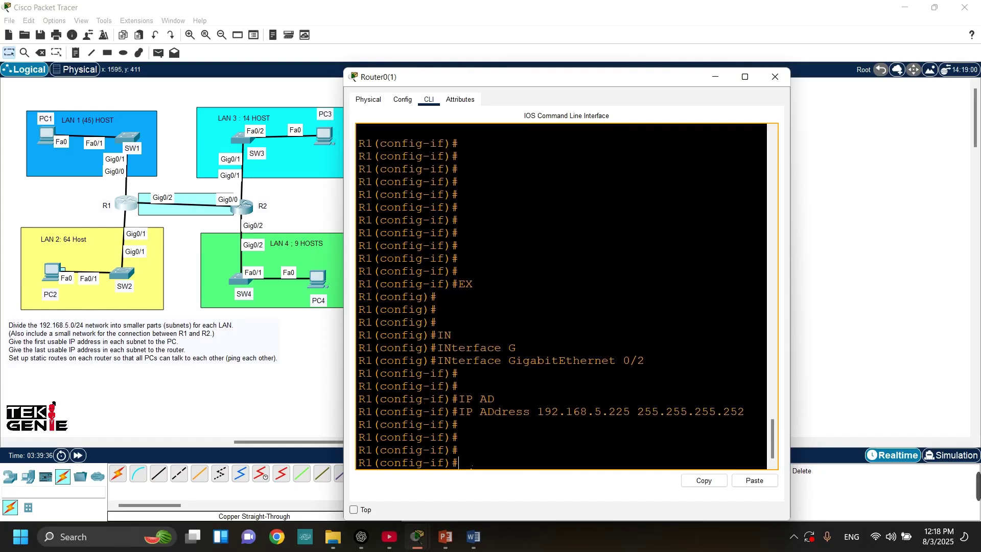
# Enable R1's GigabitEthernet 0/2 with no shutdown and return to global configuration mode.
pyautogui.write('NO SH')
pyautogui.press('Return')
pyautogui.press('Return')
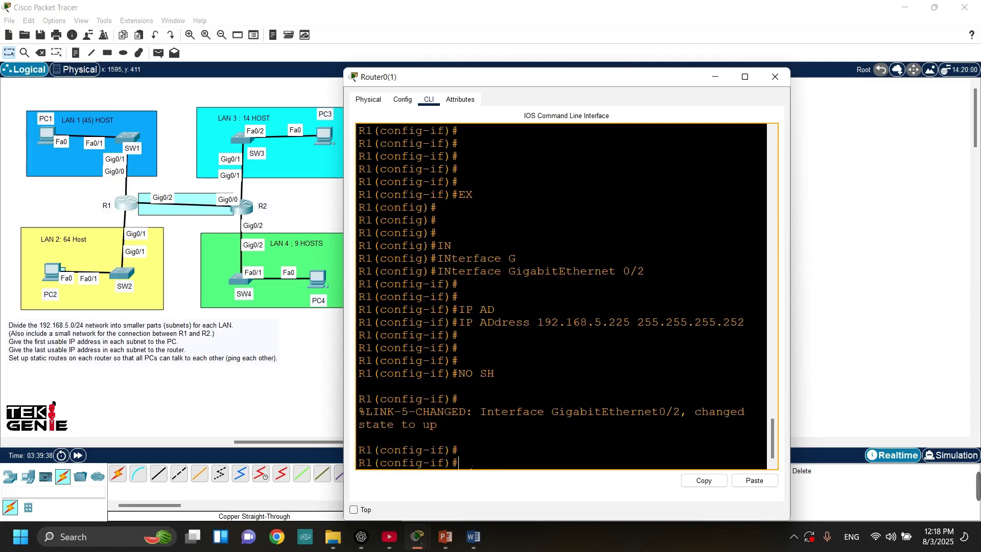
pyautogui.press('Return')
pyautogui.write('EX')
pyautogui.press('Return')
pyautogui.press('Return')
pyautogui.press('Return')
pyautogui.press('Return')
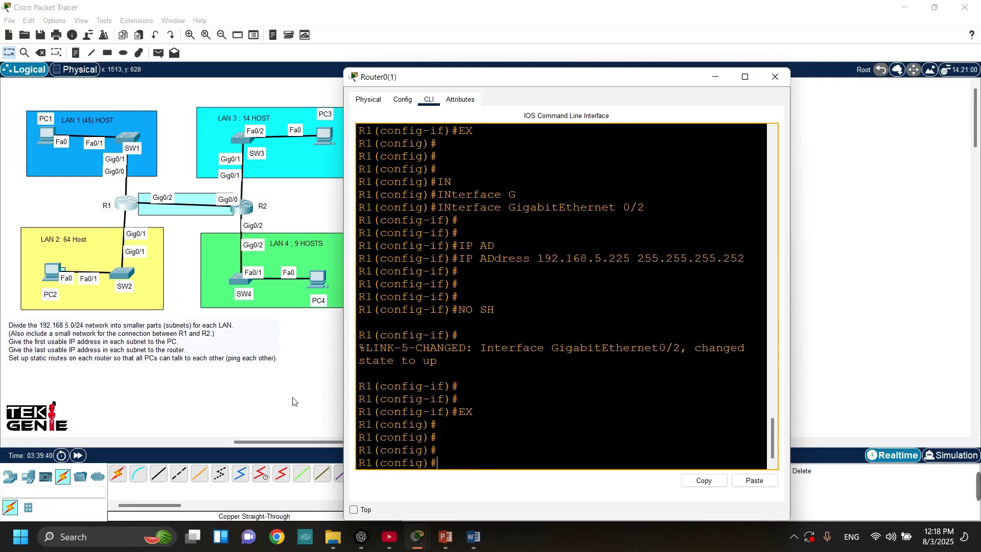
# Open R2's command line and enter interface configuration mode for GigabitEthernet 0/0.
pyautogui.click(200, 188)
pyautogui.click(245, 210)
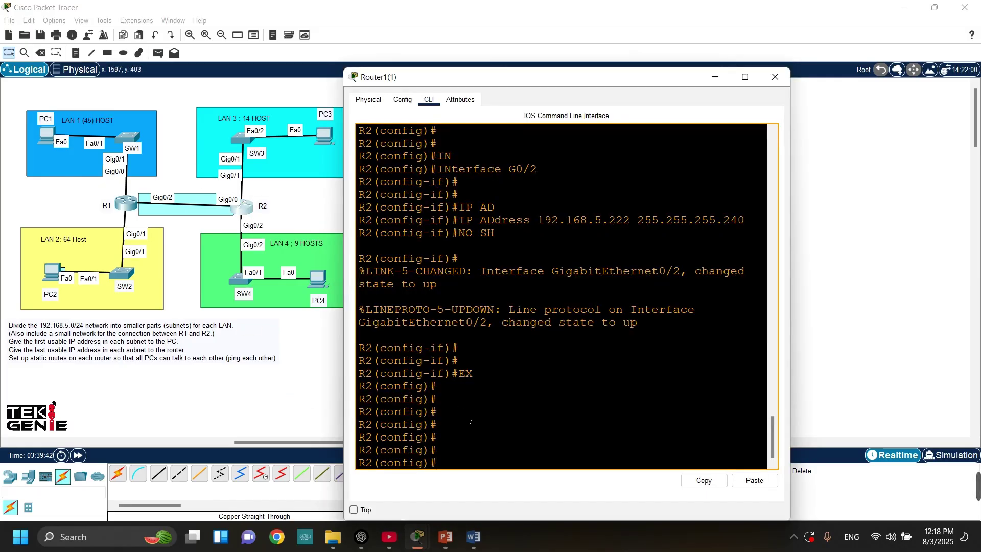
pyautogui.press('Return')
pyautogui.press('Return')
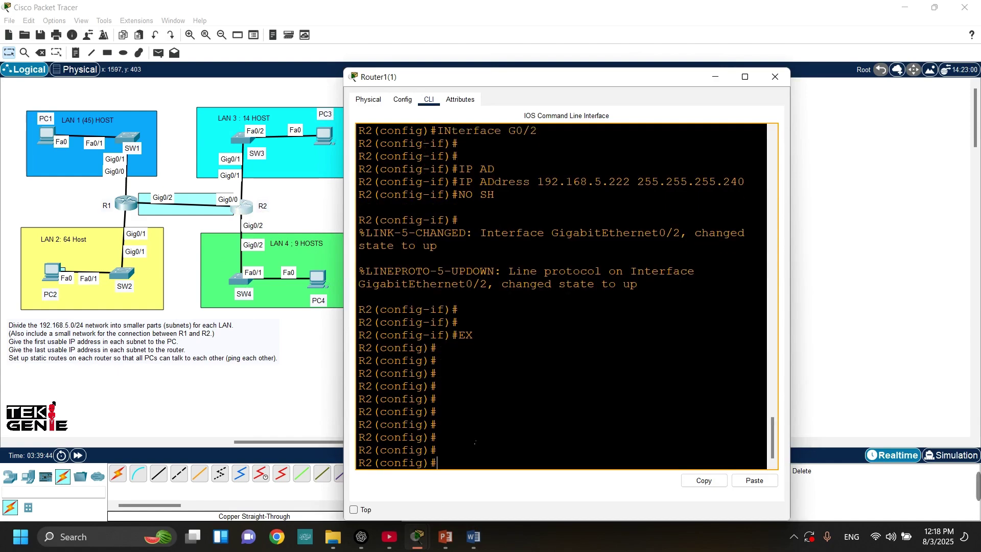
pyautogui.write('IN')
pyautogui.press('Tab')
pyautogui.write('G')
pyautogui.press('Tab')
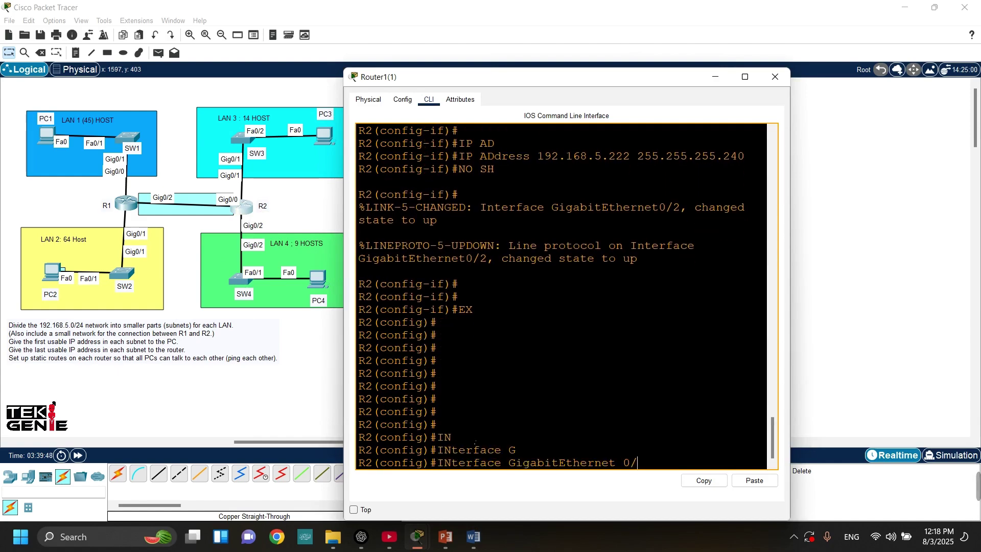
pyautogui.write('0/0')
pyautogui.press('Return')
pyautogui.press('Return')
pyautogui.press('Return')
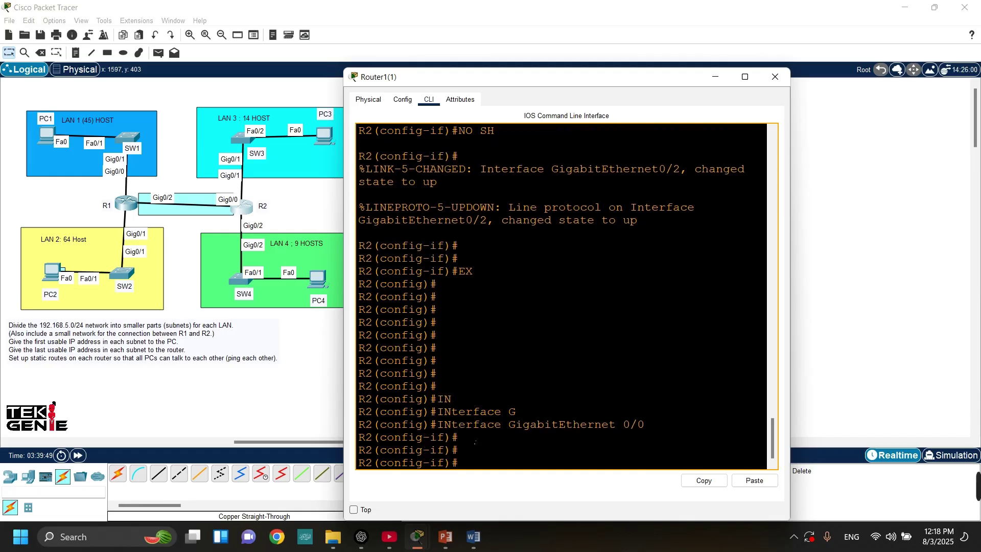
# Assign IP address 192.168.5.226 with mask 255.255.255.252 to R2's GigabitEthernet 0/0.
pyautogui.write('IP AD')
pyautogui.press('Tab')
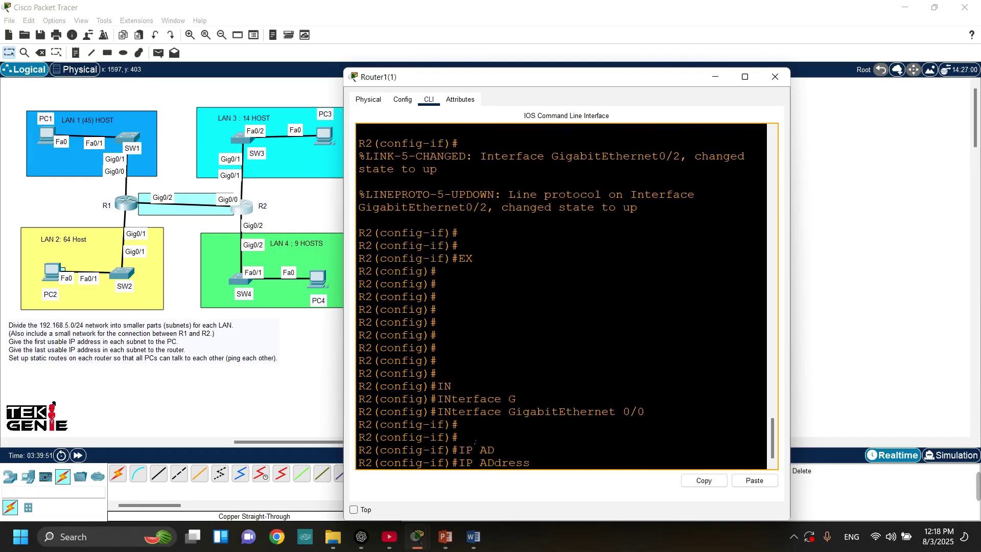
pyautogui.write('192.168.5.')
pyautogui.write('226 255.')
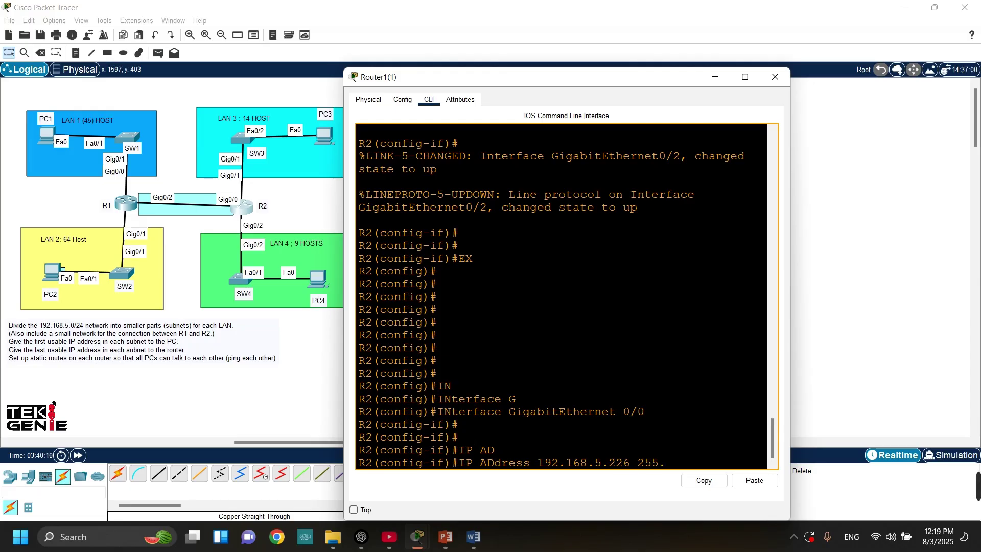
pyautogui.write('255.255.25')
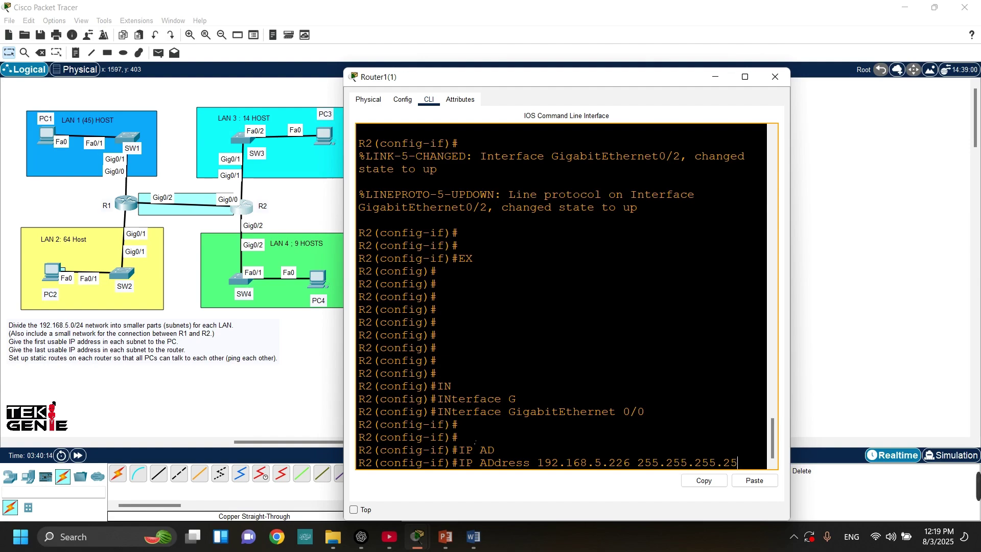
pyautogui.write('2')
pyautogui.press('Return')
pyautogui.press('Return')
pyautogui.press('Return')
# Enable R2's GigabitEthernet 0/0 with no shutdown and return to global configuration mode.
pyautogui.write('NO ')
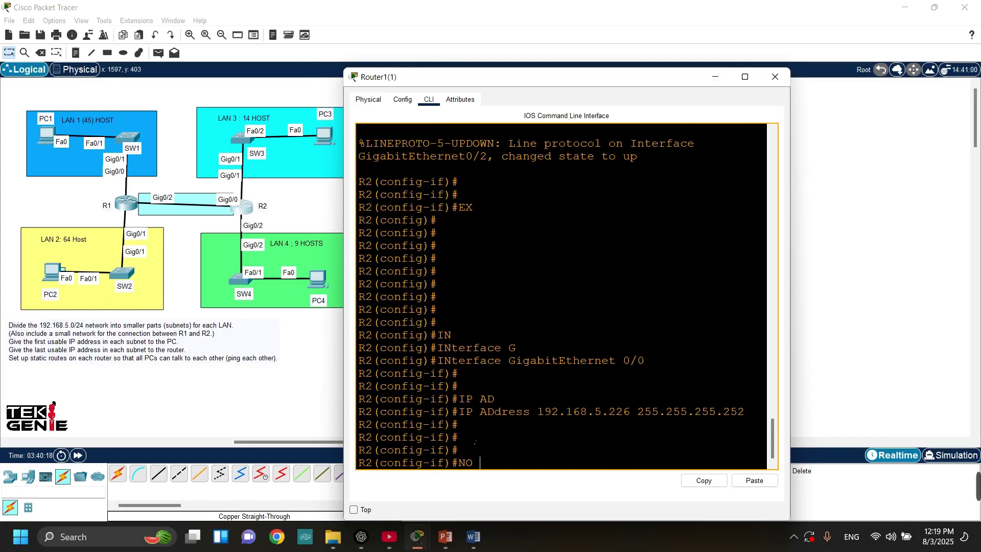
pyautogui.write('SH')
pyautogui.press('Return')
pyautogui.press('Return')
pyautogui.press('Return')
pyautogui.press('Return')
pyautogui.write('EX')
pyautogui.press('Return')
pyautogui.press('Return')
pyautogui.press('Return')
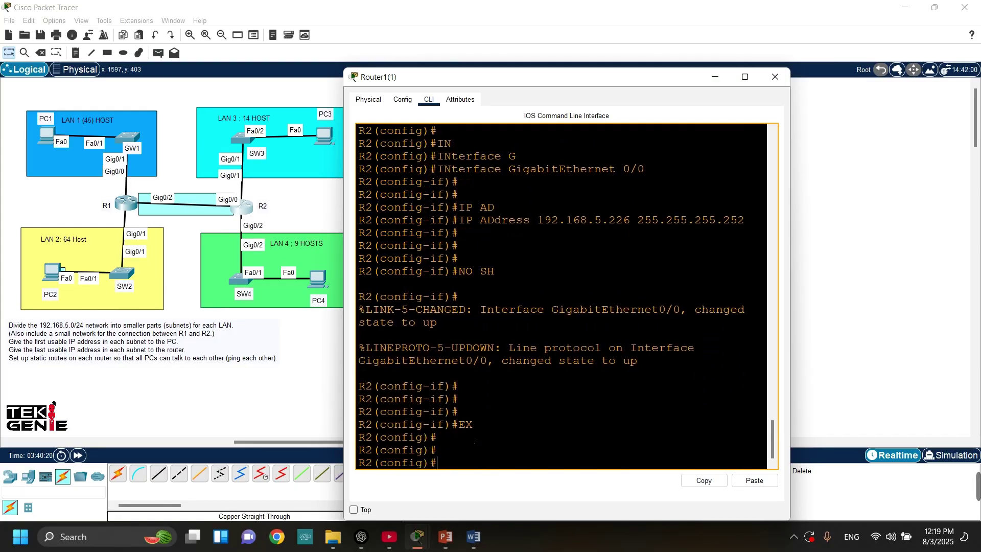
pyautogui.press('Return')
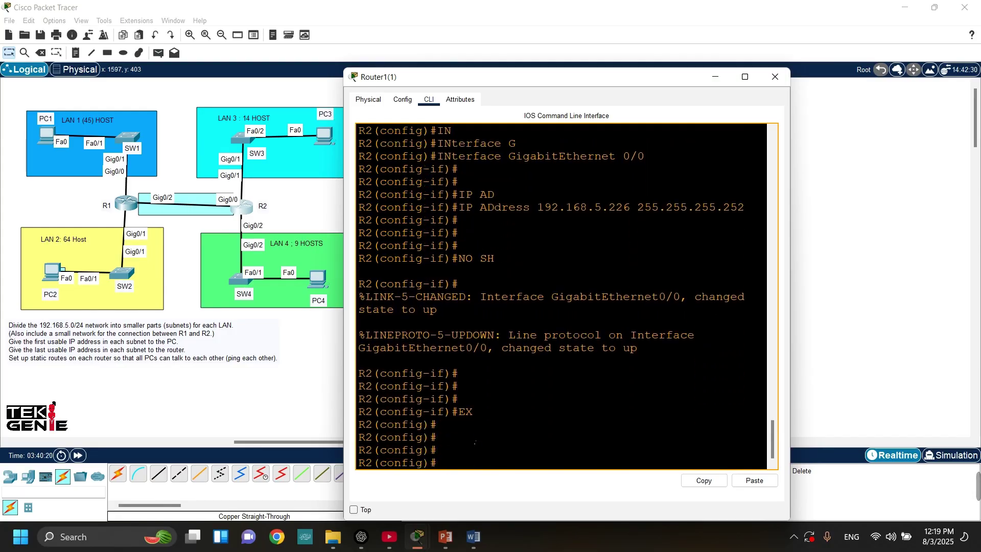
pyautogui.click(306, 387)
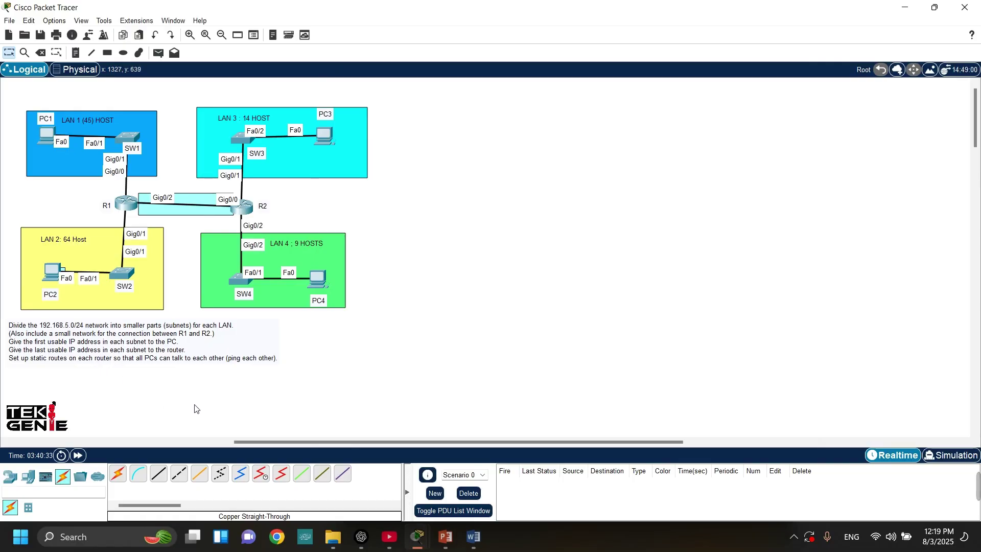
pyautogui.click(227, 105)
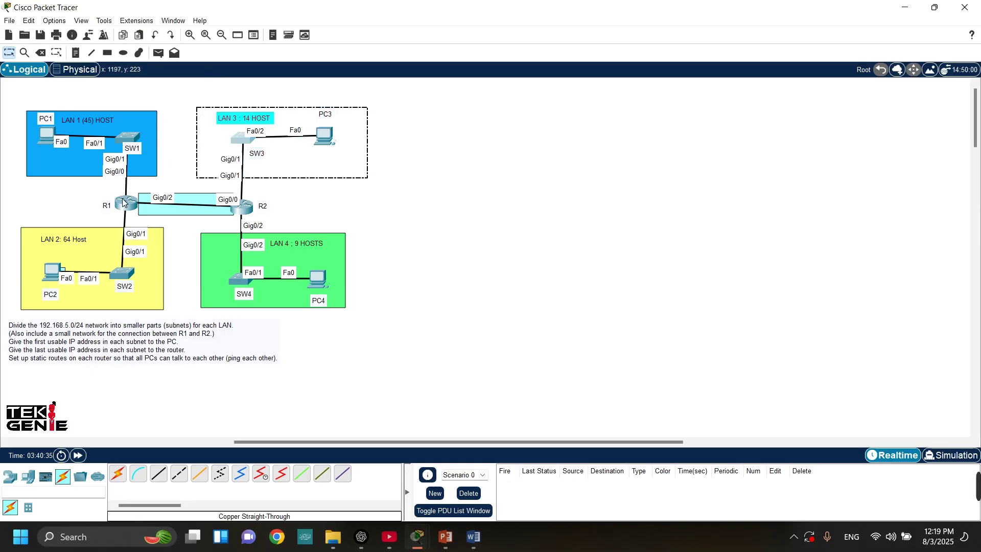
pyautogui.click(11, 176)
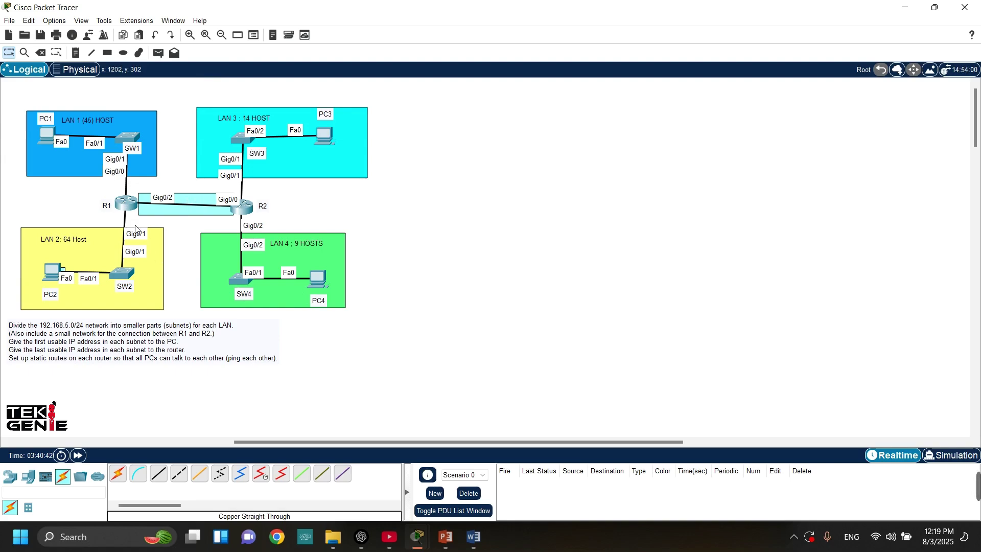
pyautogui.click(127, 208)
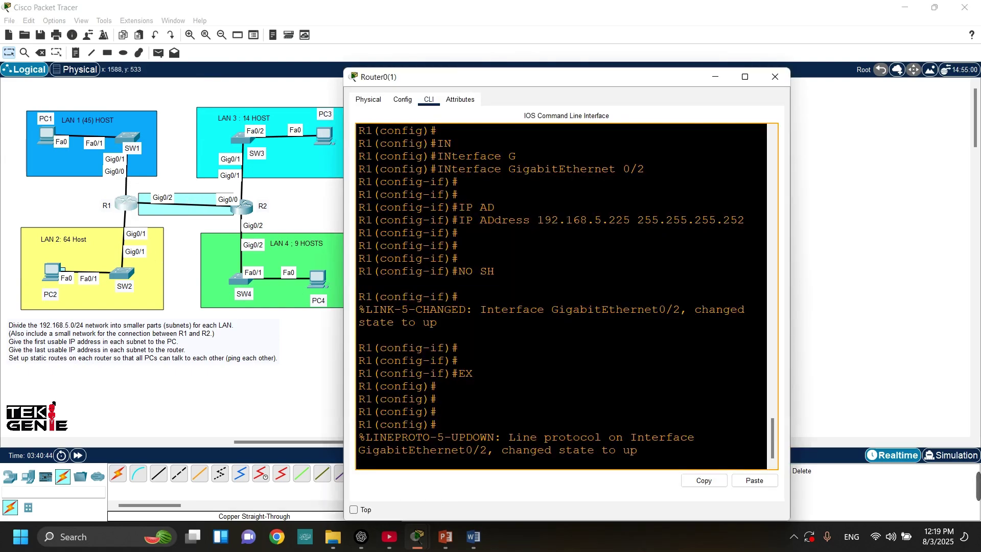
pyautogui.press('Return')
pyautogui.press('Return')
pyautogui.press('Return')
pyautogui.press('Return')
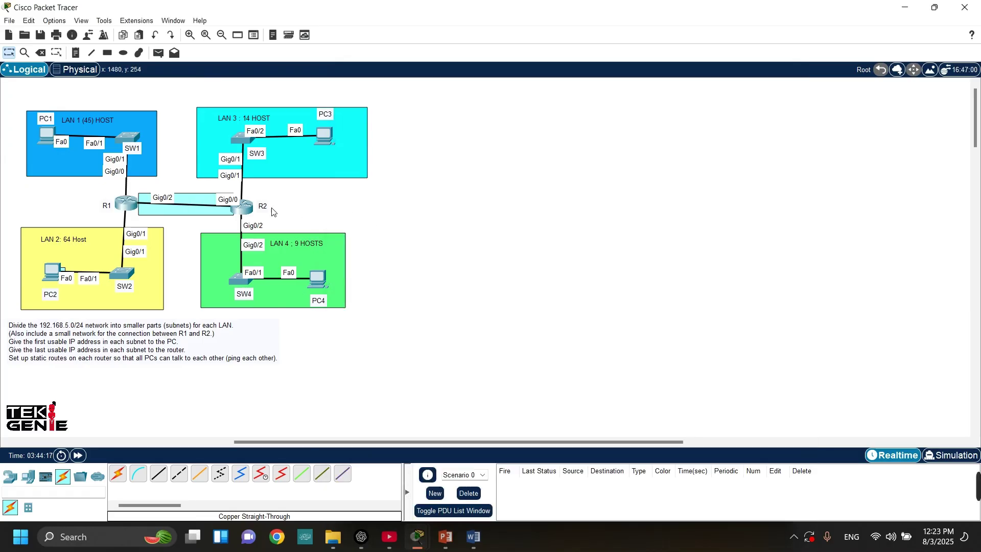
# On R2, add a static route to network 192.168.5.128 with mask 255.255.255.192 via next hop 192.168.5.225.
pyautogui.click(247, 210)
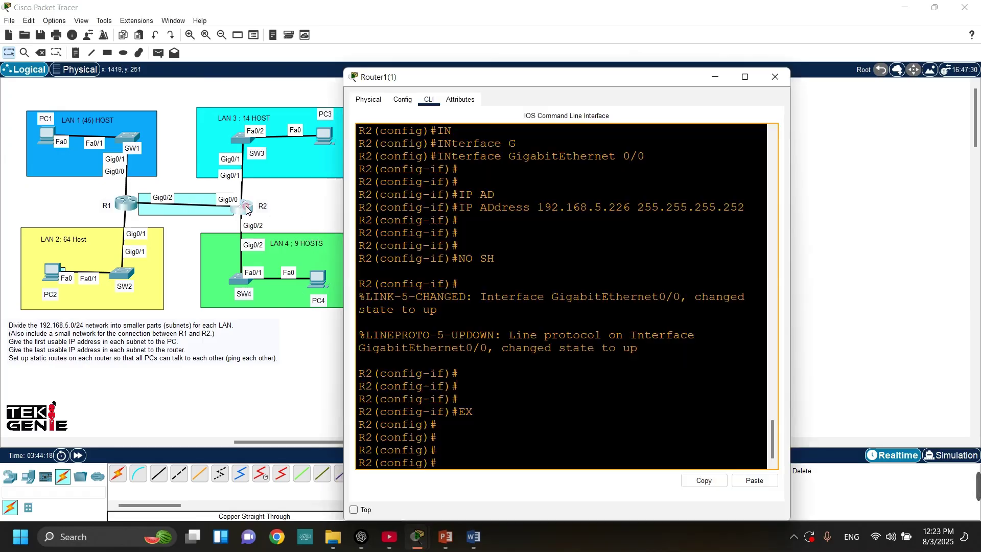
pyautogui.click(451, 448)
pyautogui.press('Return')
pyautogui.press('Return')
pyautogui.press('Return')
pyautogui.press('Return')
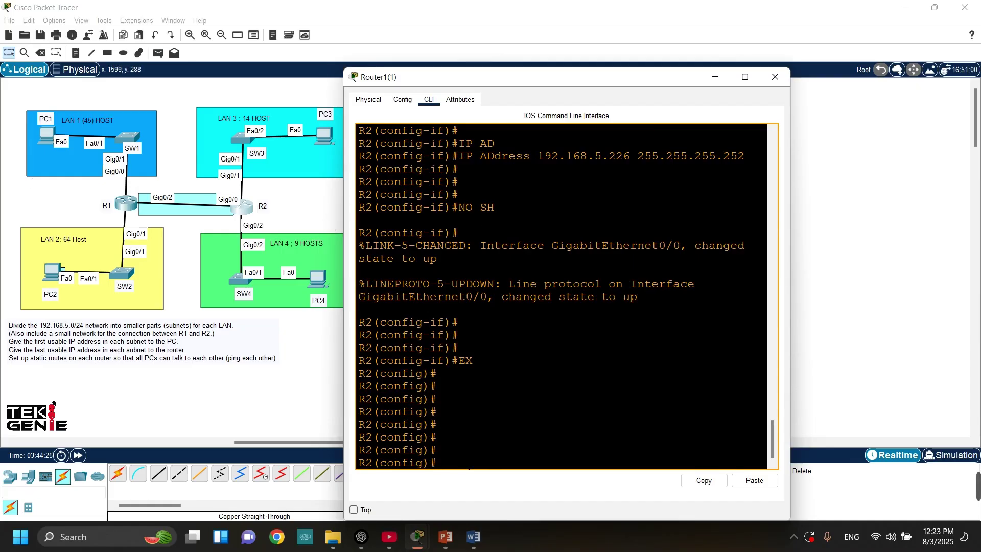
pyautogui.write('ip route 192.168.5.')
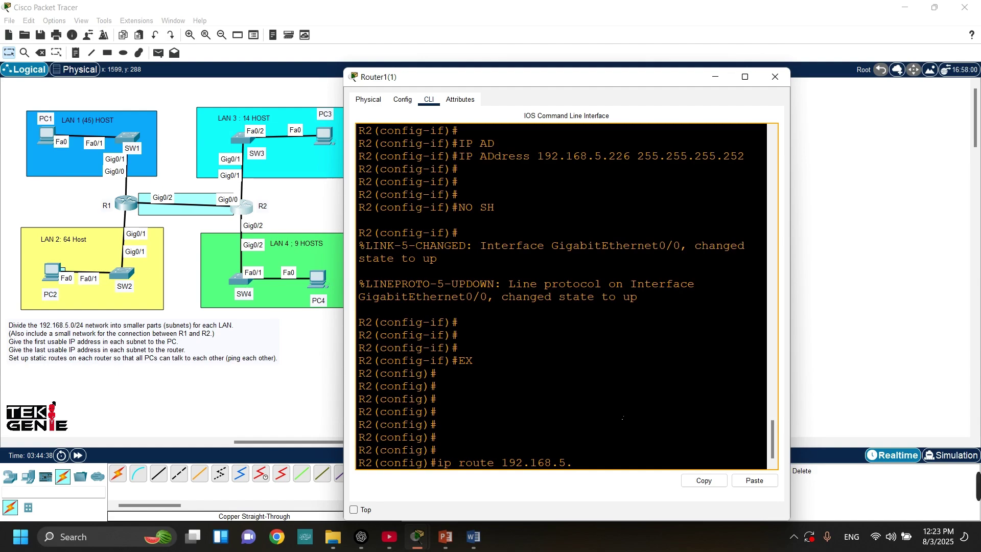
pyautogui.write('128 255.255.255.')
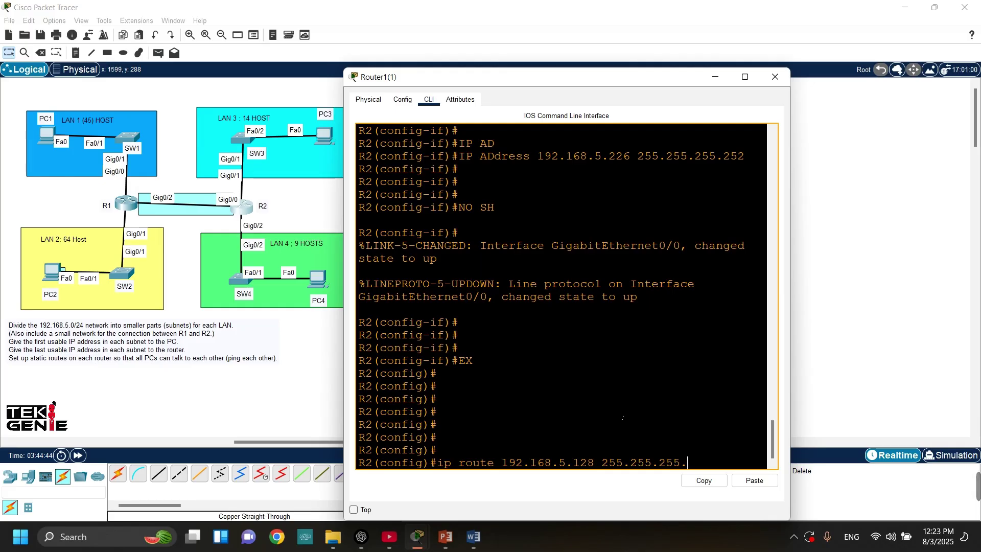
pyautogui.write('192')
pyautogui.write('192.168')
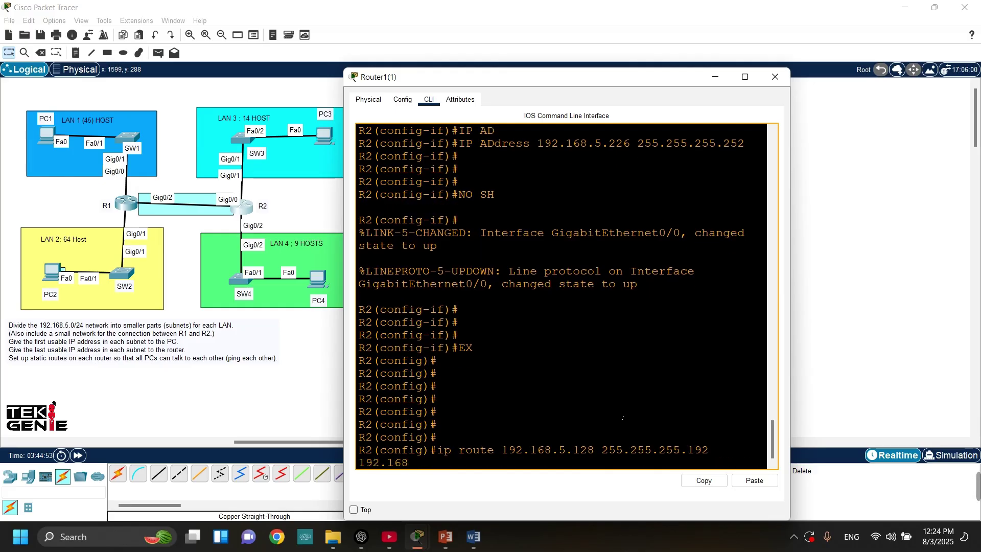
pyautogui.write('.5.225')
pyautogui.press('Return')
pyautogui.press('Return')
pyautogui.press('Return')
pyautogui.press('Return')
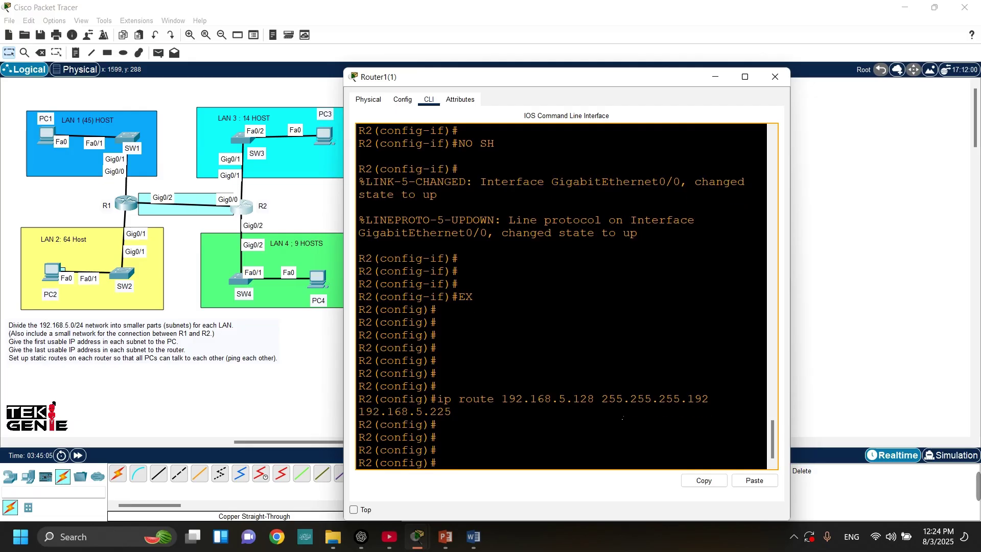
# On R2, add a static route to network 192.168.5.0 with mask 255.255.255.128 via next hop 192.168.5.225.
pyautogui.write('ip ro')
pyautogui.write('ute ')
pyautogui.write('192.168')
pyautogui.write('.5')
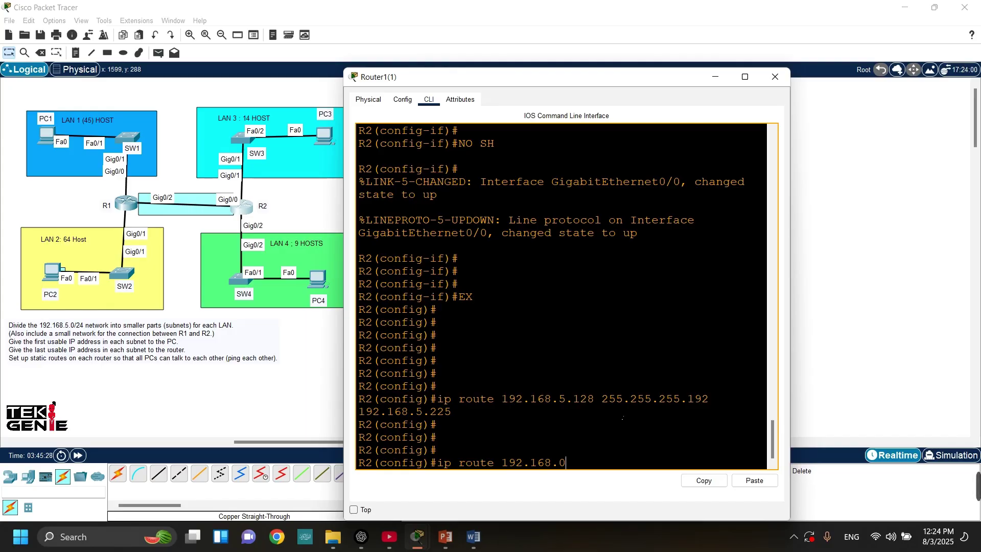
pyautogui.write('.0 255.255.255.128')
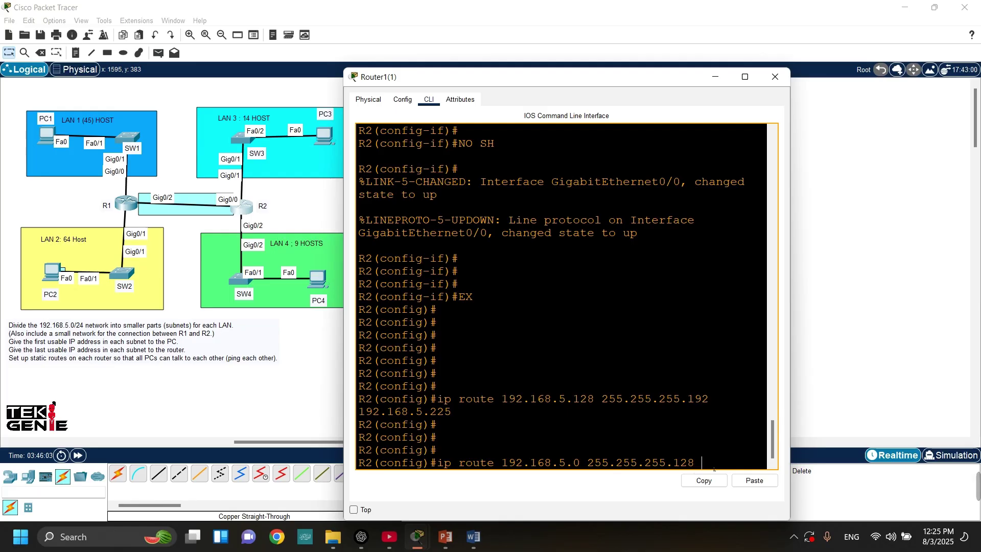
pyautogui.write('192.168.5.')
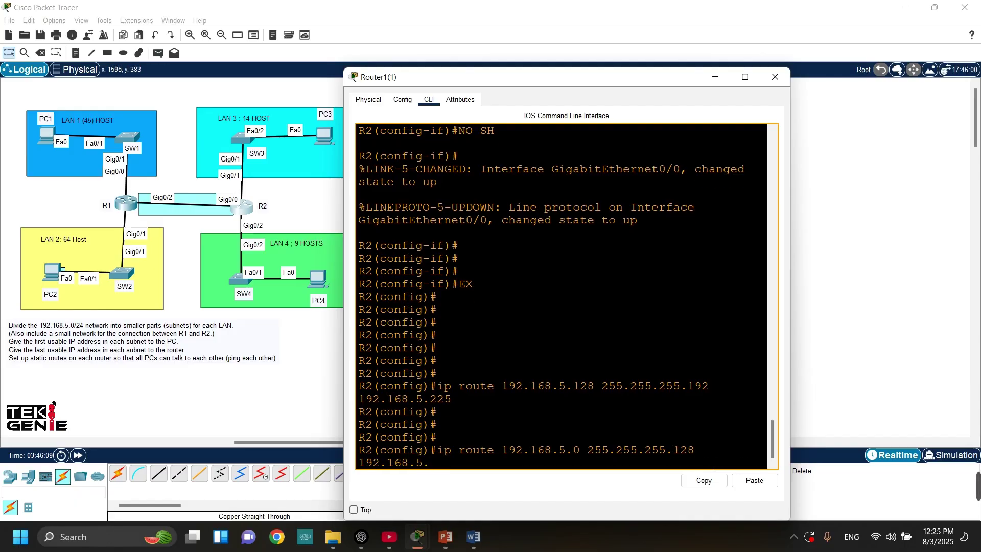
pyautogui.write('225')
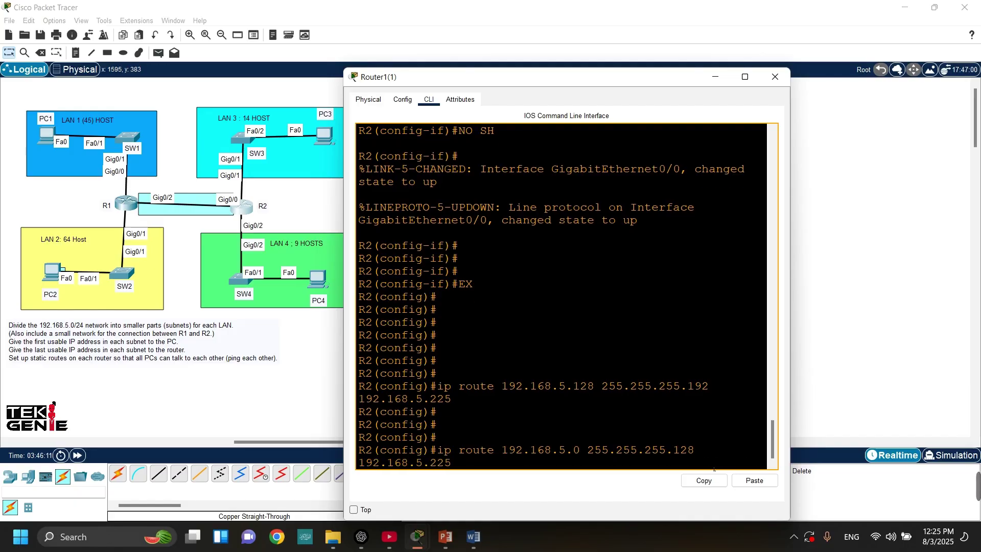
pyautogui.press('Return')
pyautogui.press('Return')
pyautogui.press('Return')
pyautogui.press('Return')
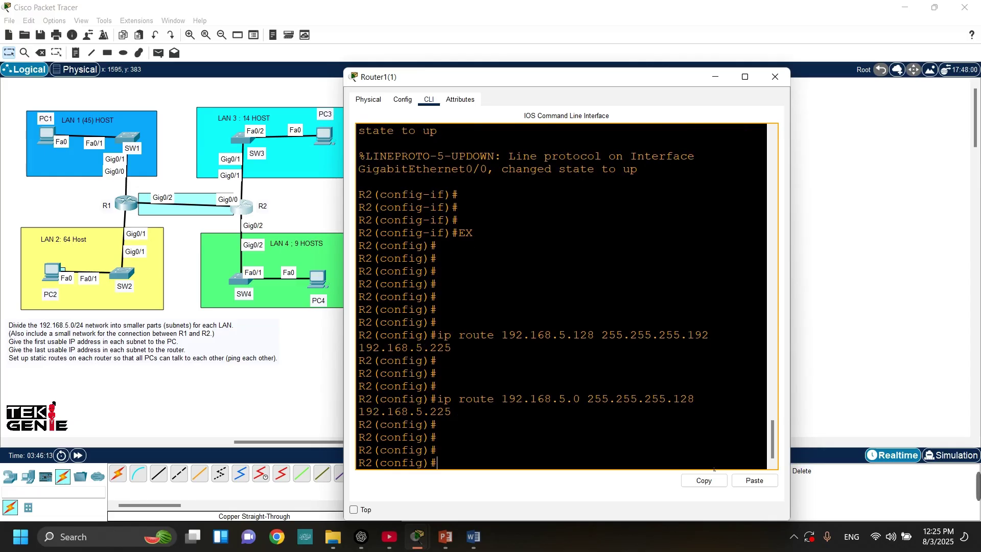
# Display R2's IP routing table and examine its static route entries.
pyautogui.write('do sh ip route')
pyautogui.press('BackSpace')
pyautogui.press('BackSpace')
pyautogui.press('BackSpace')
pyautogui.press('BackSpace')
pyautogui.write('oute')
pyautogui.press('Return')
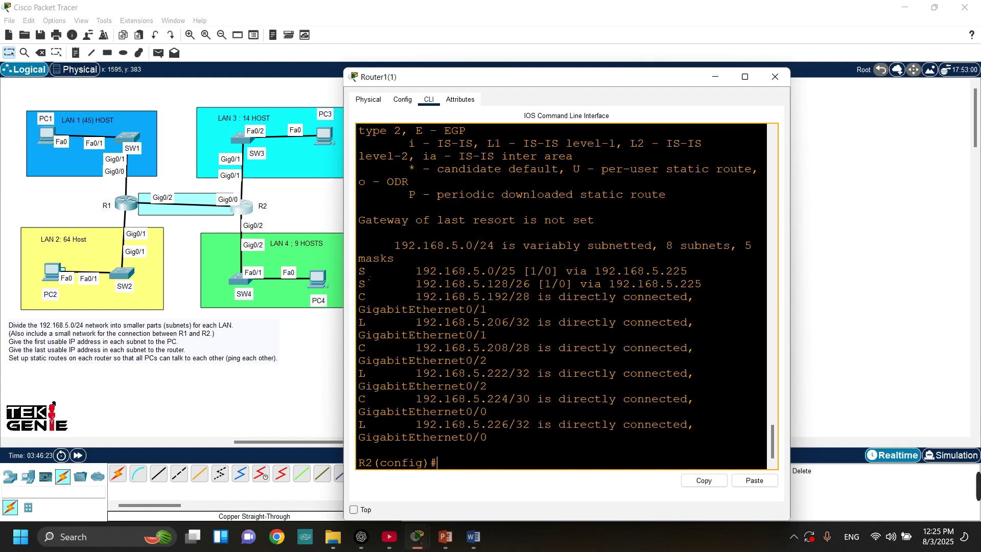
pyautogui.moveTo(359, 266); pyautogui.dragTo(708, 285)
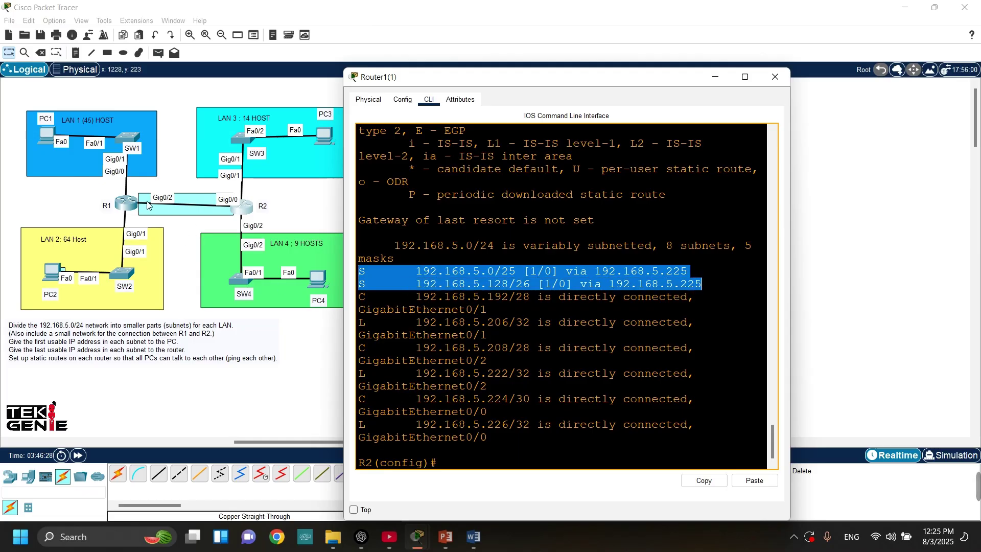
pyautogui.click(170, 233)
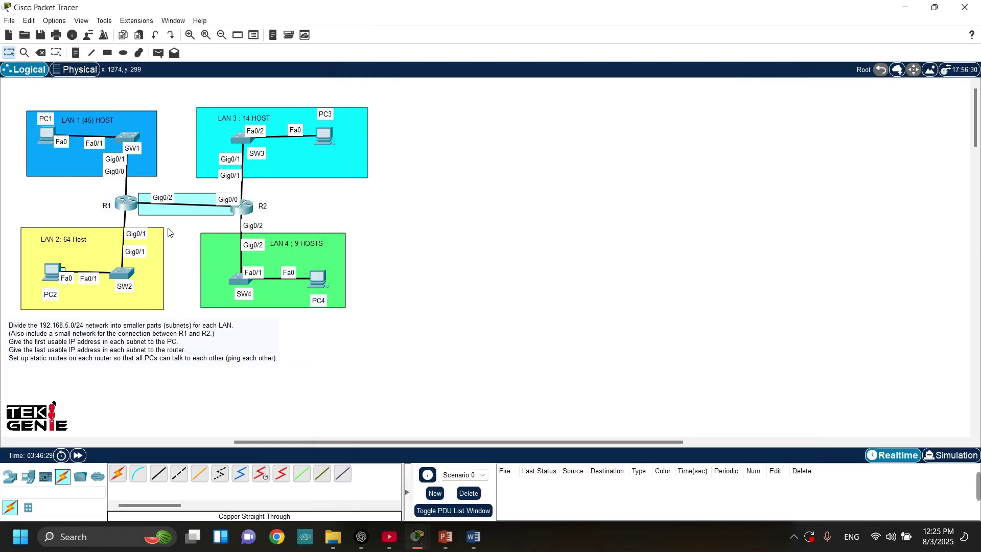
# On R1, add a static route to network 192.168.5.192 with mask 255.255.255.240 via next hop 192.168.5.226.
pyautogui.click(127, 206)
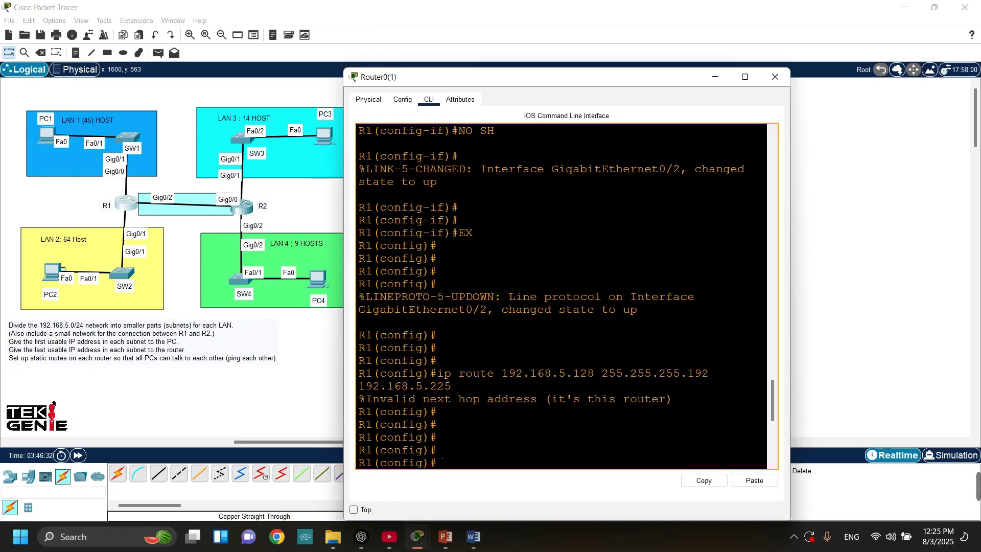
pyautogui.press('Return')
pyautogui.press('Return')
pyautogui.press('Return')
pyautogui.press('Return')
pyautogui.press('Return')
pyautogui.press('Return')
pyautogui.press('Return')
pyautogui.press('Return')
pyautogui.press('Return')
pyautogui.press('Return')
pyautogui.press('Return')
pyautogui.press('Return')
pyautogui.press('Return')
pyautogui.press('Return')
pyautogui.press('Return')
pyautogui.press('Return')
pyautogui.press('Return')
pyautogui.press('Return')
pyautogui.press('Return')
pyautogui.press('Return')
pyautogui.write('ip')
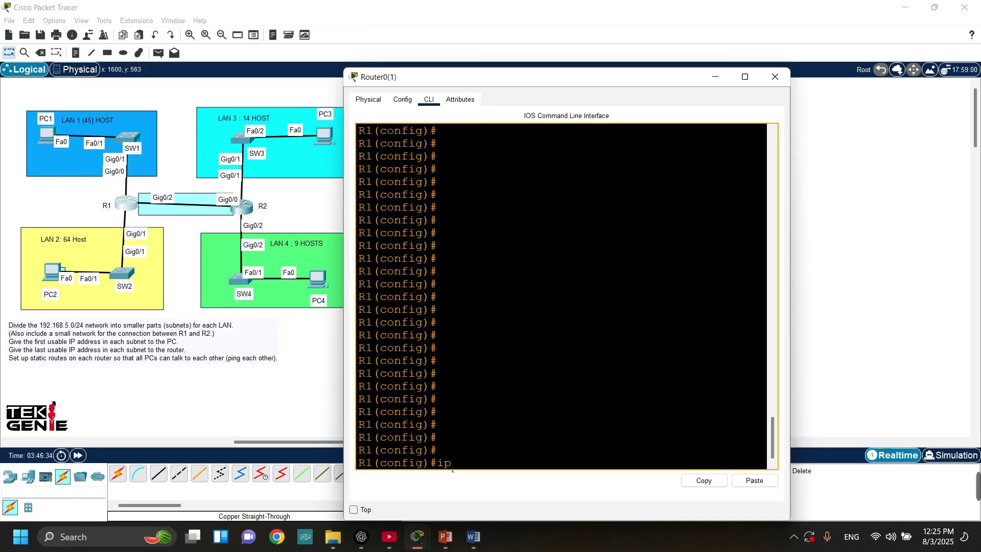
pyautogui.write(' route 192.168')
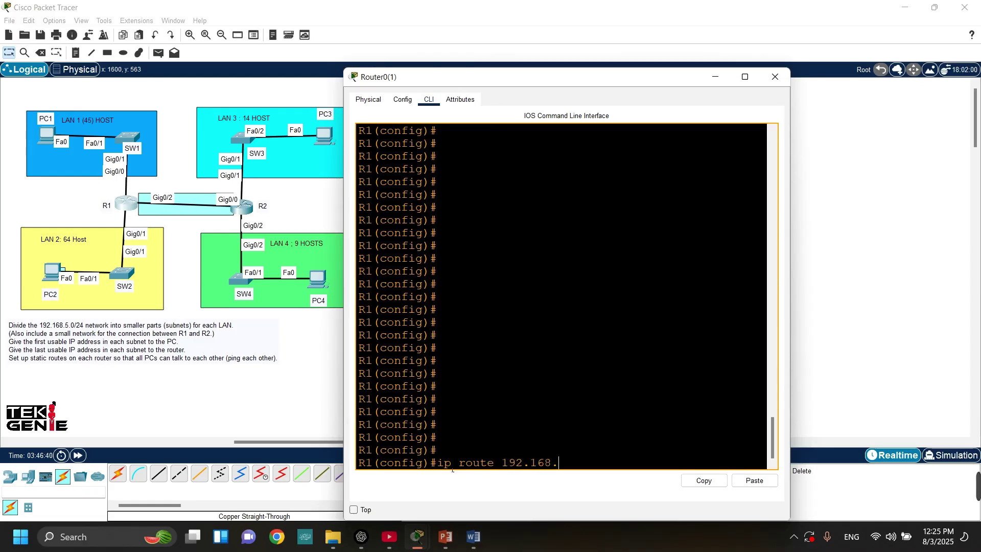
pyautogui.write('.5.192 255.255.255.')
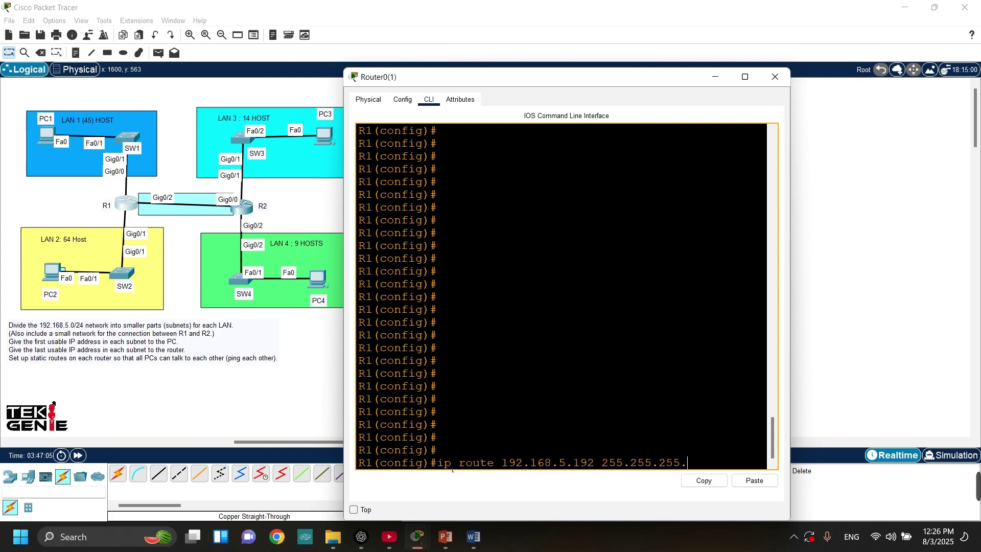
pyautogui.write('25')
pyautogui.write('40')
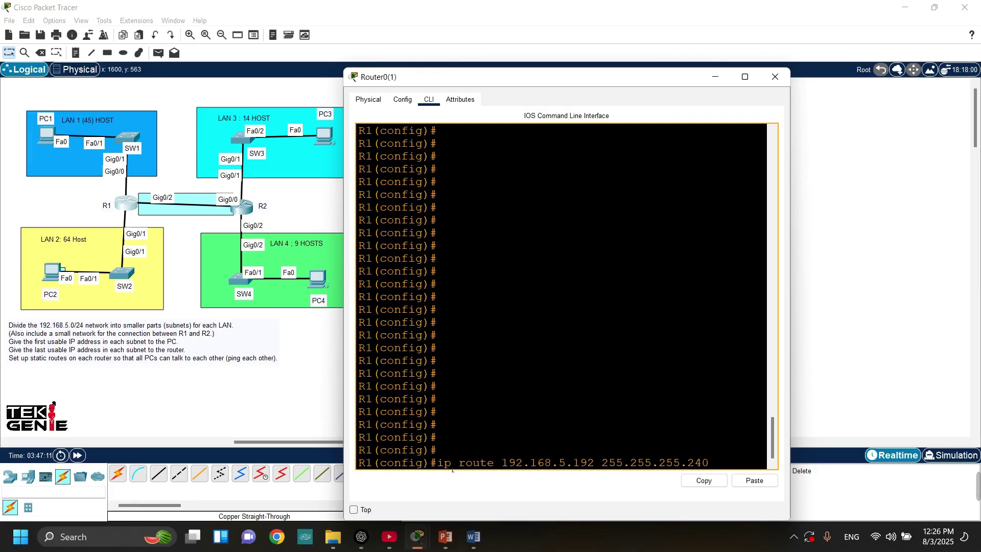
pyautogui.write(' 192.')
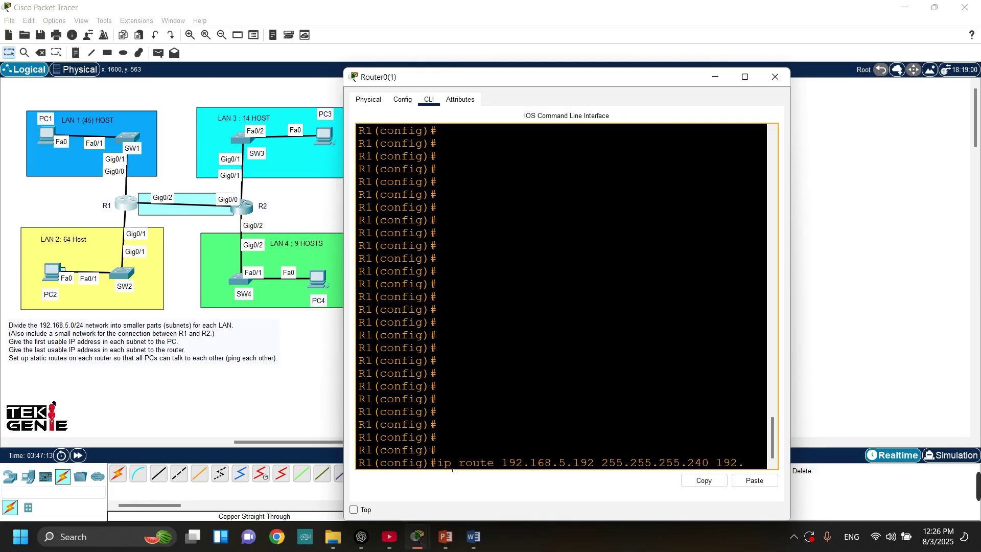
pyautogui.write('168.5.')
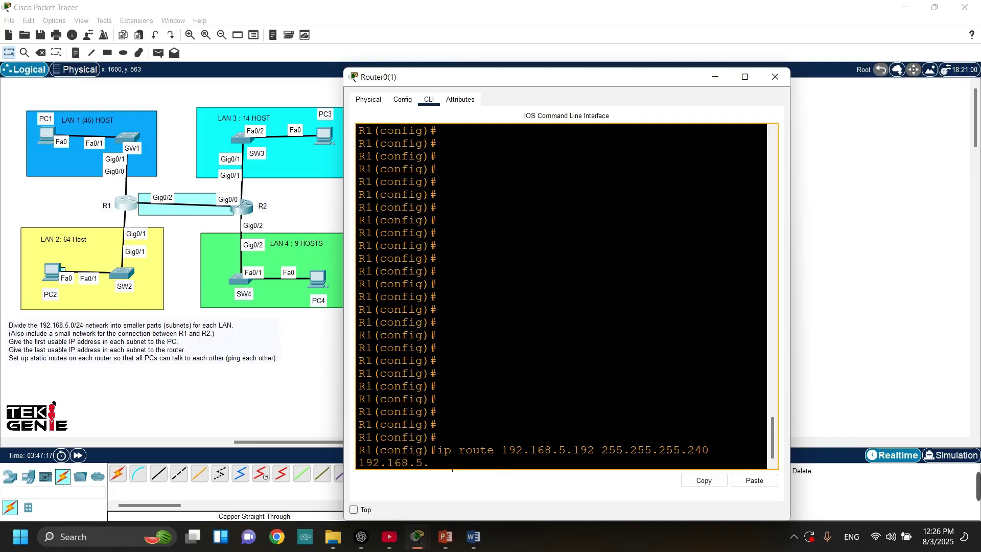
pyautogui.write('226')
pyautogui.press('Return')
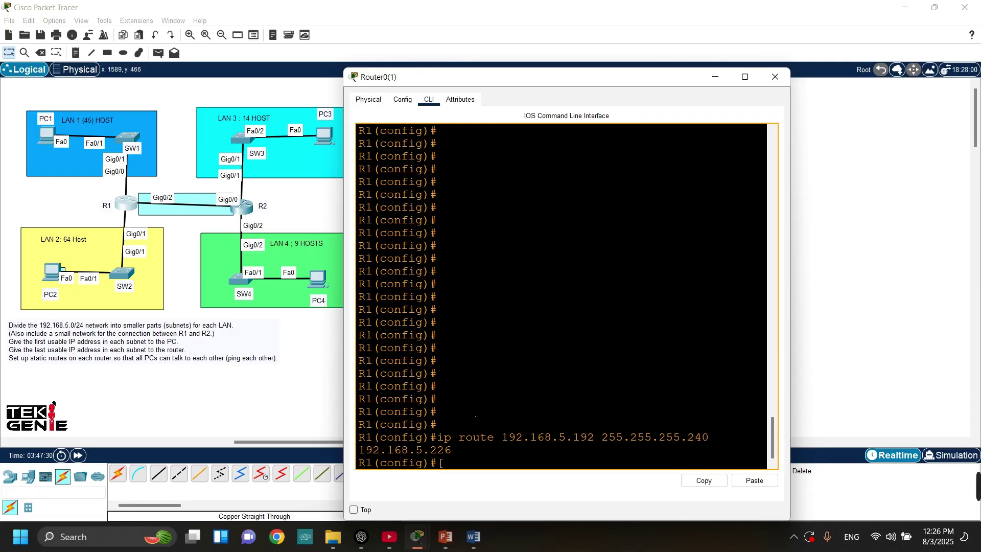
# On R1, add a static route to network 192.168.5.208 with mask 255.255.255.240 via next hop 192.168.5.226.
pyautogui.write('ip route 192.168.5.')
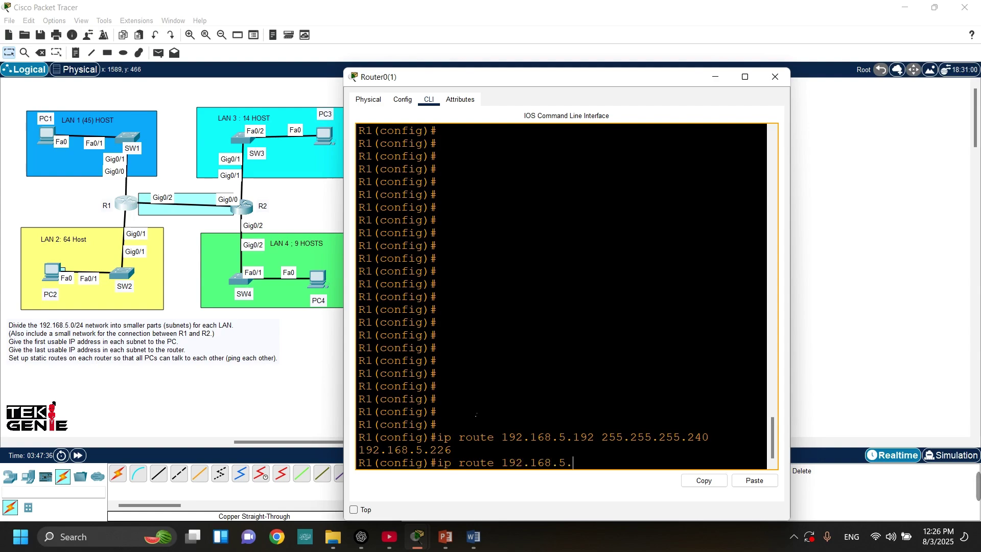
pyautogui.write('208 255.255.255.')
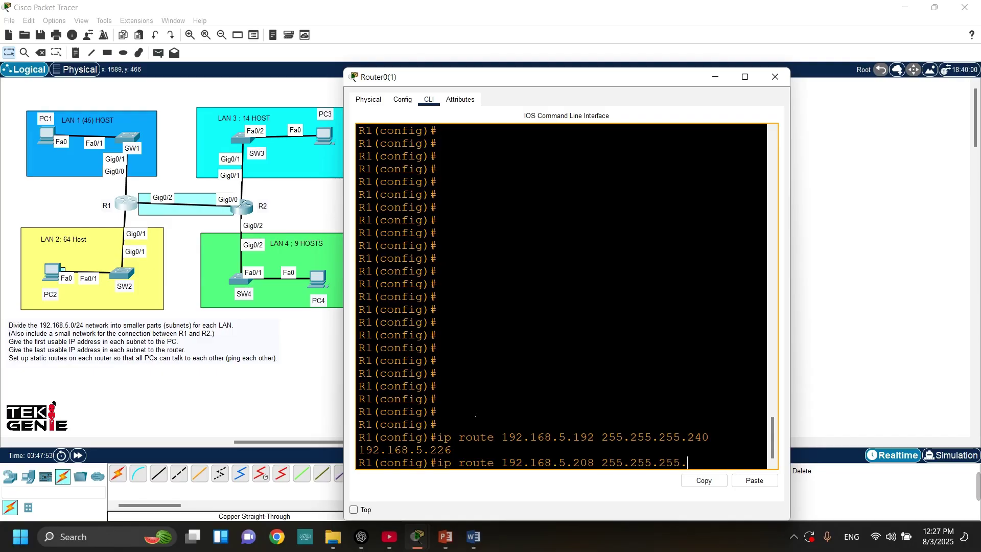
pyautogui.write('240 192.168.5.')
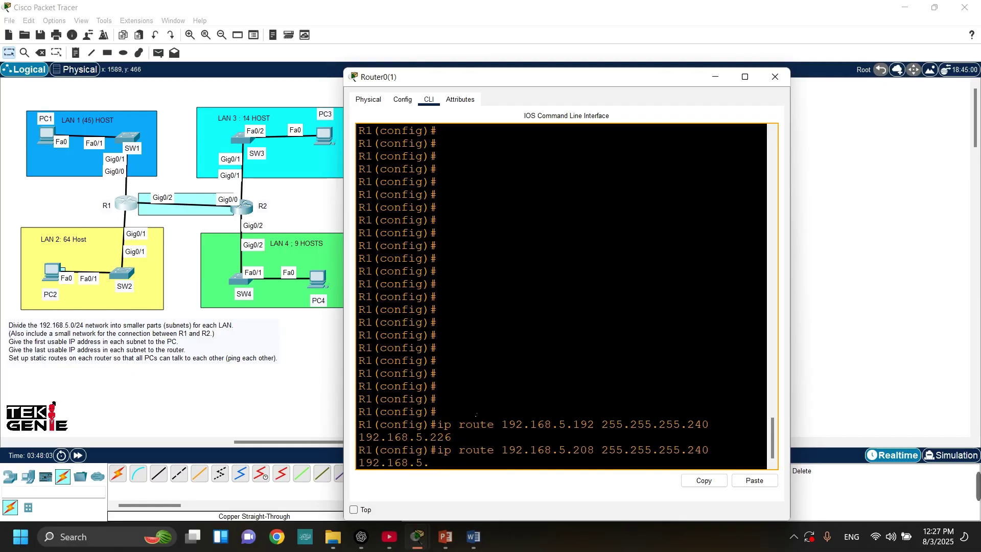
pyautogui.write('226')
pyautogui.press('Return')
pyautogui.press('Return')
pyautogui.press('Return')
pyautogui.press('Return')
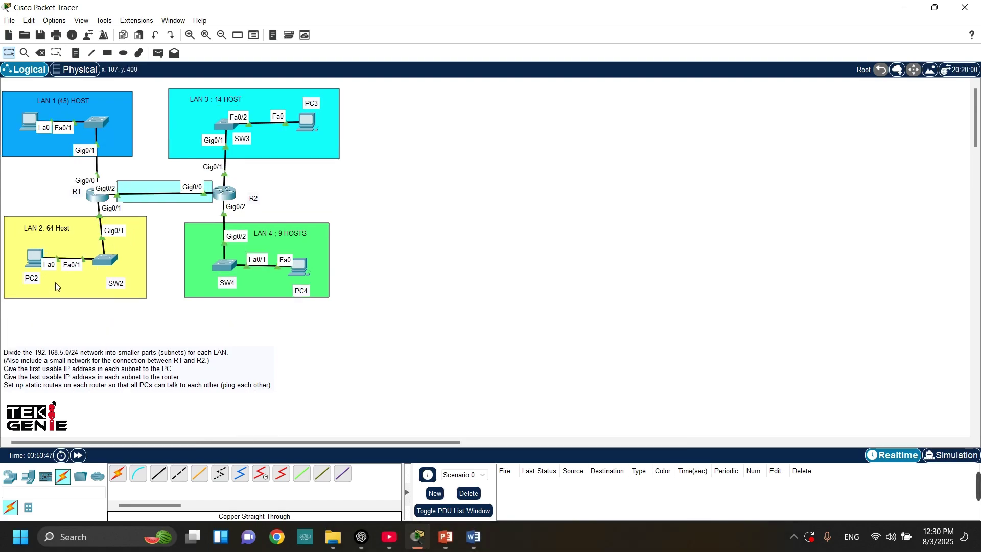
# Check the IP configuration of the PC in LAN 3.
pyautogui.click(38, 265)
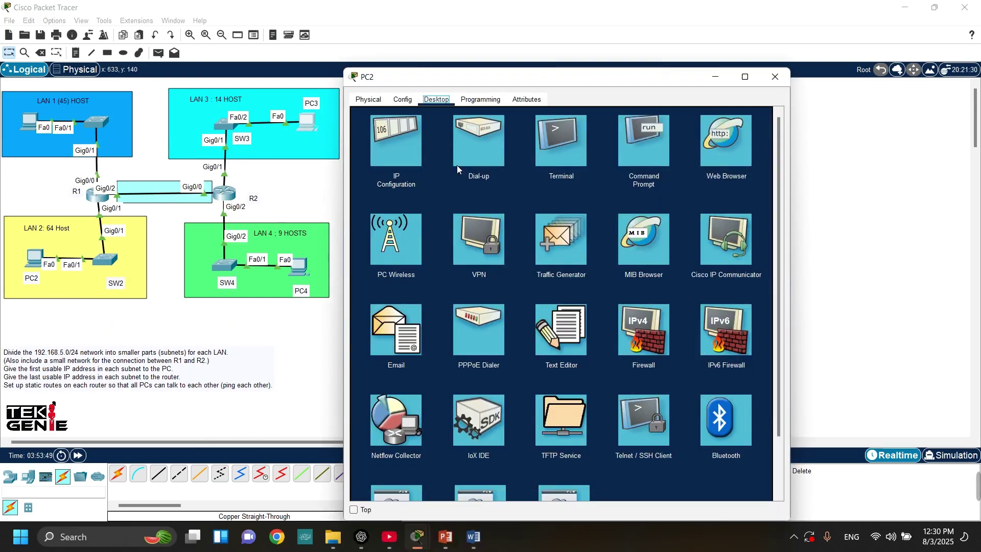
pyautogui.click(384, 150)
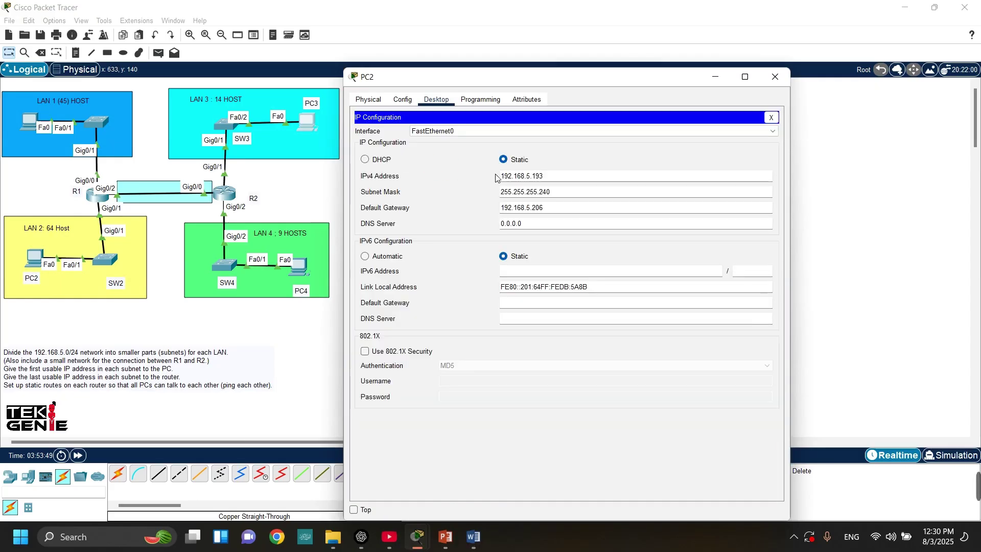
pyautogui.click(774, 78)
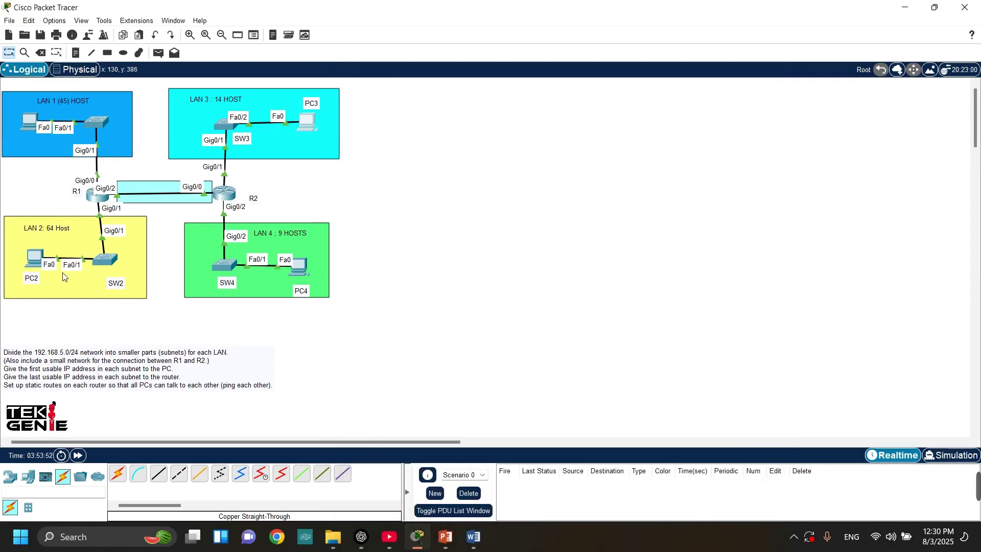
# Ping 192.168.5.193 from the LAN 2 PC's command prompt to test connectivity to LAN 3.
pyautogui.click(35, 257)
pyautogui.click(643, 141)
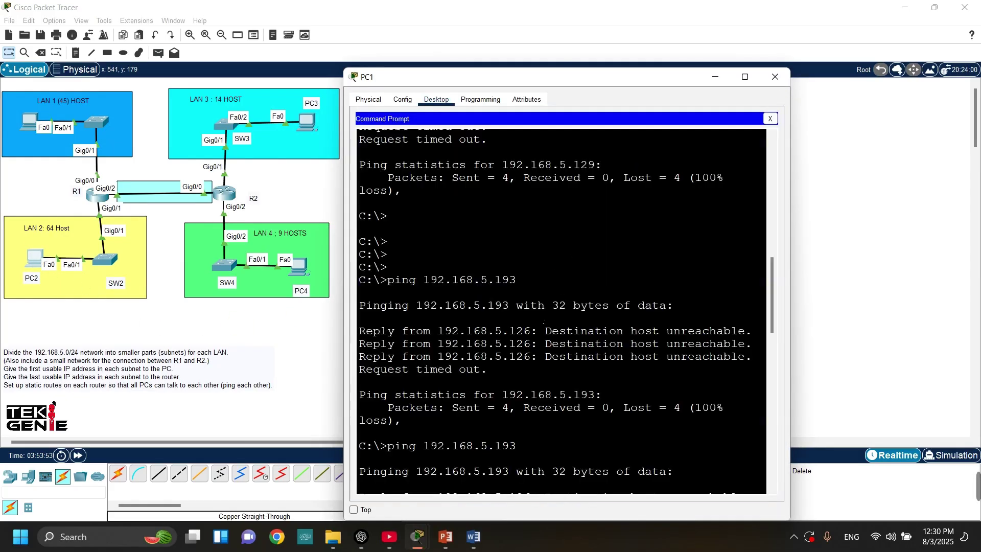
pyautogui.press('Return')
pyautogui.press('Return')
pyautogui.press('Return')
pyautogui.press('Return')
pyautogui.press('Return')
pyautogui.press('Return')
pyautogui.press('Return')
pyautogui.press('Return')
pyautogui.press('Return')
pyautogui.press('Return')
pyautogui.press('Return')
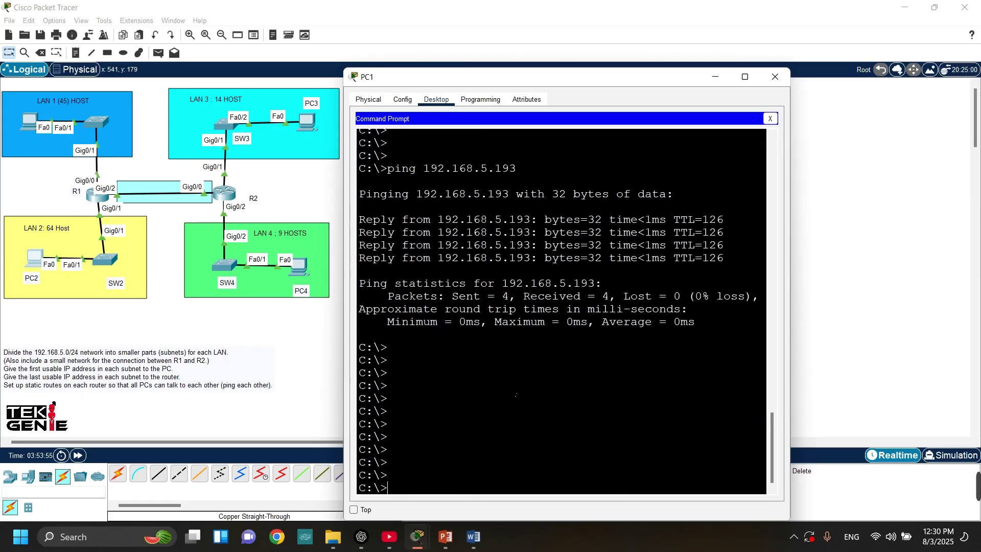
pyautogui.write('ping 192.168.5.')
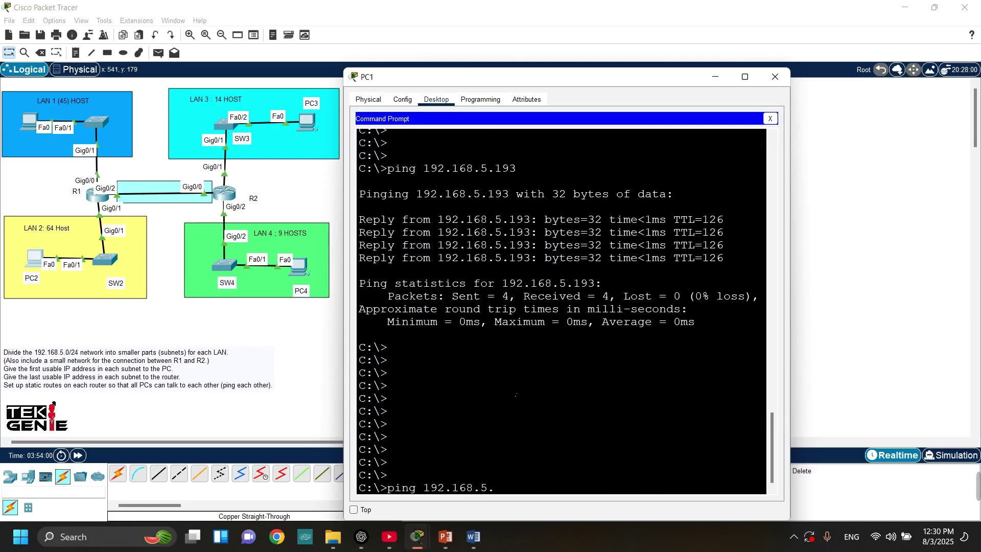
pyautogui.write('192')
pyautogui.press('BackSpace')
pyautogui.write('3')
pyautogui.press('Return')
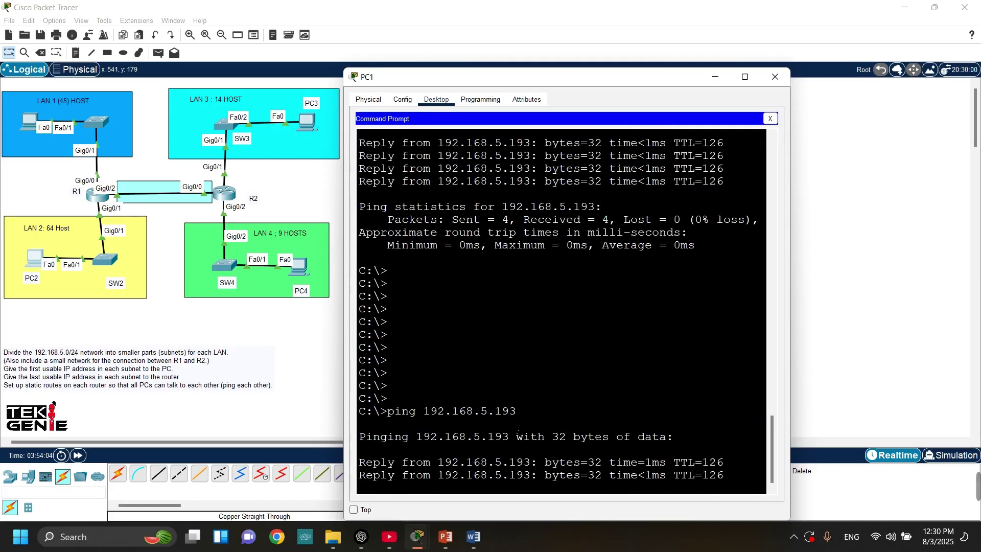
pyautogui.click(279, 416)
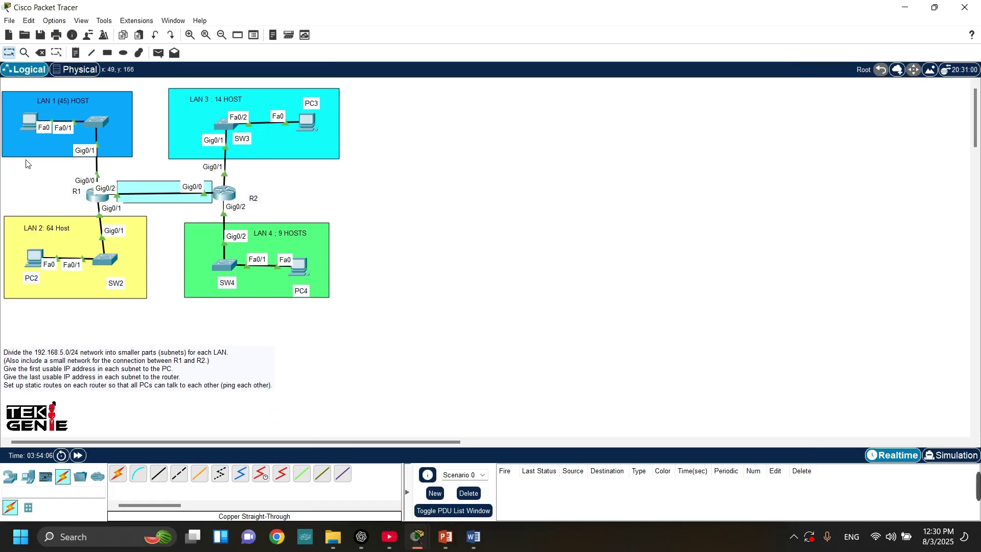
# Ping 192.168.5.193 from the LAN 1 PC's command prompt to test connectivity to LAN 3.
pyautogui.click(31, 128)
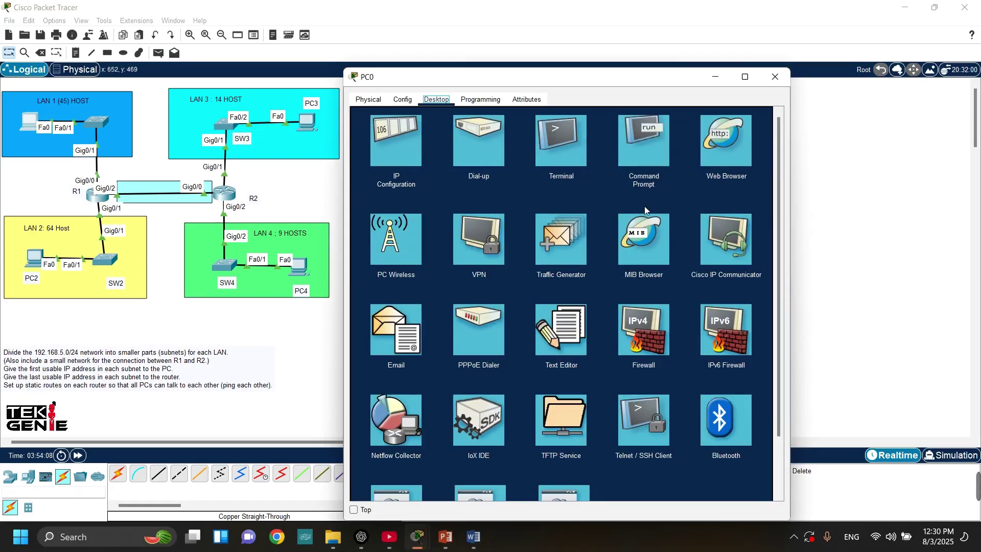
pyautogui.click(645, 206)
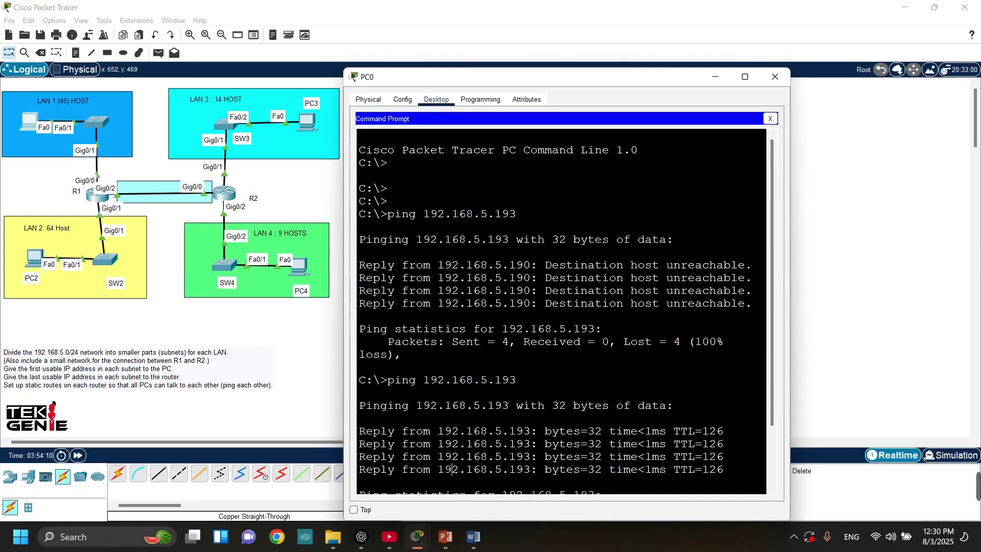
pyautogui.press('Return')
pyautogui.press('Return')
pyautogui.press('Return')
pyautogui.press('Return')
pyautogui.press('Return')
pyautogui.press('Return')
pyautogui.press('Return')
pyautogui.press('Return')
pyautogui.press('Return')
pyautogui.press('Return')
pyautogui.press('Return')
pyautogui.write('pi')
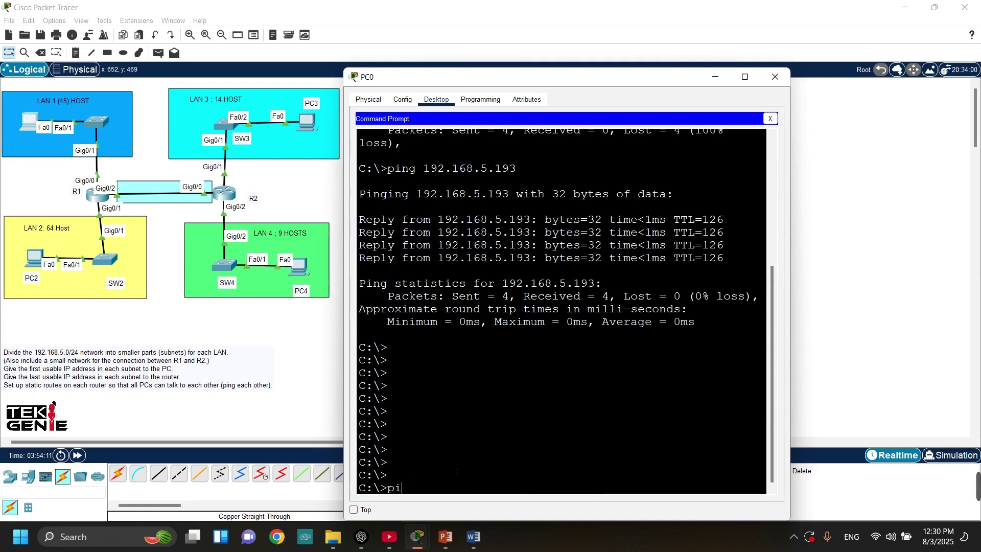
pyautogui.write('ng 192.1')
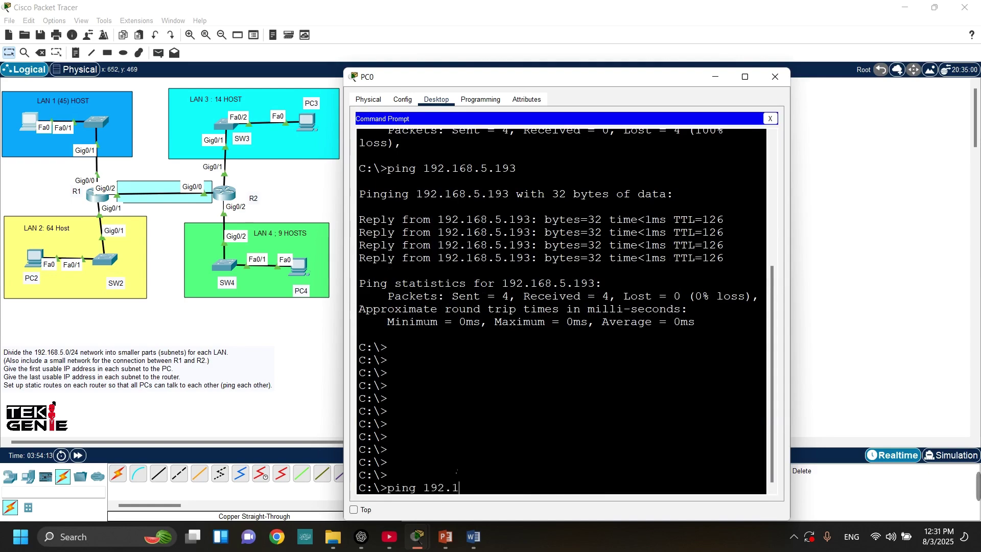
pyautogui.write('68.5.193')
pyautogui.press('Return')
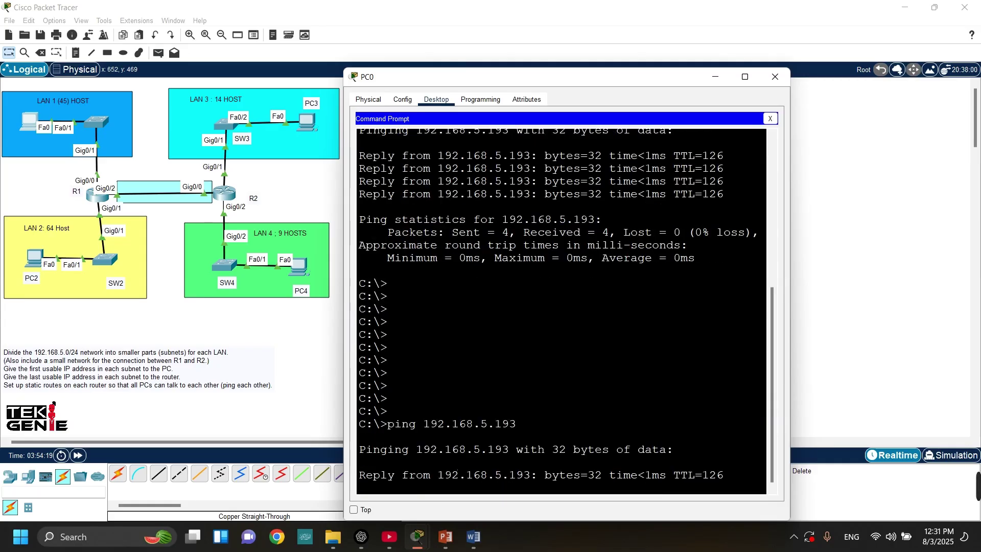
pyautogui.click(300, 336)
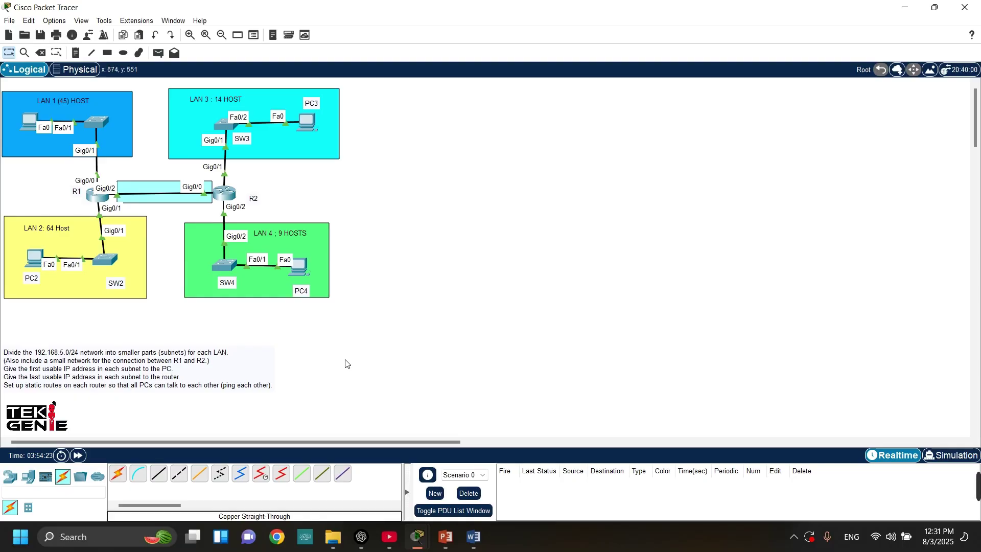
# Nudge the task instructions note slightly downward and shift the LAN 2 label and the R1–R2 link rectangle slightly left.
pyautogui.moveTo(194, 378)
pyautogui.mouseDown()
pyautogui.moveTo(179, 379)
pyautogui.moveTo(197, 391)
pyautogui.mouseUp()
pyautogui.click(119, 305)
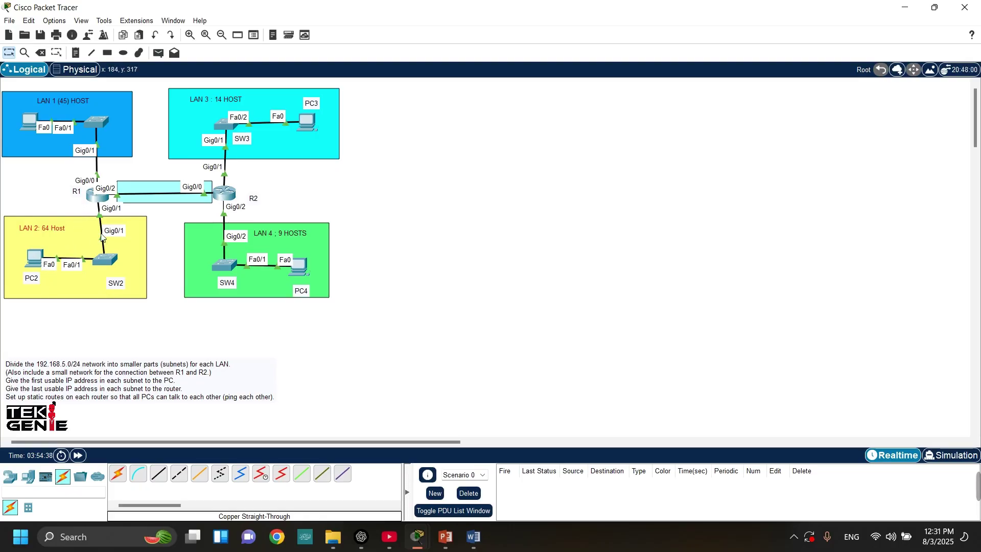
pyautogui.moveTo(276, 170); pyautogui.dragTo(84, 210)
pyautogui.click(156, 206)
pyautogui.moveTo(174, 206); pyautogui.dragTo(168, 207)
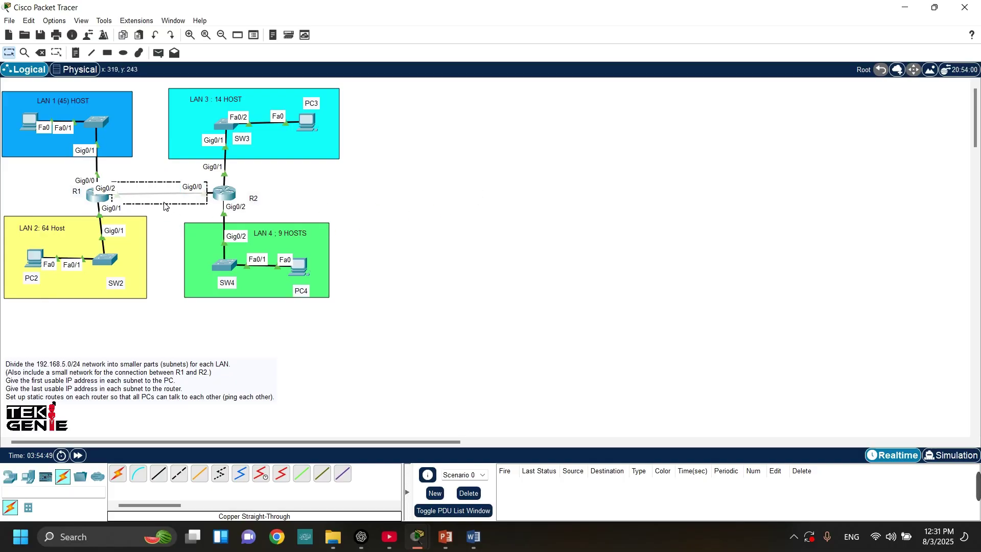
pyautogui.click(543, 206)
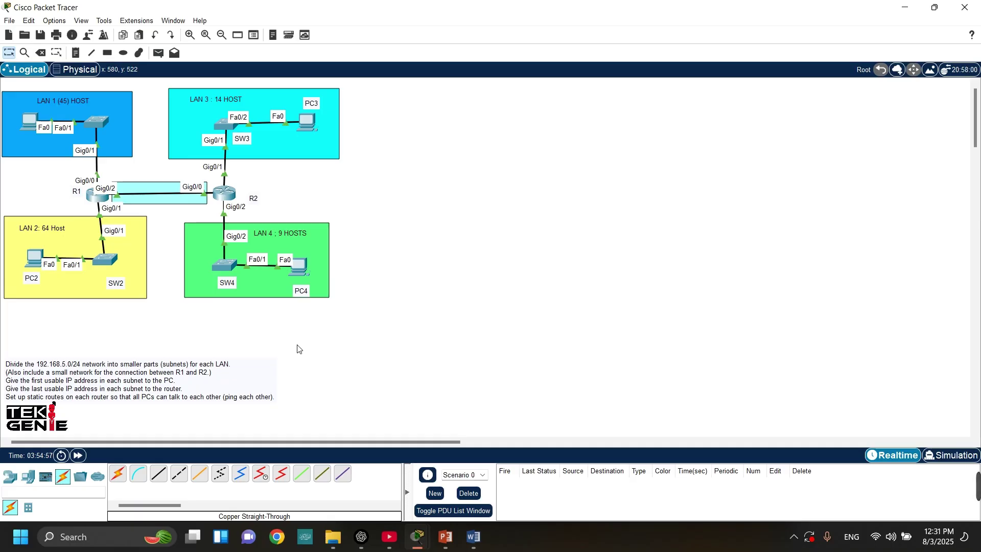
pyautogui.moveTo(442, 172); pyautogui.dragTo(610, 301)
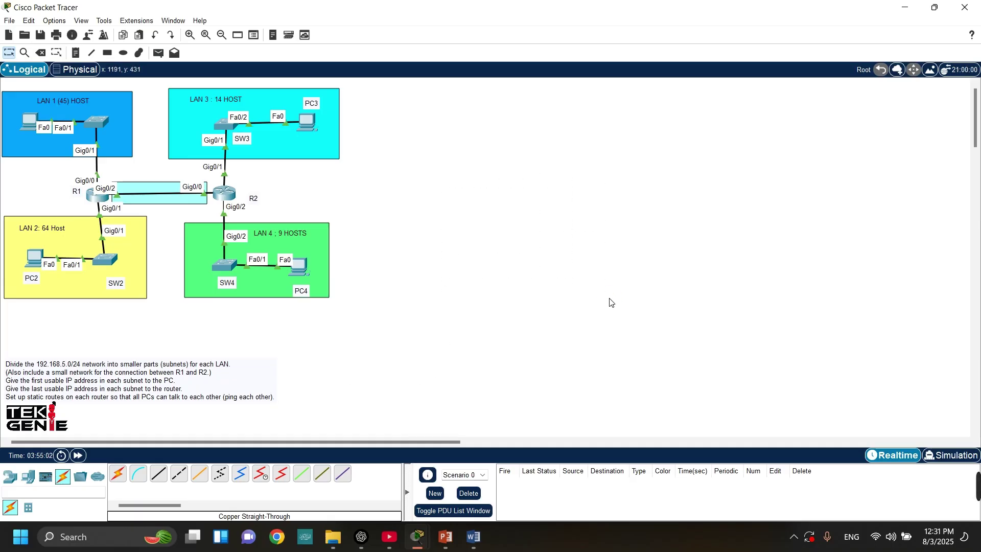